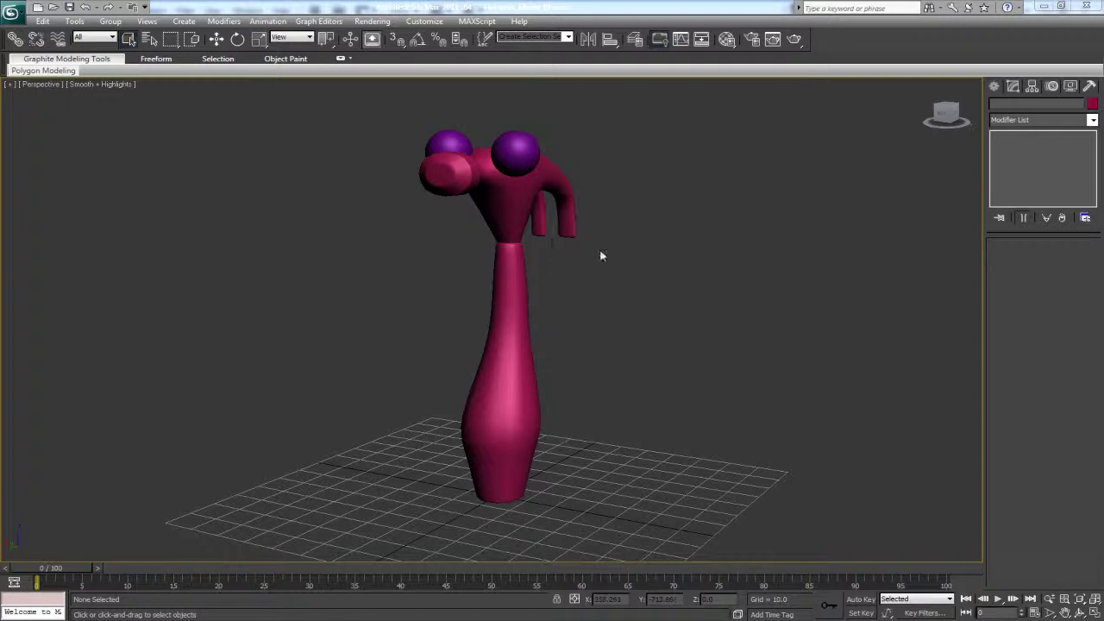
- Rename the hammer mesh as Hammer_Body and delete the partly hidden eye sphere on the head's far side
{"action": "left_click", "coordinate": [516, 318]}
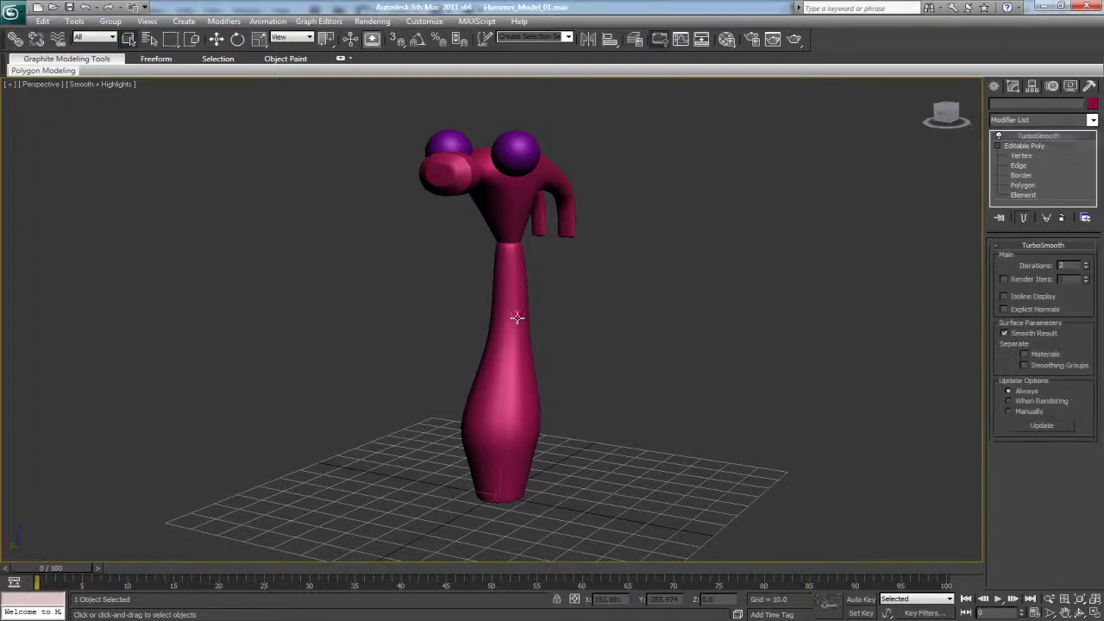
{"action": "key", "text": "BackSpace"}
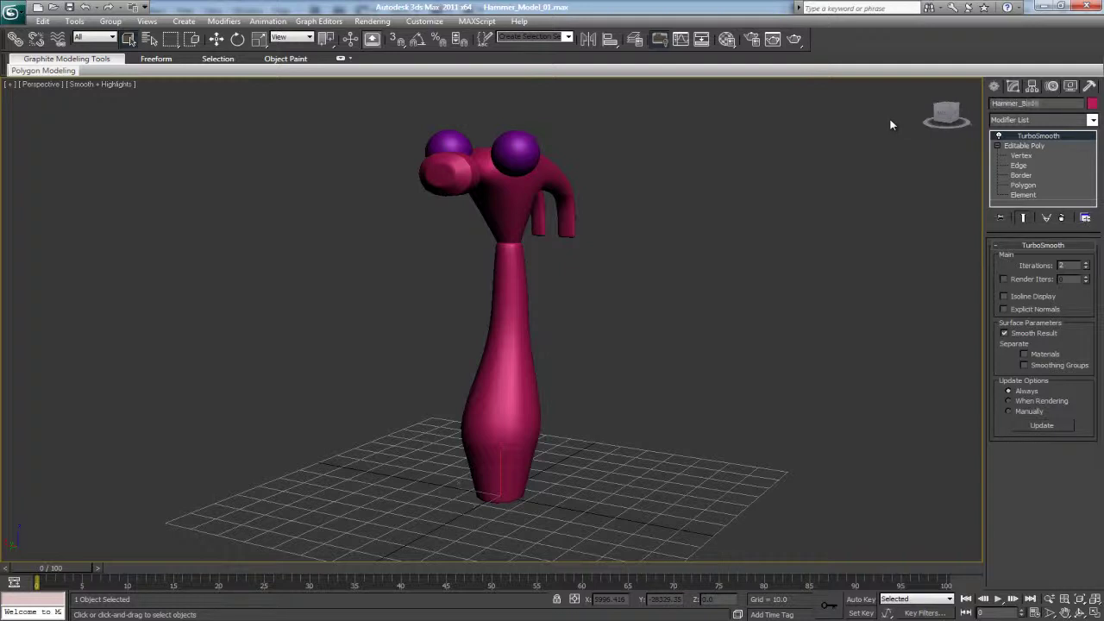
{"action": "left_click", "coordinate": [447, 139]}
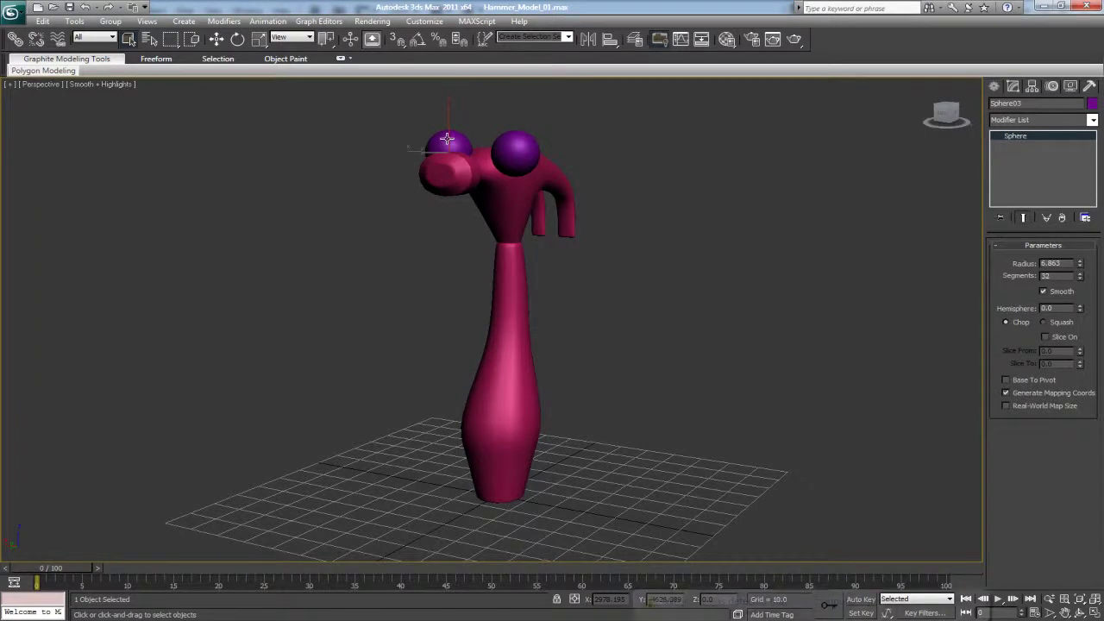
{"action": "key", "text": "Delete"}
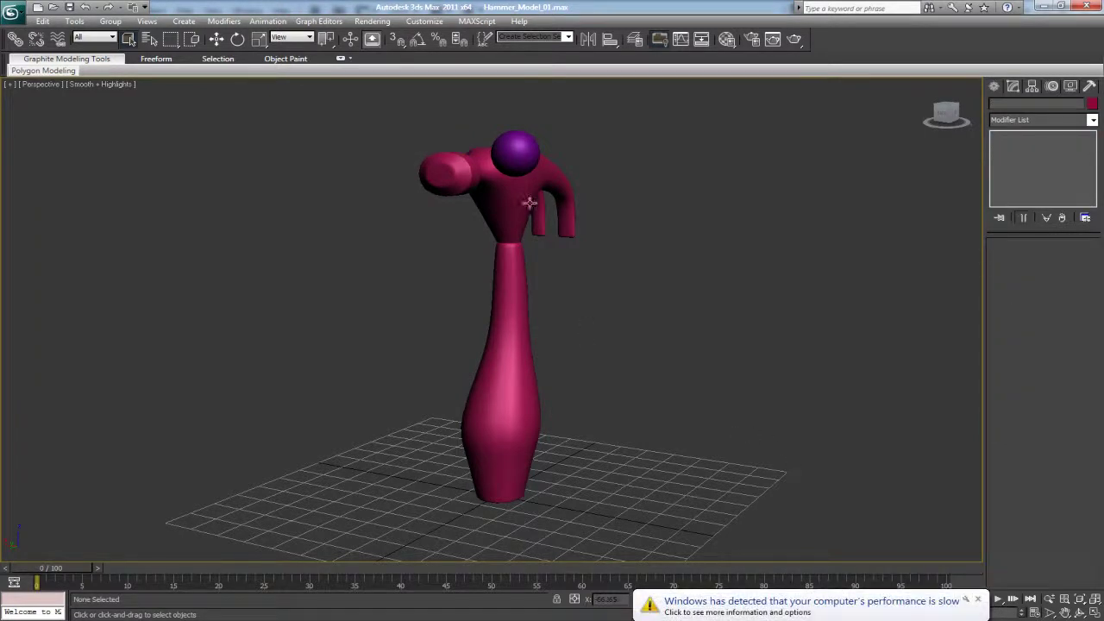
- Rename the remaining purple eye sphere as Hammer_Eye_Left
{"action": "left_click", "coordinate": [521, 149]}
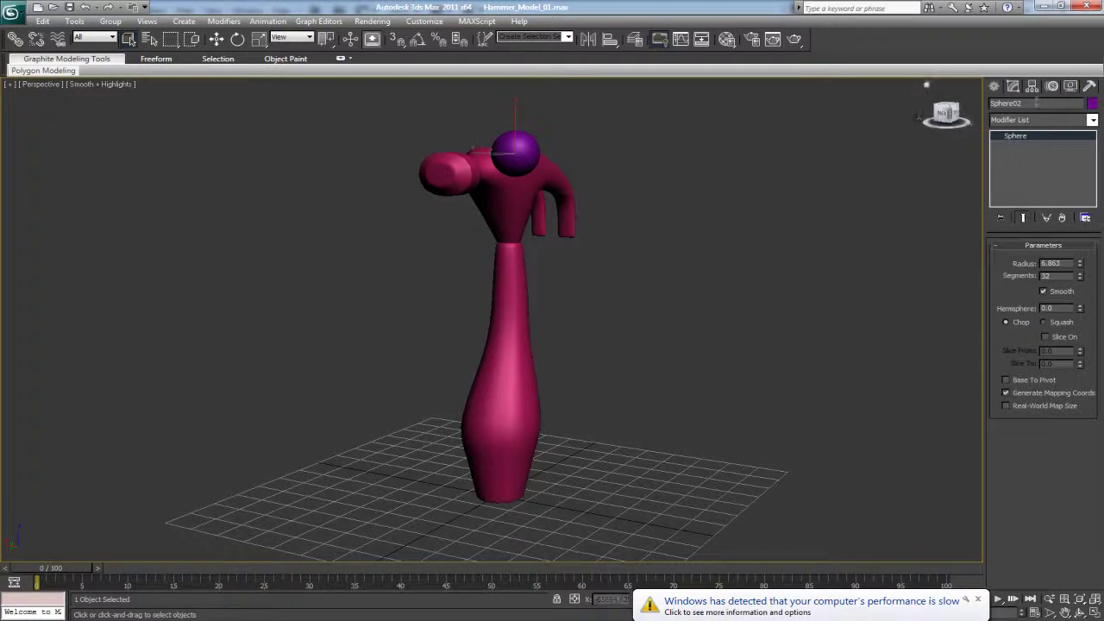
{"action": "type", "text": "Hammer_E"}
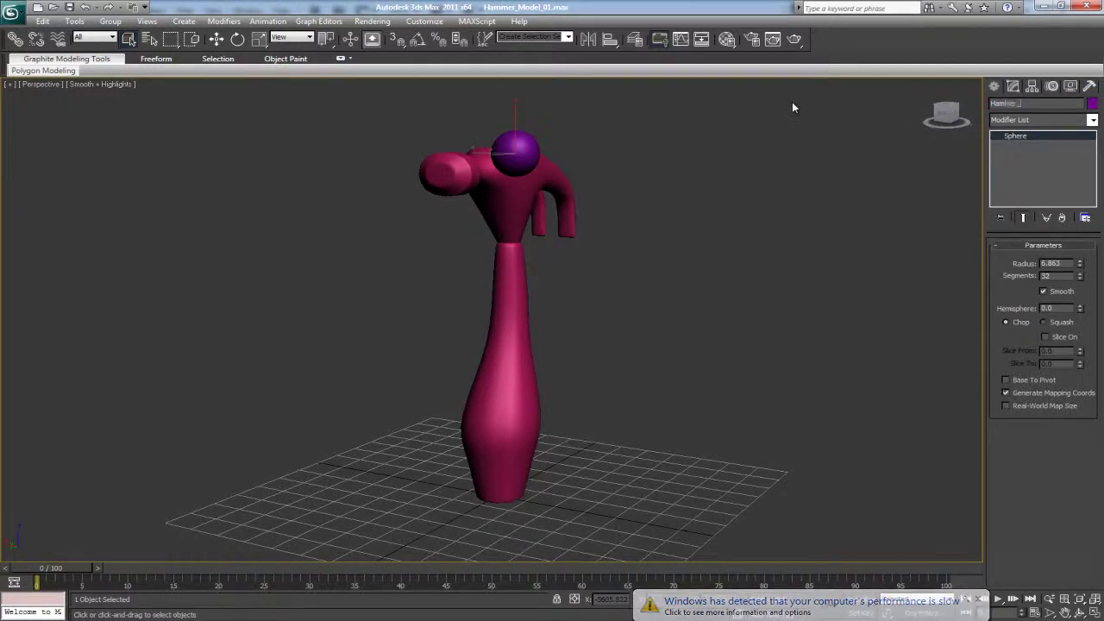
{"action": "type", "text": "ye_Left"}
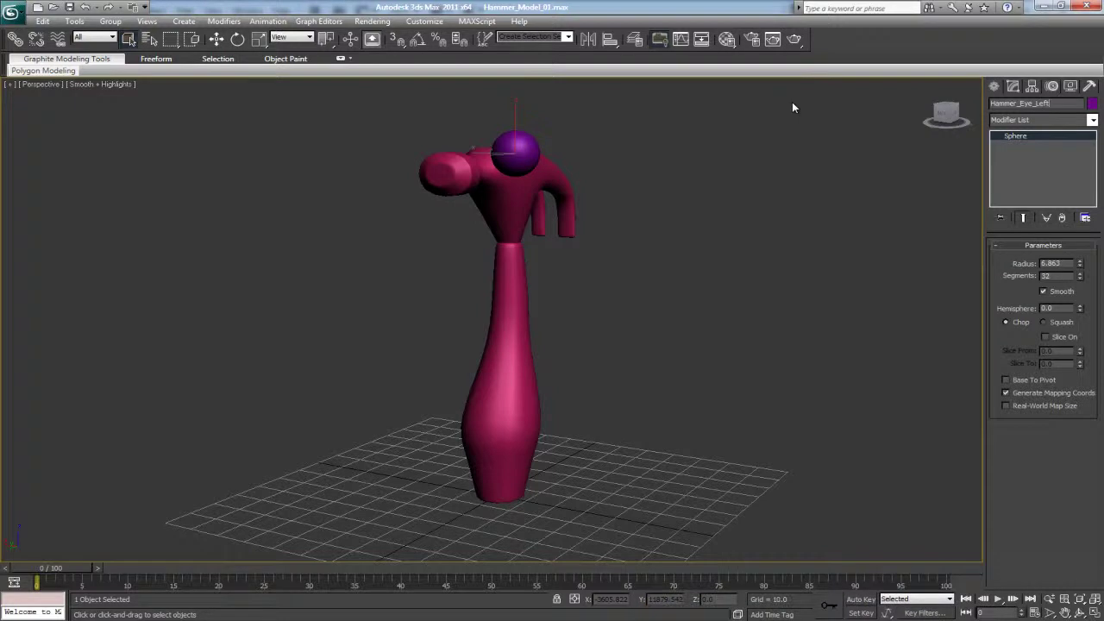
{"action": "left_click", "coordinate": [634, 227]}
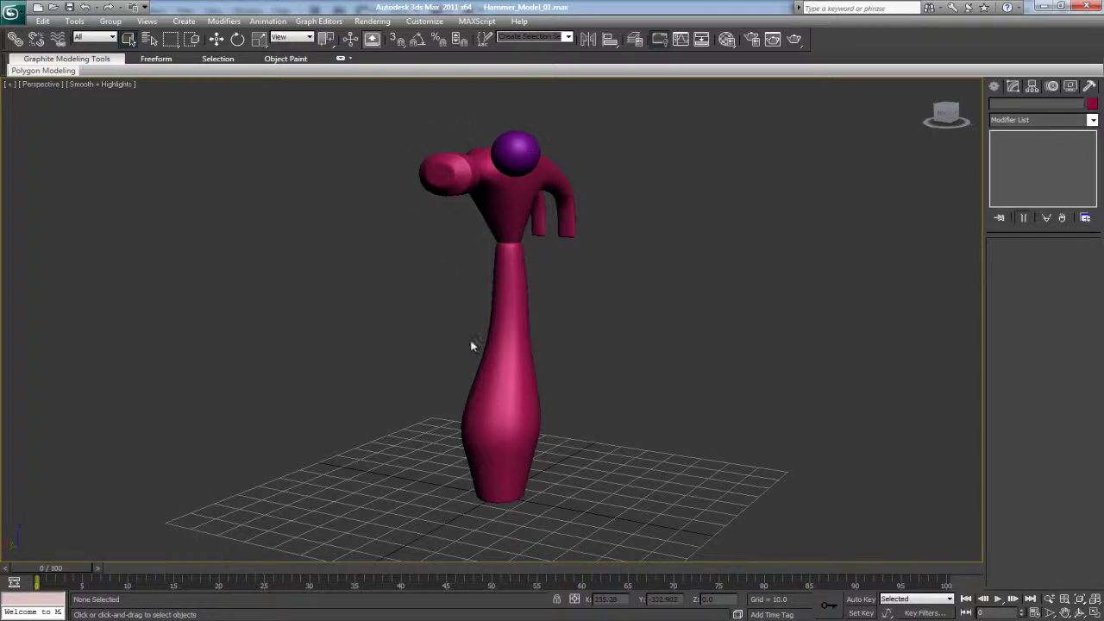
- Clone the left eye across to the opposite side of the head and name the copy Hammer_Eye_Right
{"action": "middle_click_drag", "start_coordinate": [660, 347], "coordinate": [650, 377], "text": "alt"}
{"action": "scroll", "coordinate": [674, 396], "scroll_direction": "up", "scroll_amount": 5}
{"action": "scroll", "coordinate": [675, 397], "scroll_direction": "down", "scroll_amount": 6}
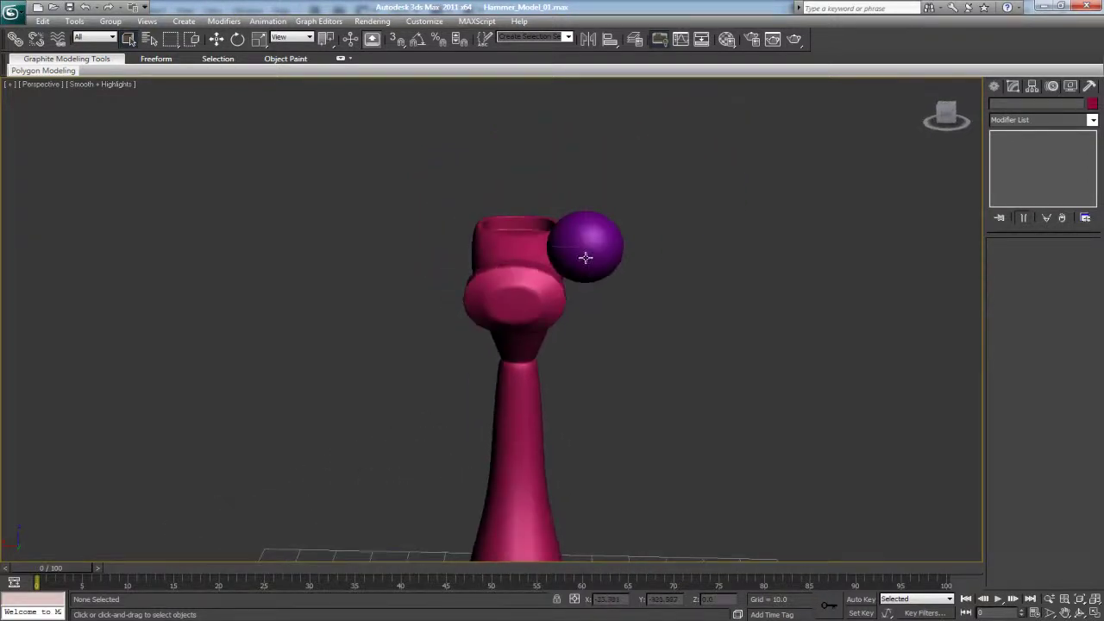
{"action": "left_click", "coordinate": [585, 257]}
{"action": "key", "text": "w"}
{"action": "mouse_move", "coordinate": [550, 249]}
{"action": "left_mouse_down", "text": "shift"}
{"action": "mouse_move", "coordinate": [384, 245]}
{"action": "mouse_move", "coordinate": [425, 243]}
{"action": "left_mouse_up", "text": "shift"}
{"action": "left_click", "coordinate": [553, 365]}
- Scale Hammer_Eye_Right up uniformly to about 124 percent
{"action": "key", "text": "r"}
{"action": "mouse_move", "coordinate": [488, 231]}
{"action": "left_mouse_down"}
{"action": "mouse_move", "coordinate": [495, 213]}
{"action": "mouse_move", "coordinate": [484, 226]}
{"action": "left_mouse_up"}
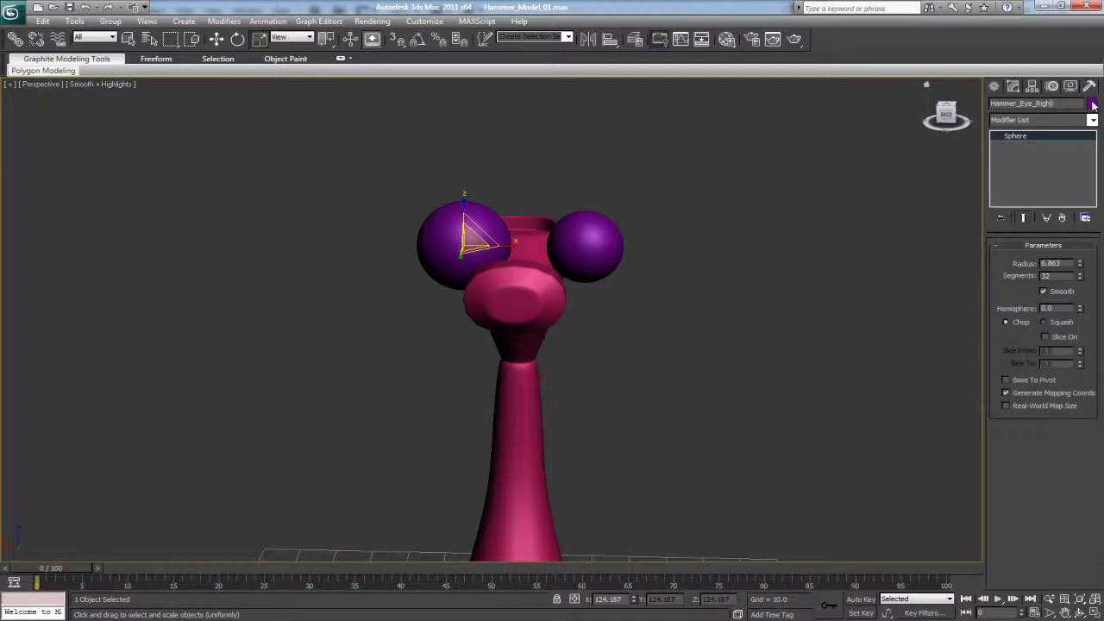
{"action": "left_click", "coordinate": [767, 302]}
- Move both eyes slightly sideways along X to adjust how they sit against the head
{"action": "middle_click_drag", "start_coordinate": [767, 303], "coordinate": [725, 324], "text": "alt"}
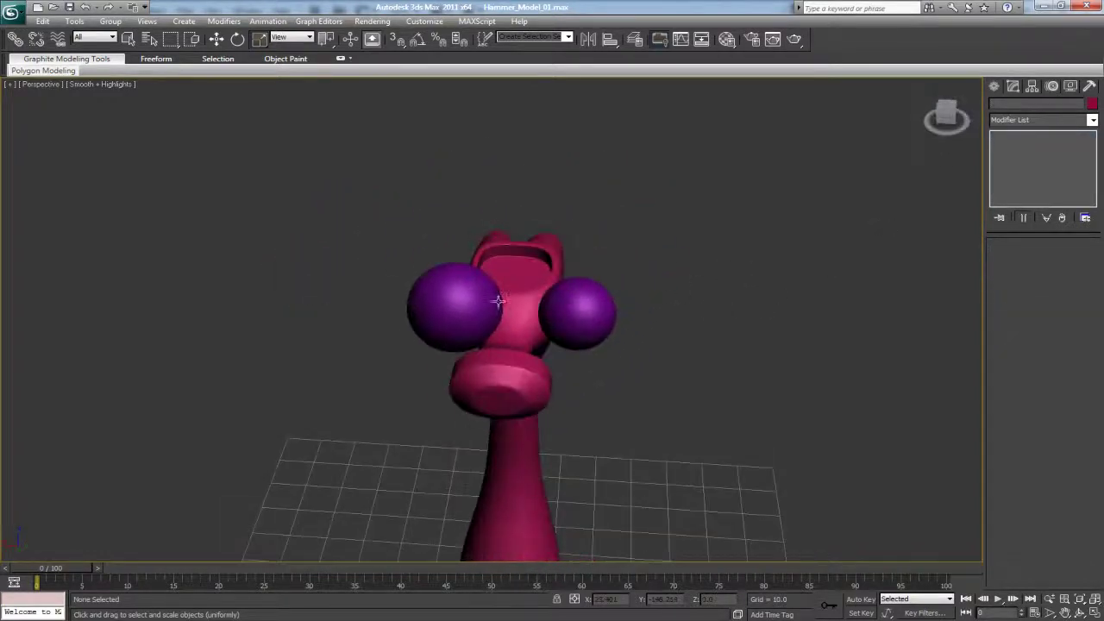
{"action": "left_click", "coordinate": [486, 306]}
{"action": "key", "text": "w"}
{"action": "left_click_drag", "start_coordinate": [432, 305], "coordinate": [423, 306]}
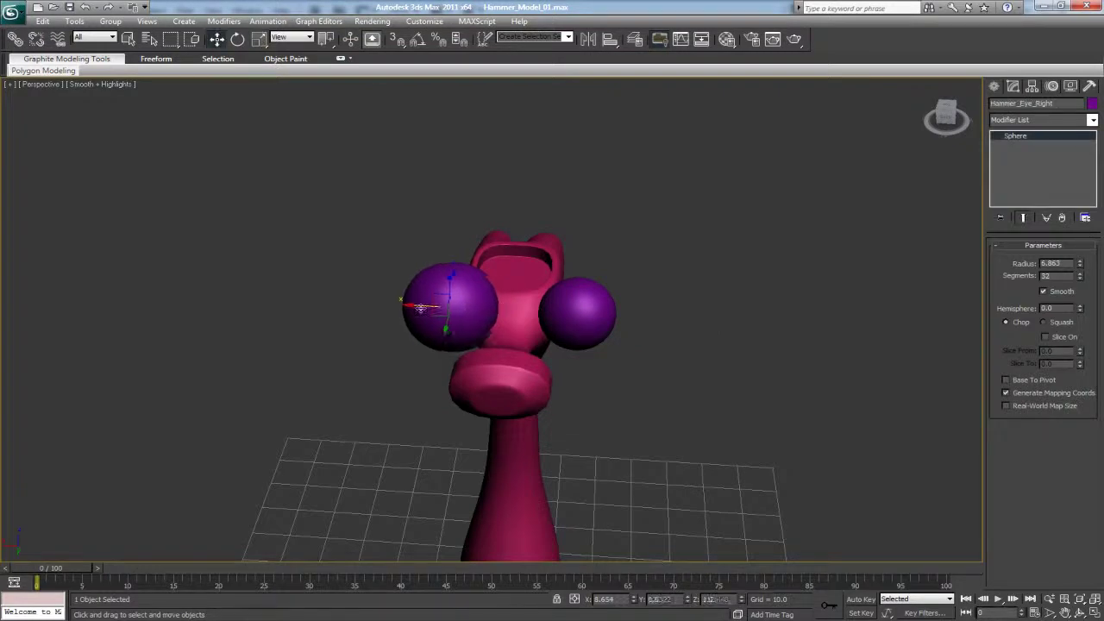
{"action": "left_click", "coordinate": [665, 347]}
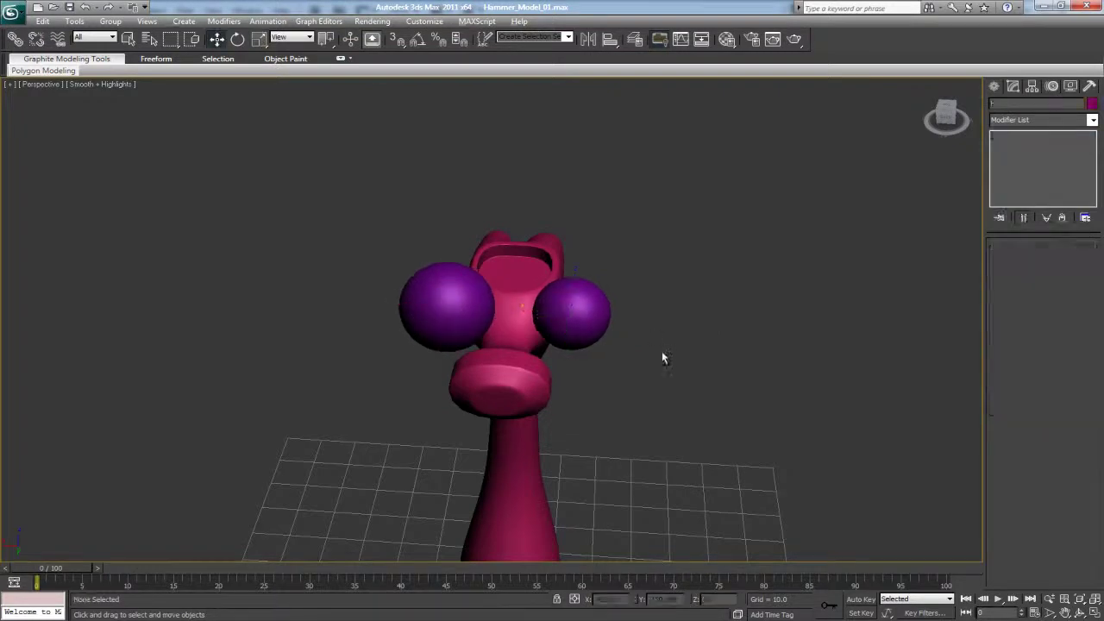
- Show the front viewport shaded and create a box about 14.3 long, 30.8 wide and 7.9 high beside the handle's base
{"action": "scroll", "coordinate": [655, 337], "scroll_direction": "down", "scroll_amount": 3}
{"action": "middle_click_drag", "start_coordinate": [639, 323], "coordinate": [635, 268], "text": "alt"}
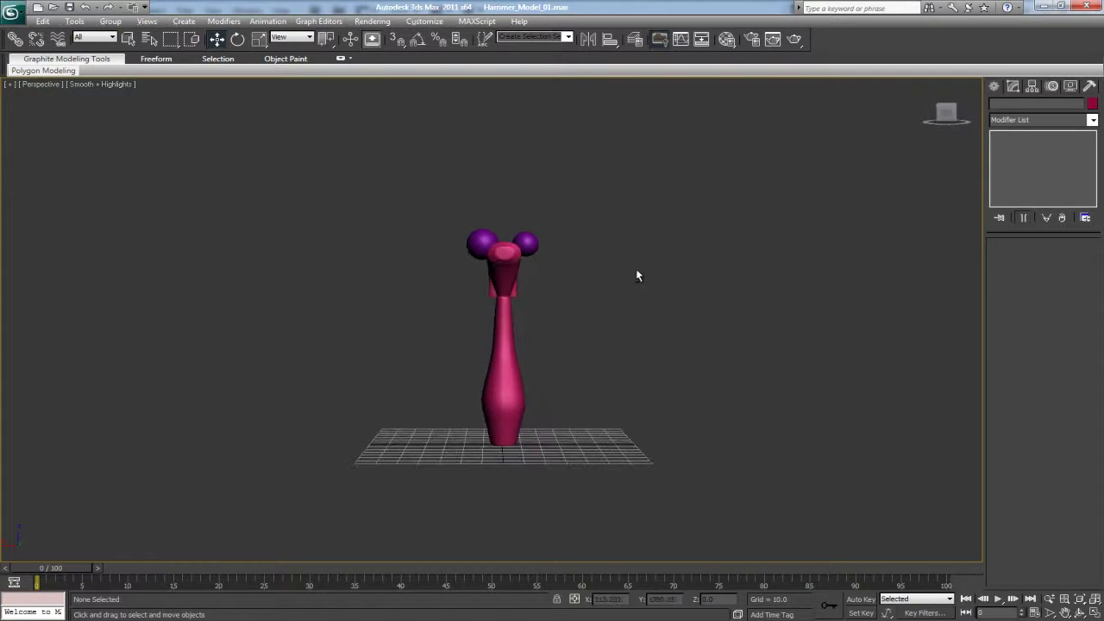
{"action": "left_click", "coordinate": [994, 87]}
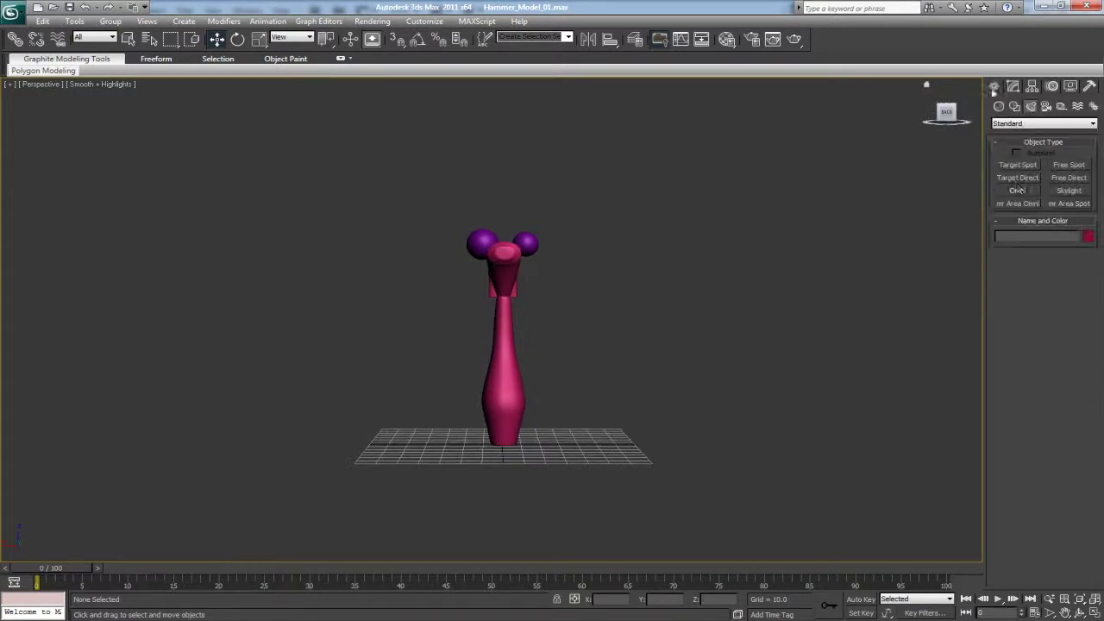
{"action": "left_click", "coordinate": [999, 106]}
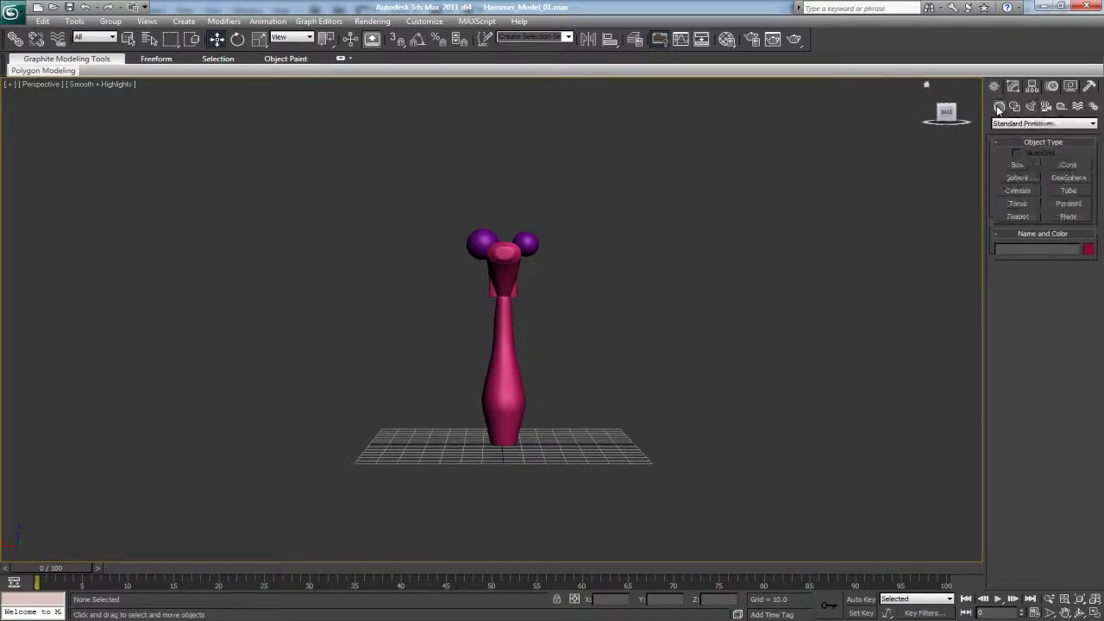
{"action": "left_click", "coordinate": [1018, 165]}
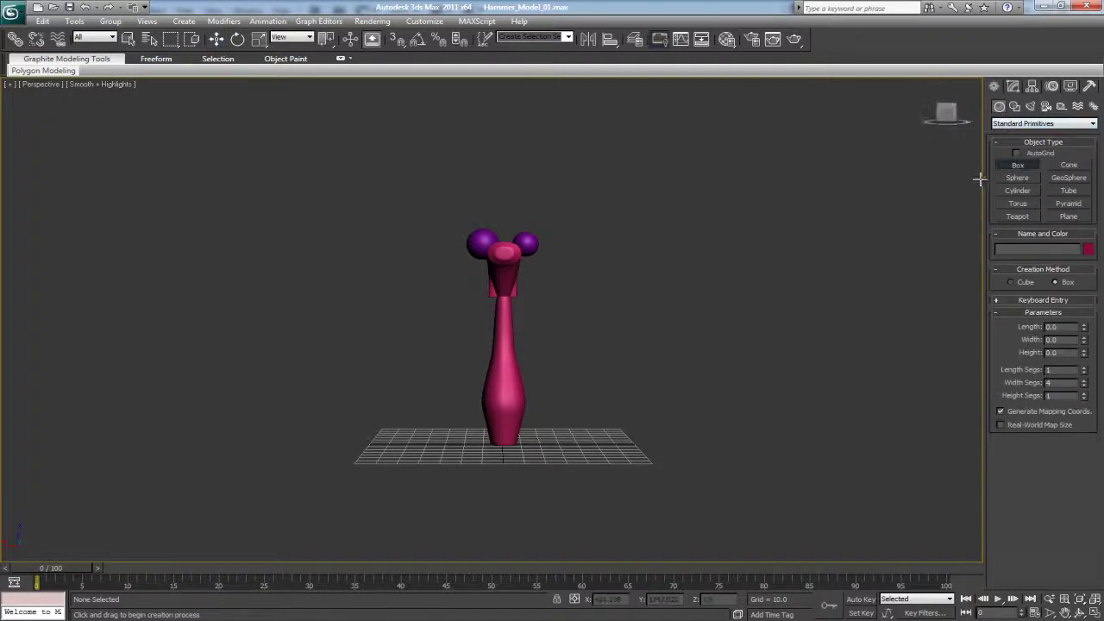
{"action": "key", "text": "alt+w"}
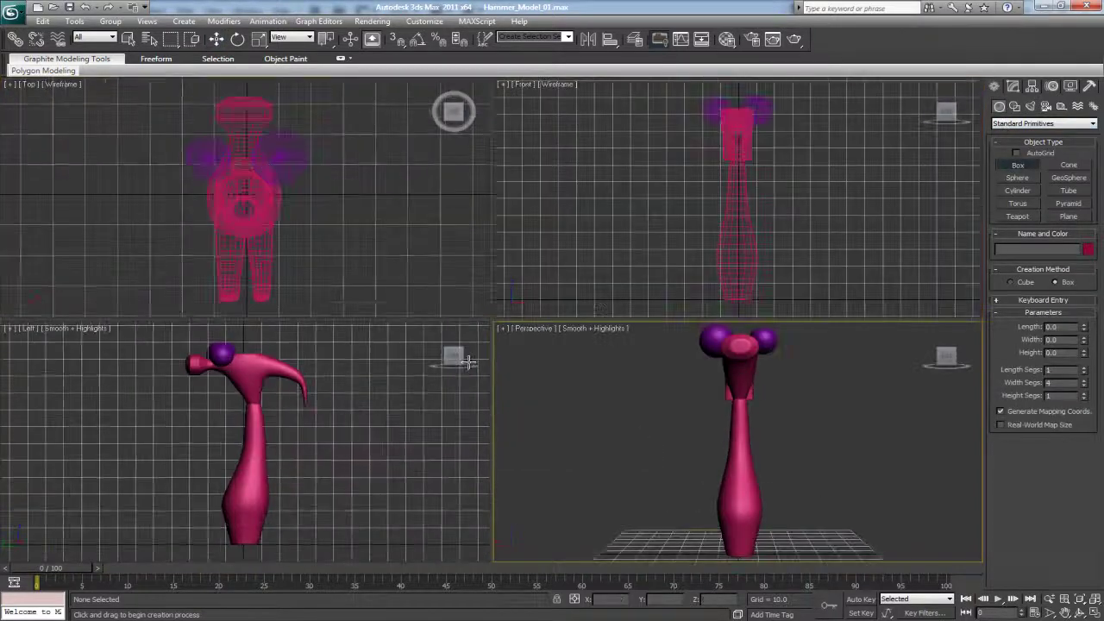
{"action": "middle_click_drag", "start_coordinate": [658, 239], "coordinate": [657, 310]}
{"action": "key", "text": "F3"}
{"action": "middle_click_drag", "start_coordinate": [700, 241], "coordinate": [684, 261]}
{"action": "scroll", "coordinate": [695, 256], "scroll_direction": "up", "scroll_amount": 2}
{"action": "left_click_drag", "start_coordinate": [949, 112], "coordinate": [648, 303]}
{"action": "middle_click_drag", "start_coordinate": [653, 451], "coordinate": [690, 406], "text": "alt"}
{"action": "left_click_drag", "start_coordinate": [690, 478], "coordinate": [749, 481]}
{"action": "left_click", "coordinate": [749, 468]}
- Move the new box up from the ground to just above the eyes
{"action": "scroll", "coordinate": [717, 299], "scroll_direction": "down", "scroll_amount": 5}
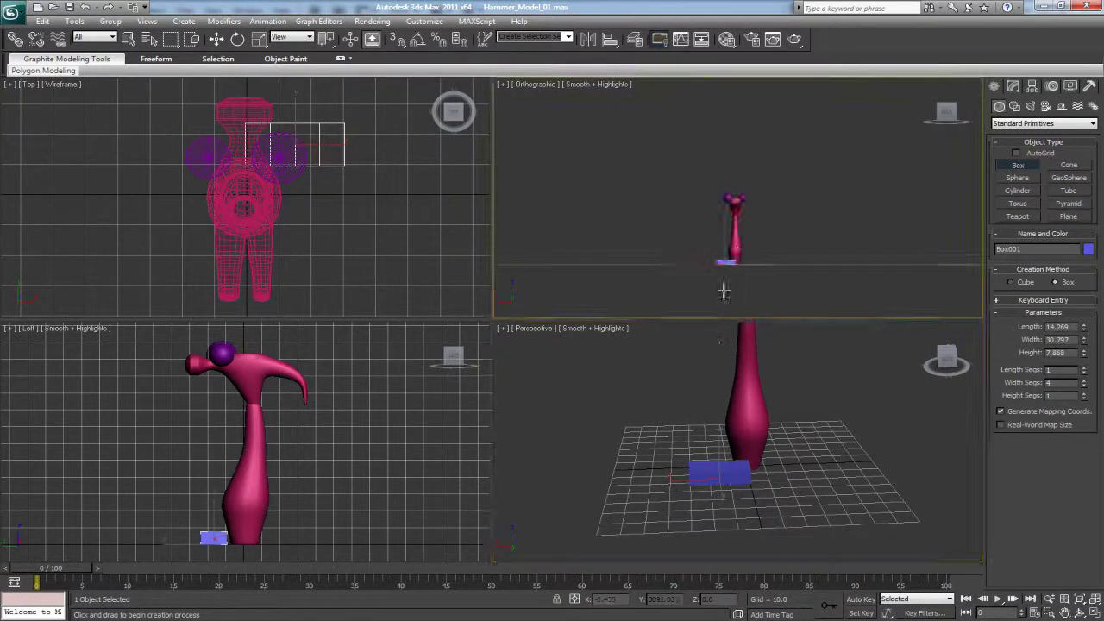
{"action": "key", "text": "w"}
{"action": "scroll", "coordinate": [738, 250], "scroll_direction": "up", "scroll_amount": 2}
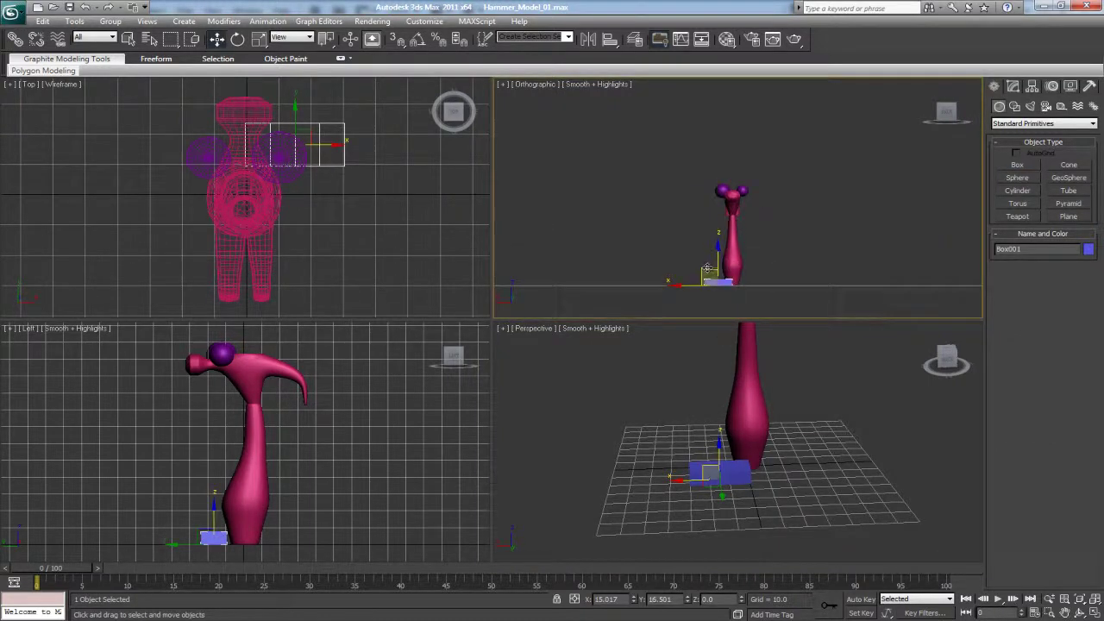
{"action": "left_click_drag", "start_coordinate": [716, 278], "coordinate": [719, 162]}
{"action": "scroll", "coordinate": [729, 172], "scroll_direction": "up", "scroll_amount": 2}
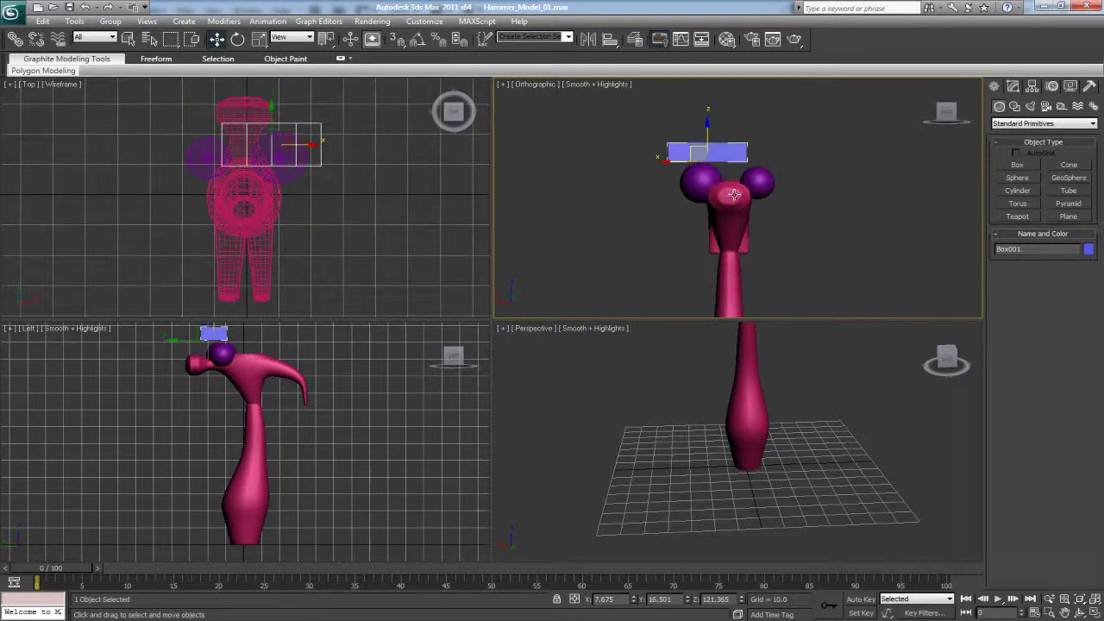
- Display edged faces in the orthographic view and centre the box over the larger eye with a small gap
{"action": "key", "text": "z"}
{"action": "scroll", "coordinate": [733, 177], "scroll_direction": "down", "scroll_amount": 2}
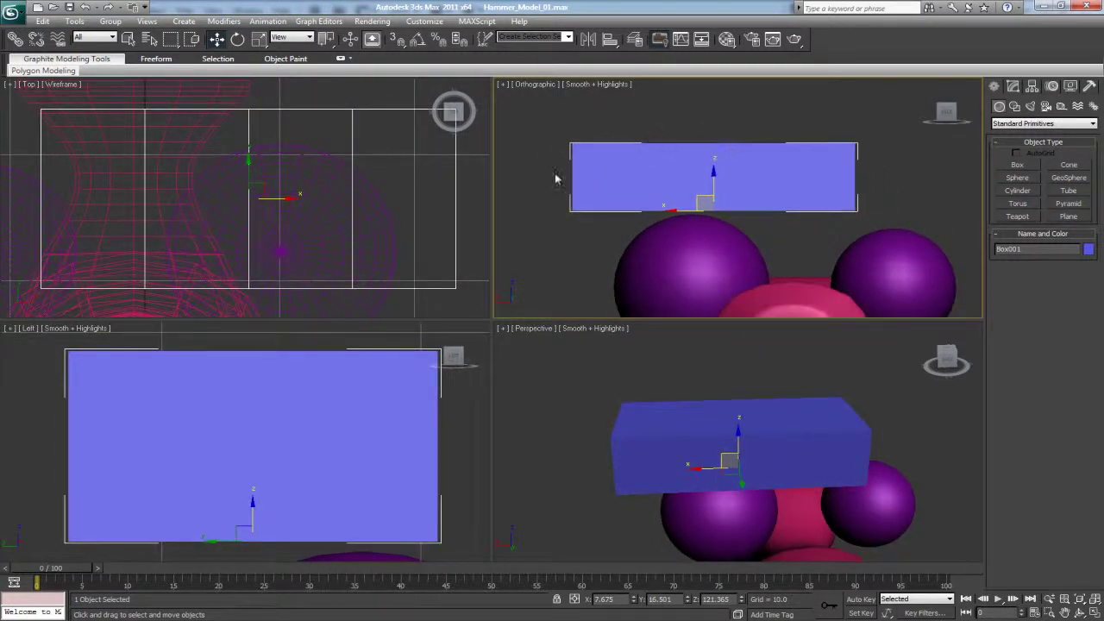
{"action": "key", "text": "j"}
{"action": "key", "text": "F4"}
{"action": "key", "text": "F4"}
{"action": "left_click_drag", "start_coordinate": [703, 199], "coordinate": [679, 188]}
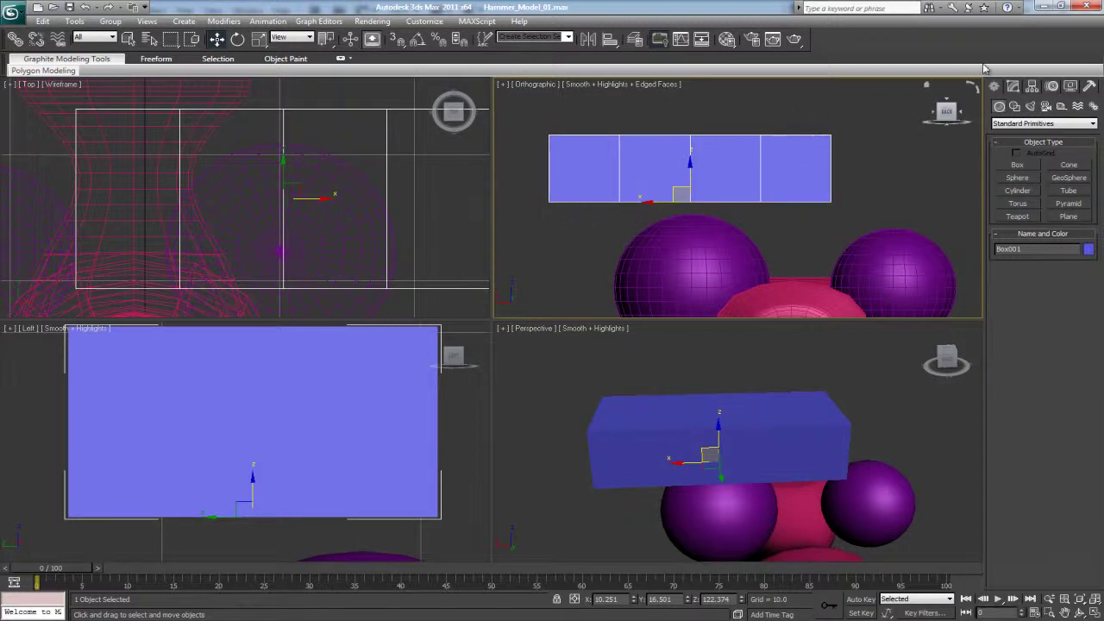
- Convert the box to an Editable Poly and switch to vertex editing
{"action": "left_click", "coordinate": [1011, 86]}
{"action": "right_click", "coordinate": [1001, 140]}
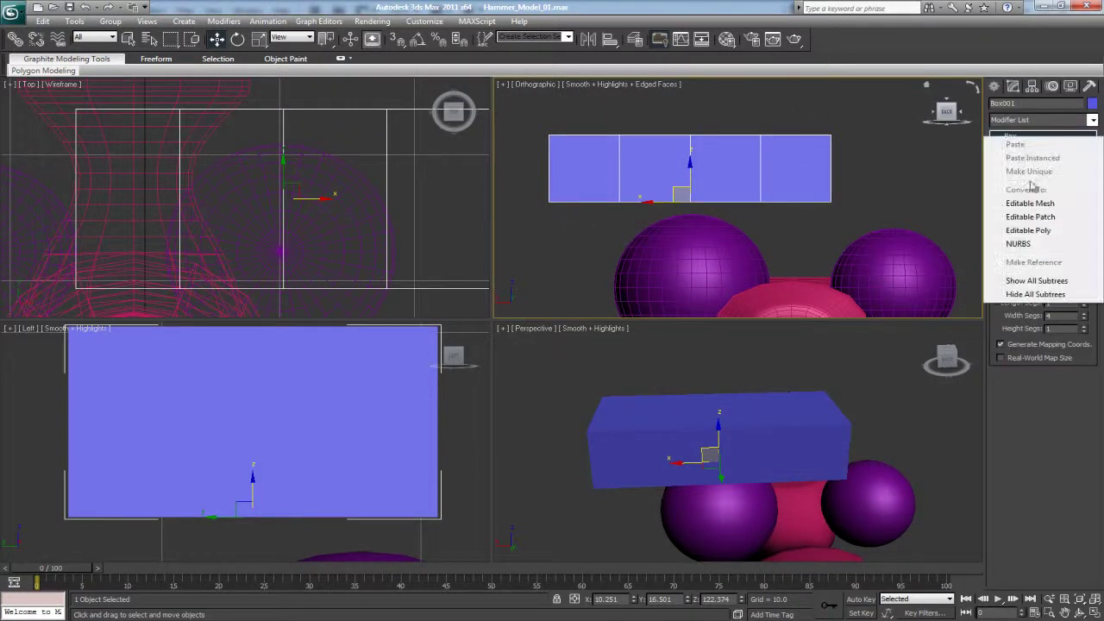
{"action": "left_click", "coordinate": [1030, 231]}
{"action": "left_click", "coordinate": [997, 135]}
{"action": "left_click", "coordinate": [1021, 146]}
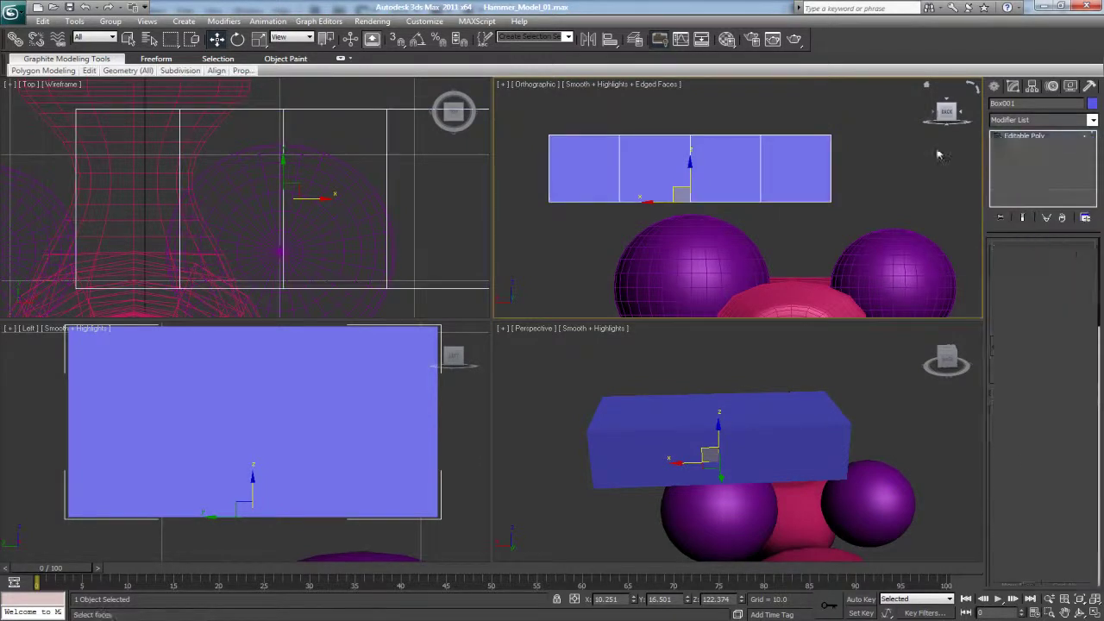
- Arch the box into an eyebrow by lowering the vertices at both ends and raising the middle column
{"action": "left_click_drag", "start_coordinate": [791, 122], "coordinate": [854, 217]}
{"action": "left_click_drag", "start_coordinate": [521, 117], "coordinate": [566, 225], "text": "ctrl"}
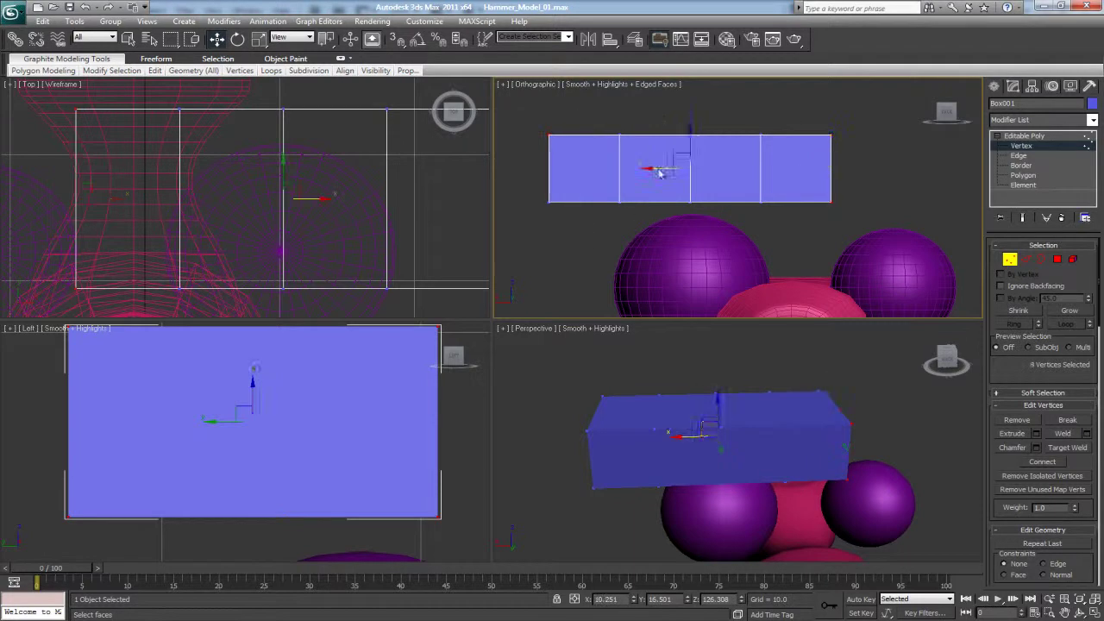
{"action": "left_click_drag", "start_coordinate": [688, 130], "coordinate": [685, 157]}
{"action": "left_click_drag", "start_coordinate": [659, 111], "coordinate": [710, 206]}
{"action": "left_click_drag", "start_coordinate": [690, 134], "coordinate": [690, 122]}
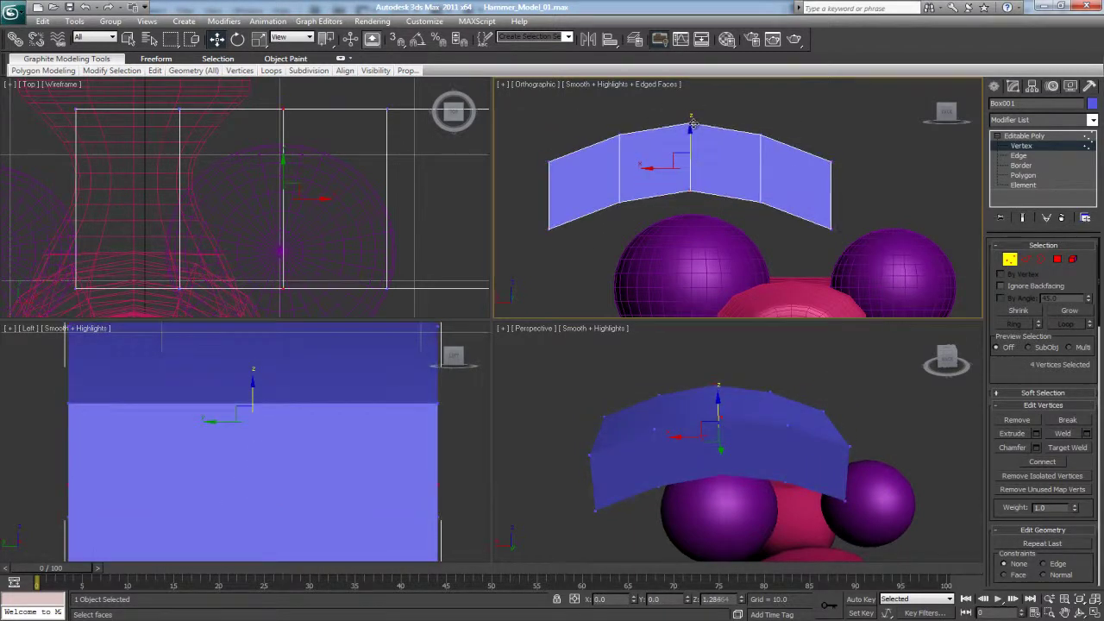
- Taper the eyebrow by uniformly scaling down the vertices at both ends together
{"action": "left_click_drag", "start_coordinate": [525, 141], "coordinate": [578, 241]}
{"action": "left_click_drag", "start_coordinate": [790, 139], "coordinate": [869, 264], "text": "ctrl"}
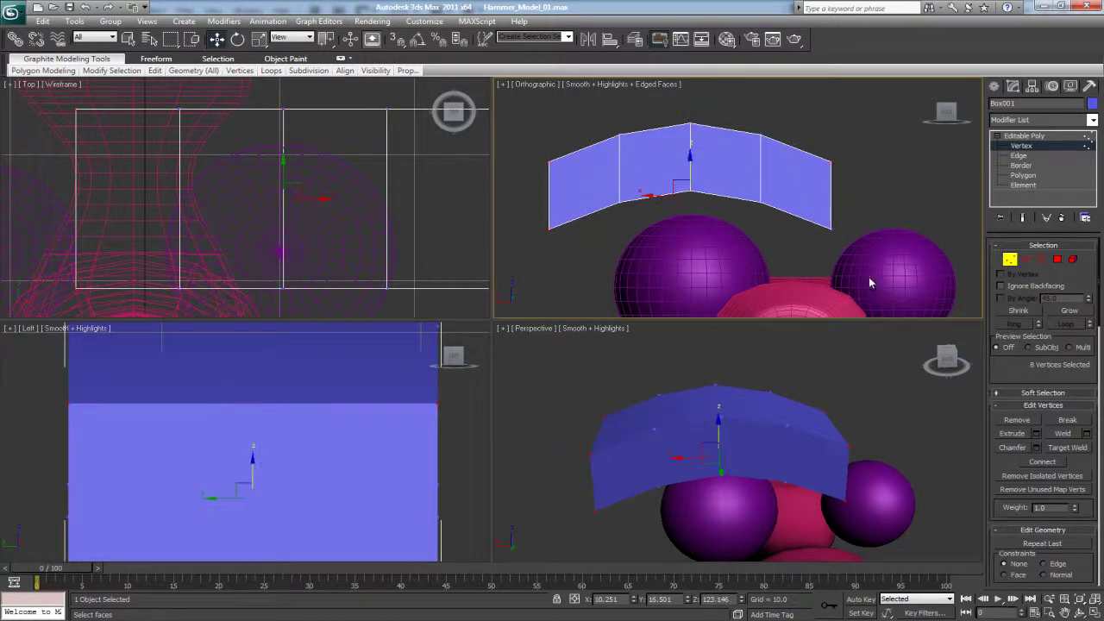
{"action": "key", "text": "r"}
{"action": "left_click_drag", "start_coordinate": [677, 192], "coordinate": [672, 205]}
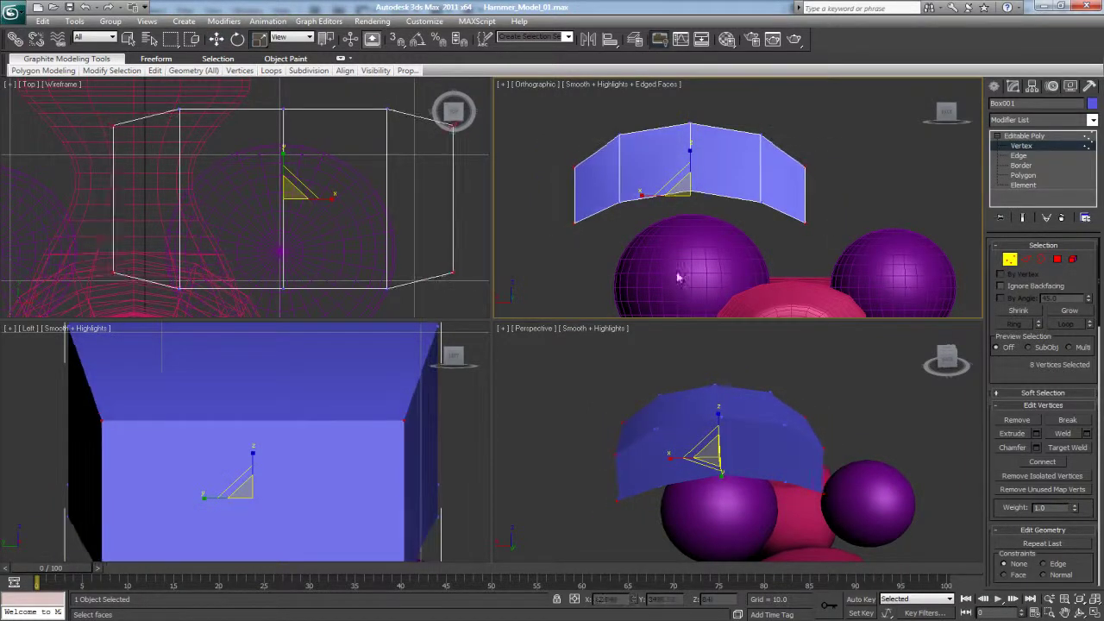
- Thin the eyebrow's depth by moving its front-side vertices along Y toward the back side, and leave vertex editing
{"action": "middle_click_drag", "start_coordinate": [708, 377], "coordinate": [860, 411], "text": "alt"}
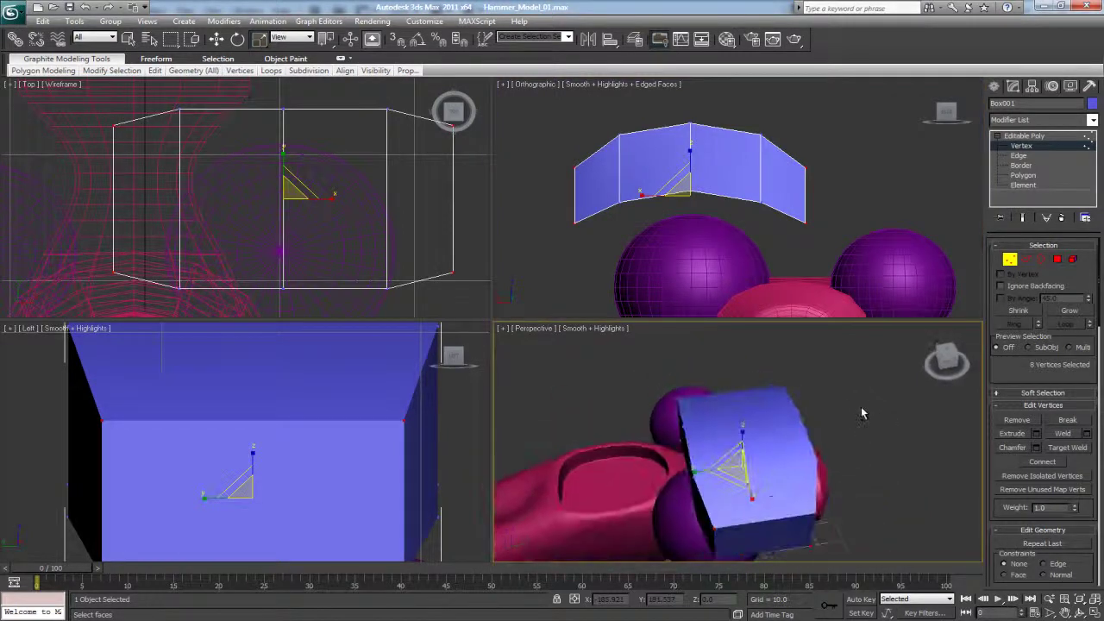
{"action": "scroll", "coordinate": [607, 365], "scroll_direction": "down", "scroll_amount": 3}
{"action": "scroll", "coordinate": [431, 244], "scroll_direction": "down", "scroll_amount": 6}
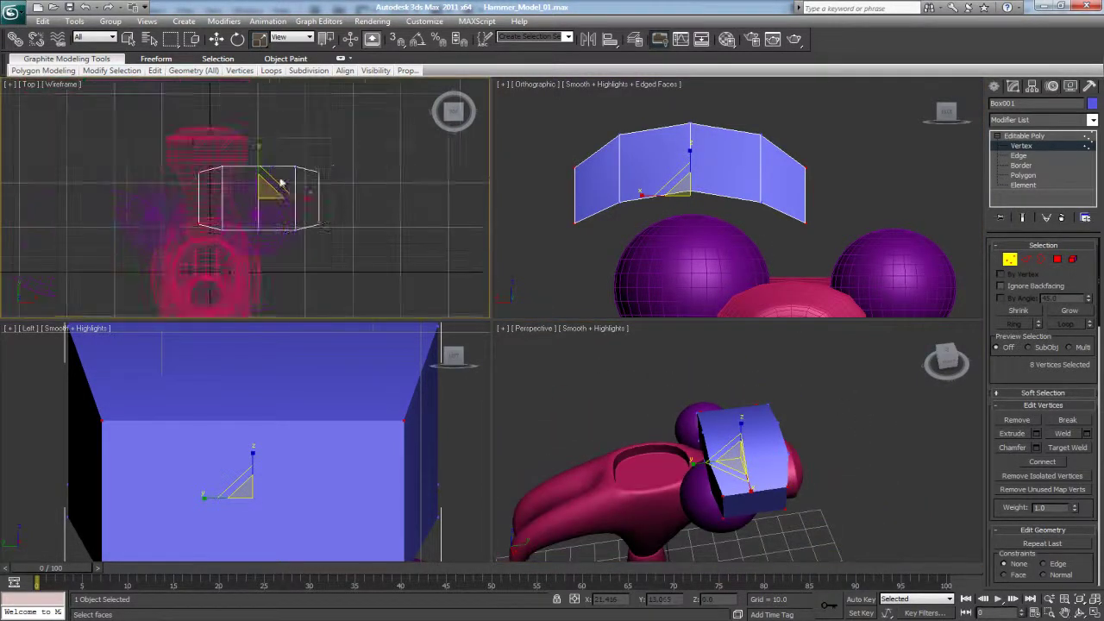
{"action": "key", "text": "w"}
{"action": "left_click_drag", "start_coordinate": [258, 130], "coordinate": [256, 172]}
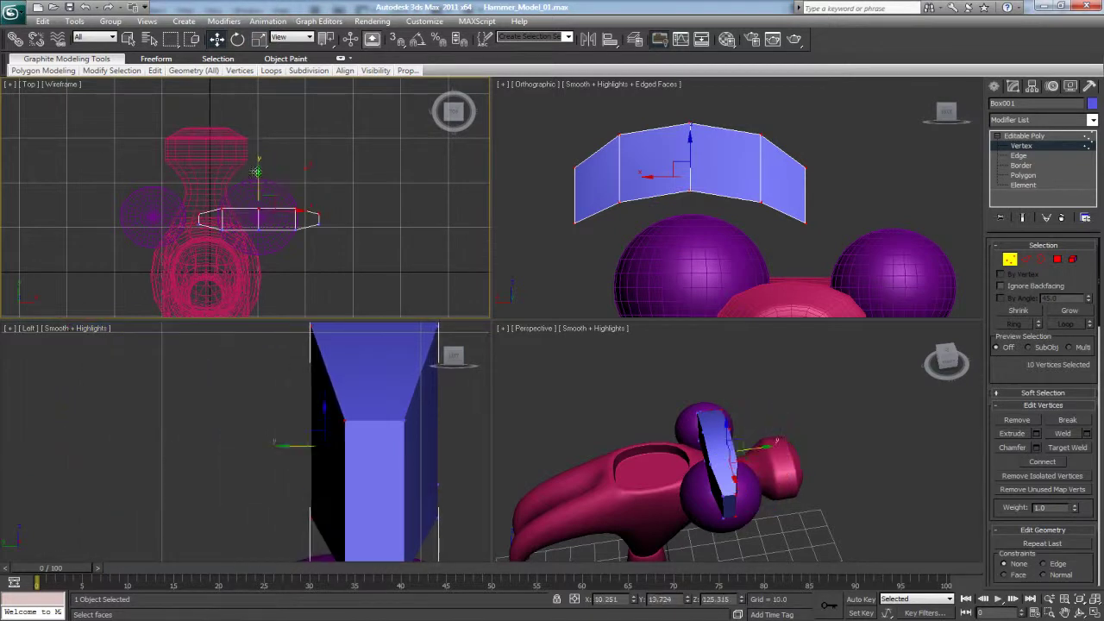
{"action": "left_click", "coordinate": [1023, 135]}
- Add a TurboSmooth modifier to the eyebrow and raise its iterations by one
{"action": "middle_click_drag", "start_coordinate": [866, 399], "coordinate": [763, 345], "text": "alt"}
{"action": "left_click", "coordinate": [1089, 123]}
{"action": "scroll", "coordinate": [1072, 489], "scroll_direction": "down", "scroll_amount": 10}
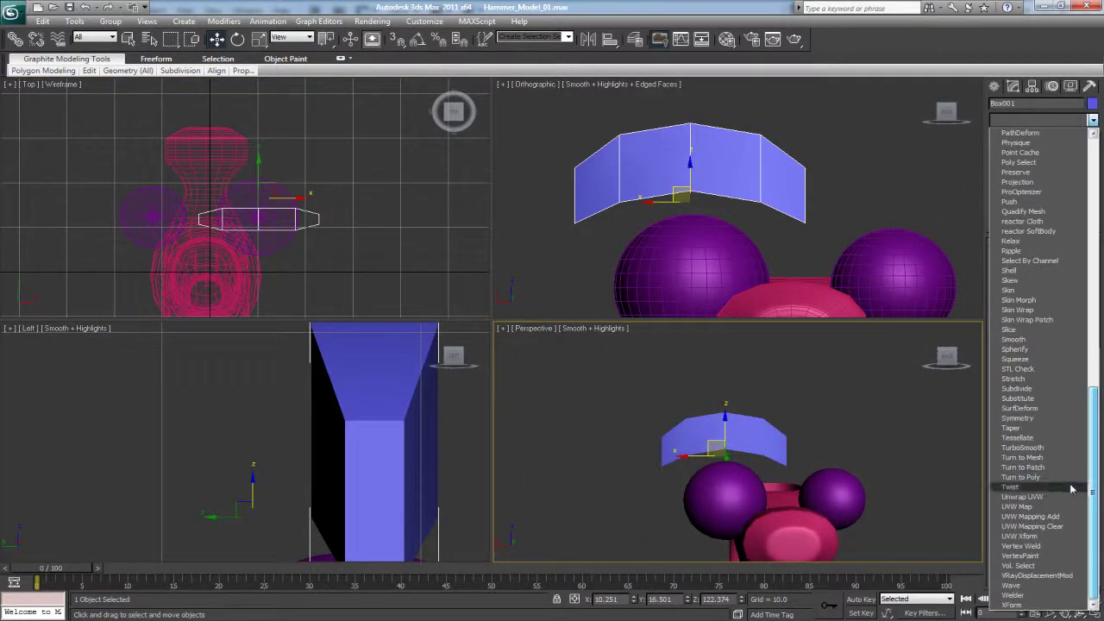
{"action": "left_click", "coordinate": [1026, 448]}
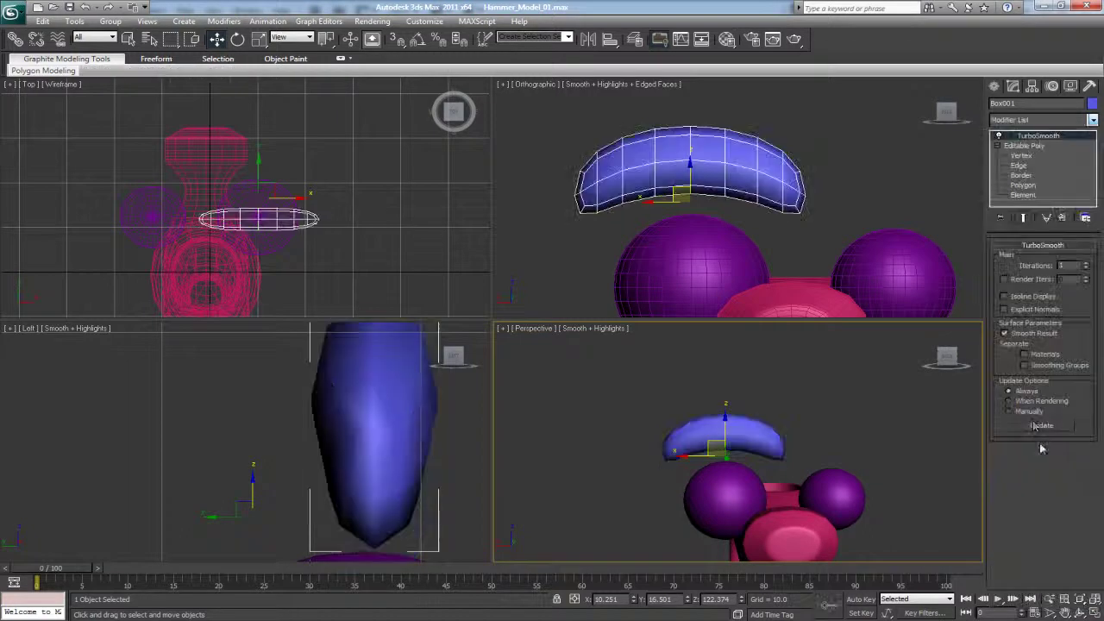
{"action": "left_click", "coordinate": [1087, 264]}
{"action": "left_click", "coordinate": [882, 192]}
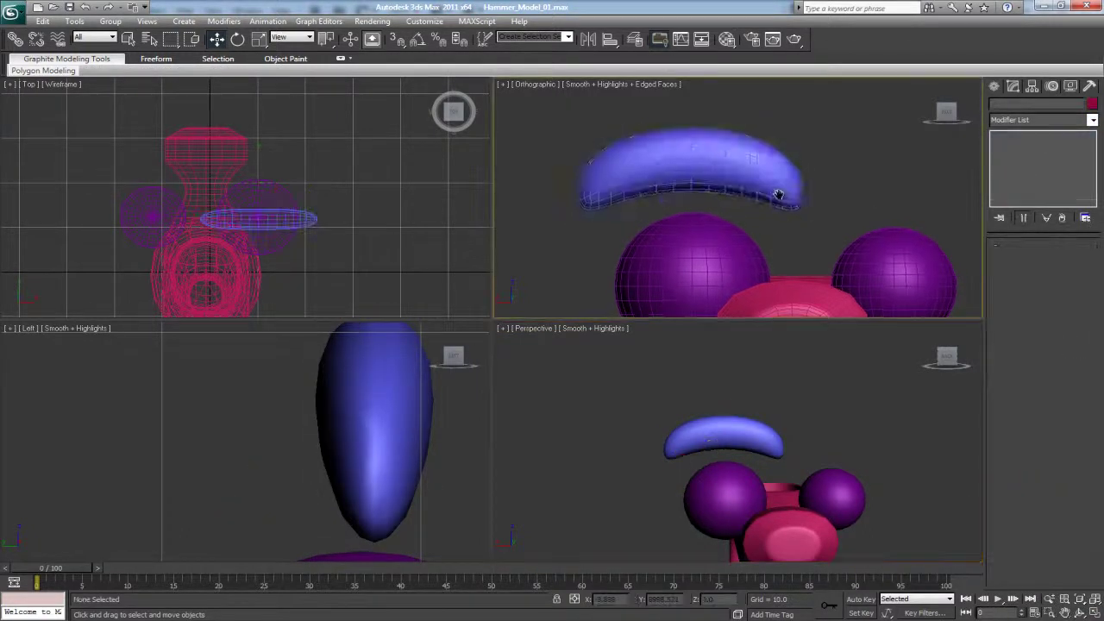
- Go to the eyebrow's vertex level beneath TurboSmooth and turn on the display of the smoothed end result
{"action": "scroll", "coordinate": [779, 192], "scroll_direction": "down", "scroll_amount": 5}
{"action": "middle_click_drag", "start_coordinate": [815, 424], "coordinate": [739, 428], "text": "alt"}
{"action": "left_click", "coordinate": [739, 429]}
{"action": "key", "text": "r"}
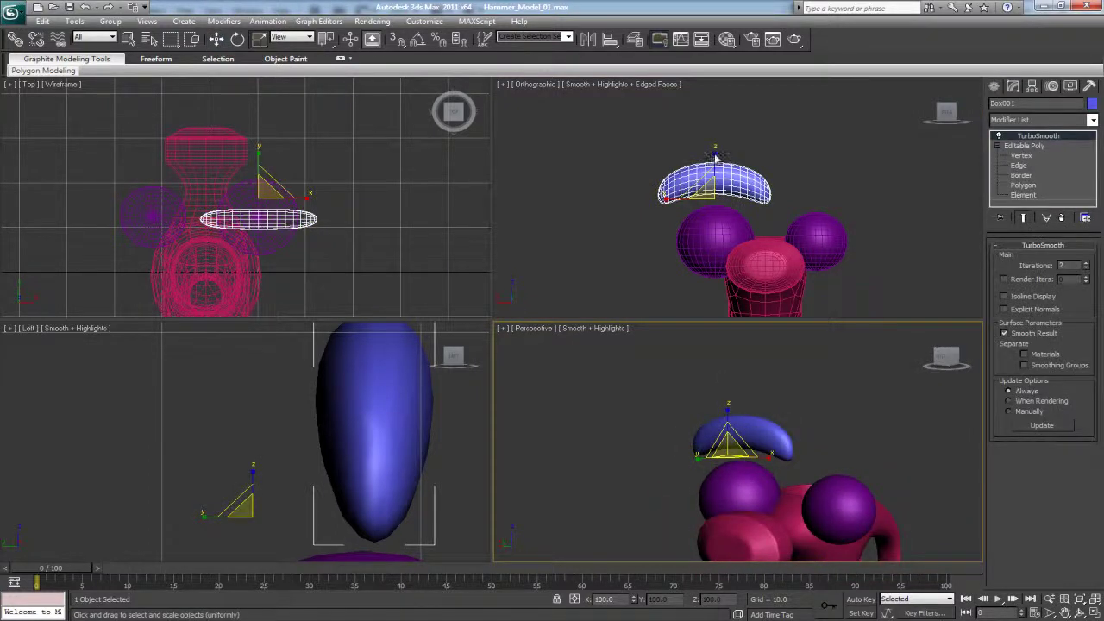
{"action": "left_click", "coordinate": [1009, 146]}
{"action": "left_click", "coordinate": [1014, 155]}
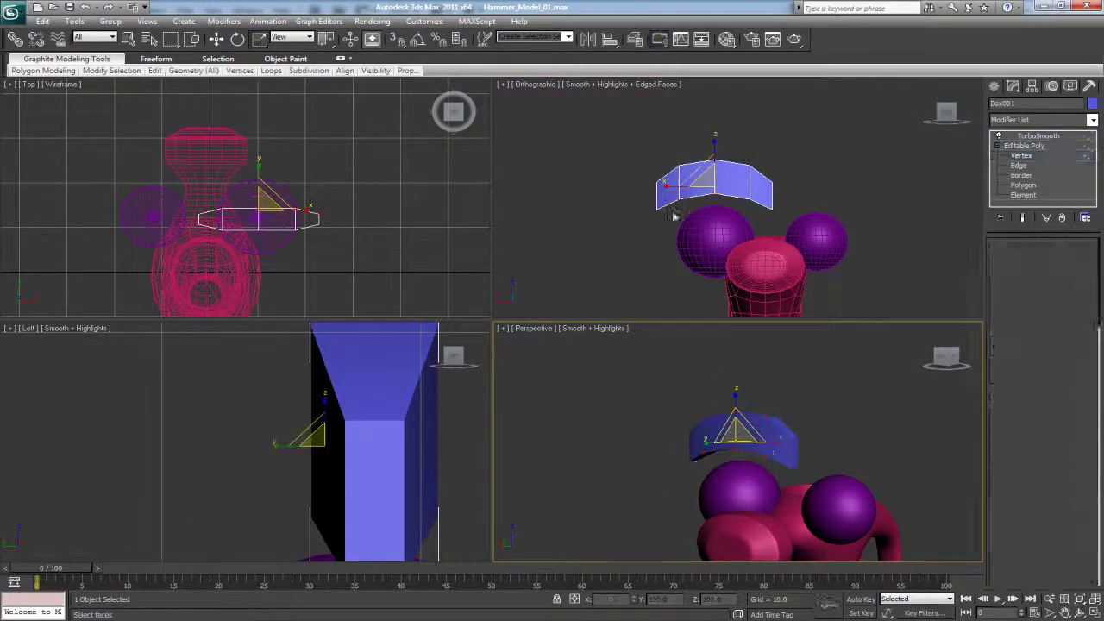
{"action": "left_click_drag", "start_coordinate": [588, 136], "coordinate": [822, 204]}
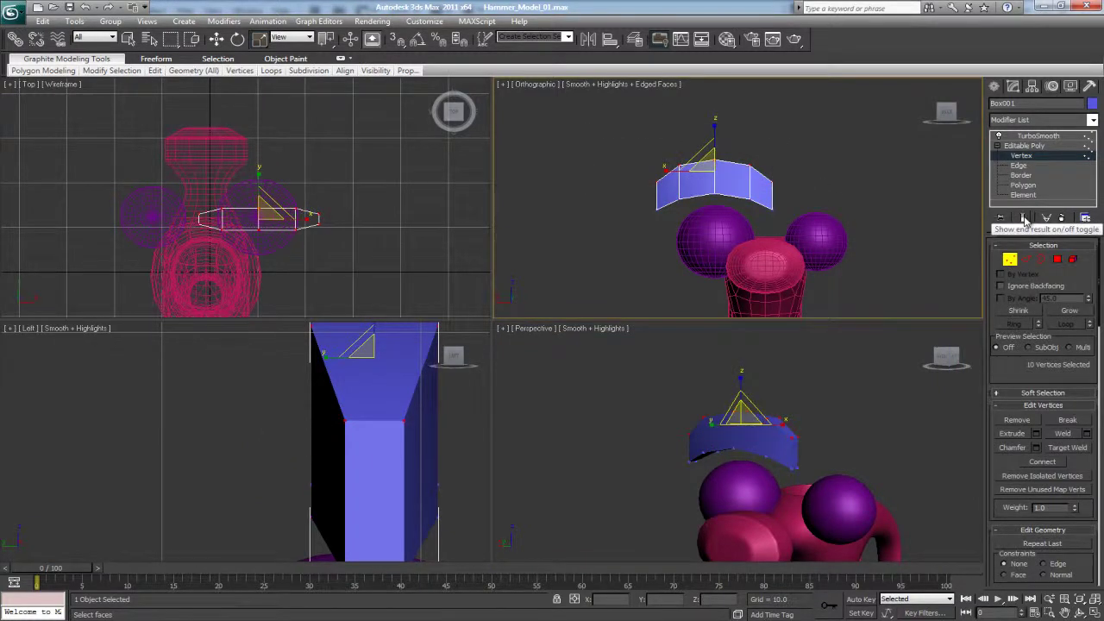
{"action": "left_click", "coordinate": [1024, 218]}
- Shorten the eyebrow by moving the two vertex columns at its inner end along X toward the middle, and leave vertex editing
{"action": "key", "text": "w"}
{"action": "left_click_drag", "start_coordinate": [713, 129], "coordinate": [795, 229]}
{"action": "left_click_drag", "start_coordinate": [730, 200], "coordinate": [713, 198]}
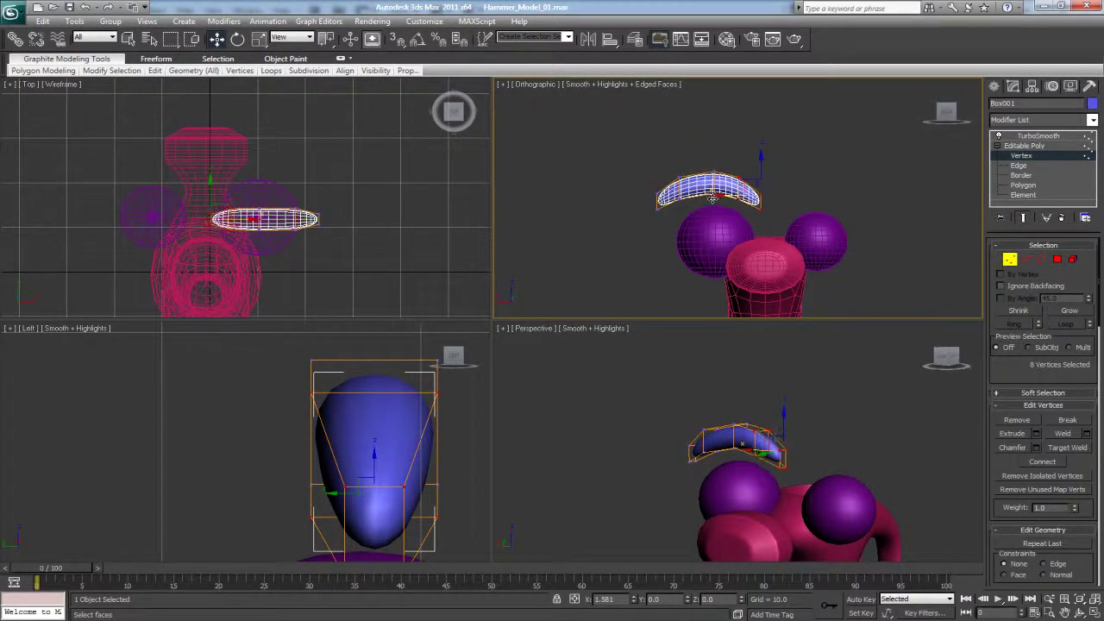
{"action": "left_click", "coordinate": [1035, 137]}
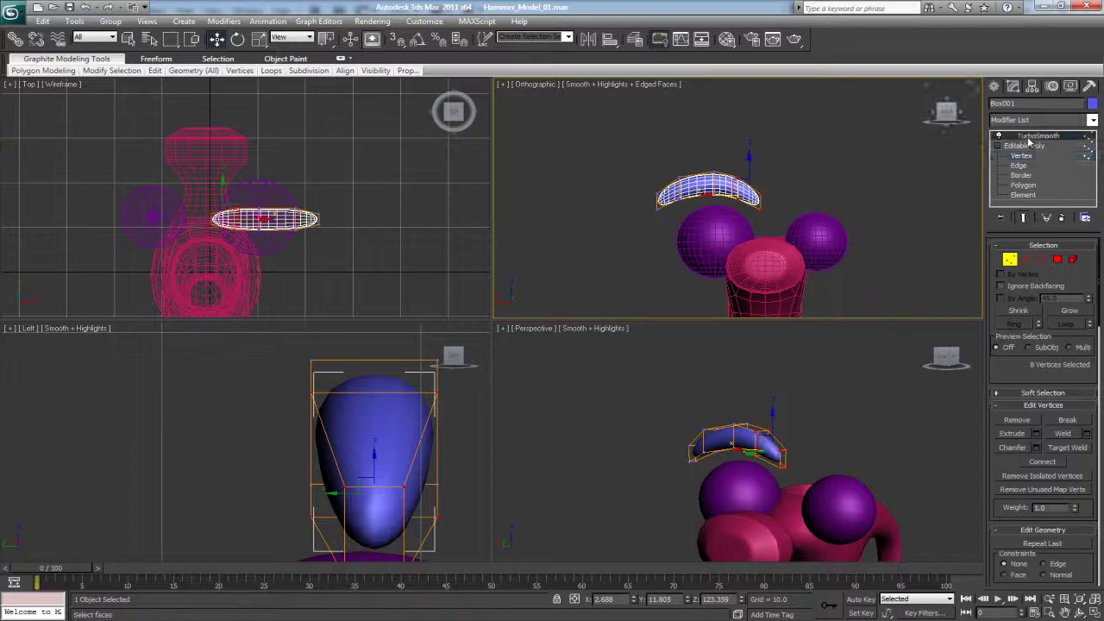
{"action": "left_click", "coordinate": [802, 197]}
- Clone the eyebrow along X over the smaller eye as a copy, and mirror that copy on the X axis with No Clone
{"action": "left_click", "coordinate": [739, 438]}
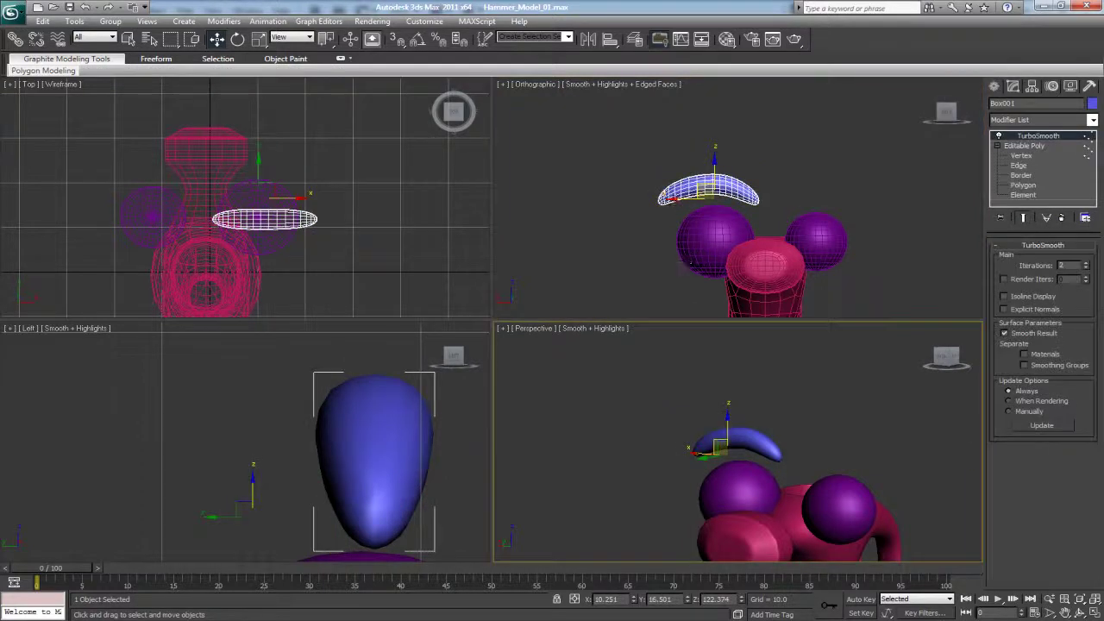
{"action": "left_click_drag", "start_coordinate": [673, 197], "coordinate": [783, 202], "text": "shift"}
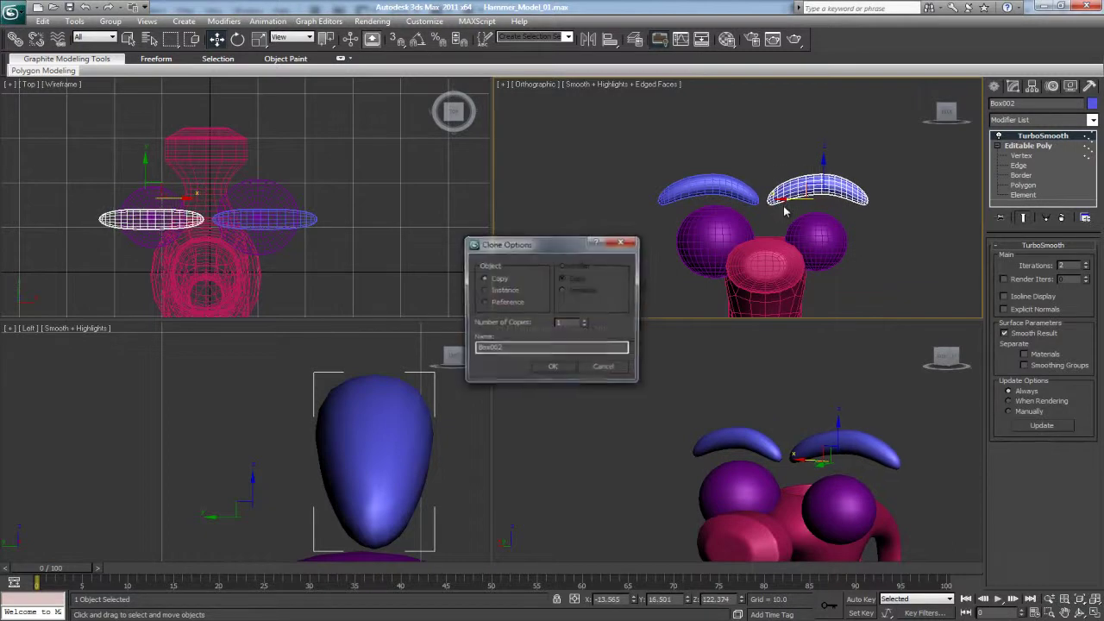
{"action": "left_click", "coordinate": [552, 368]}
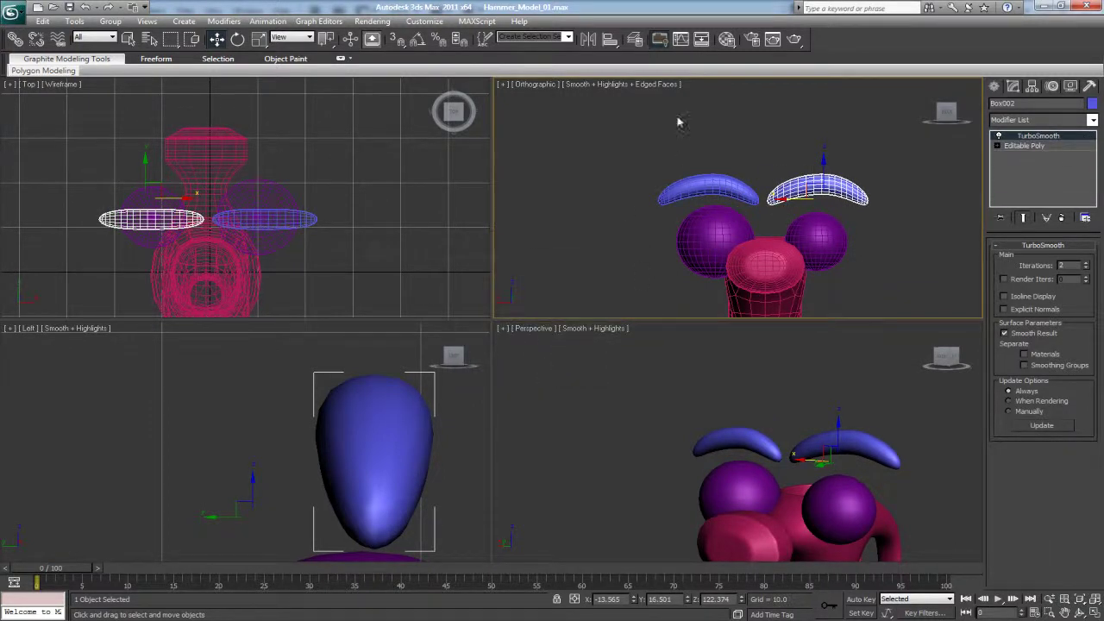
{"action": "left_click", "coordinate": [589, 41]}
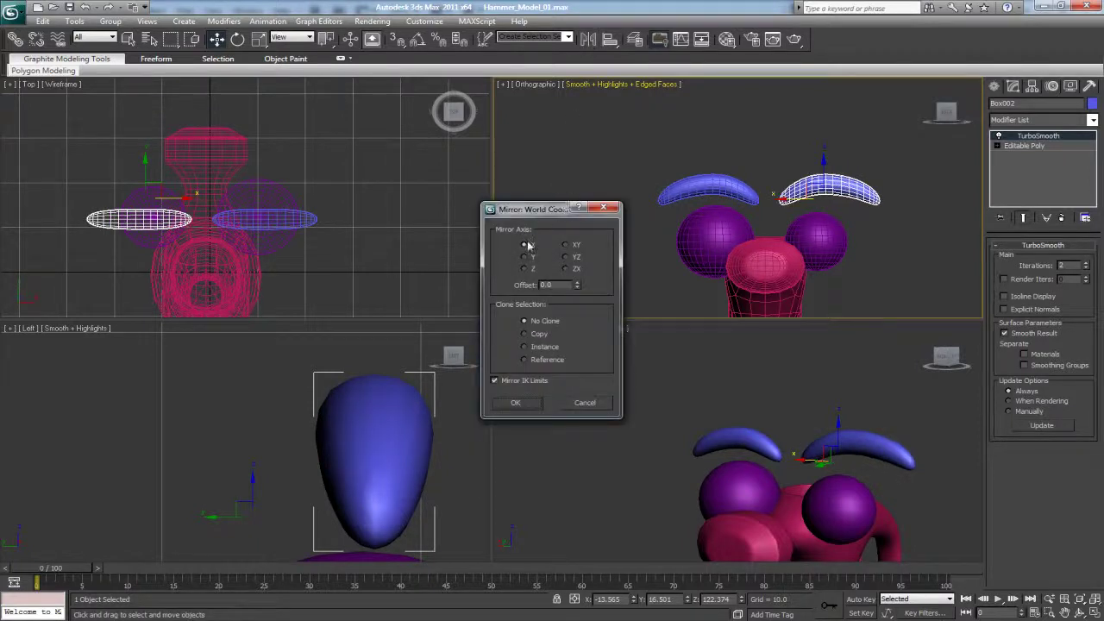
{"action": "left_click", "coordinate": [526, 405]}
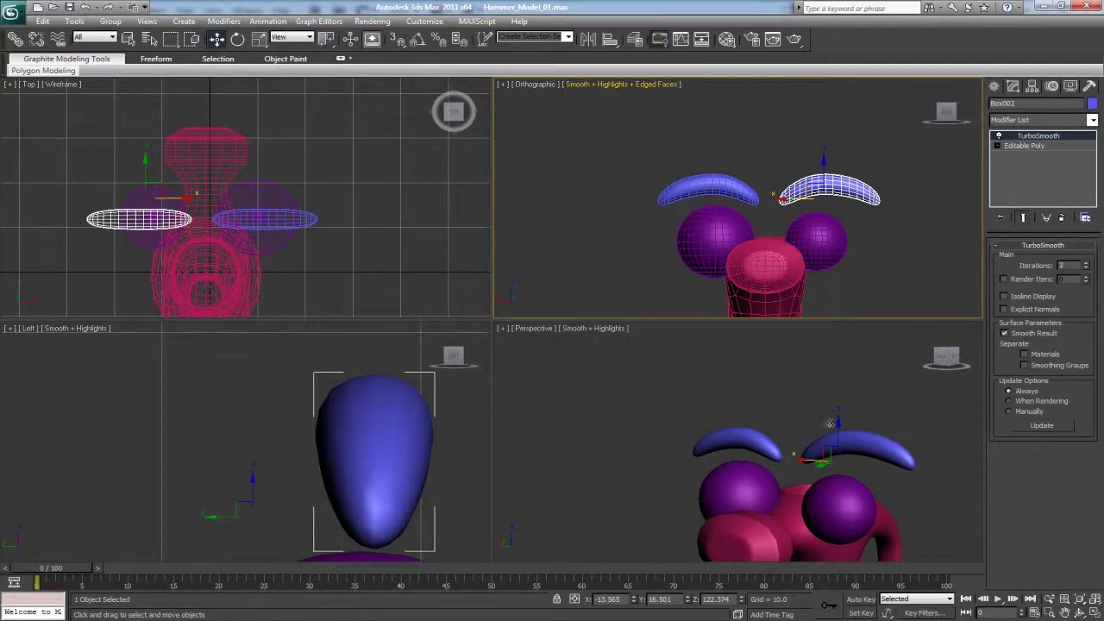
- Uniformly scale down the copied eyebrow and move it closer above the smaller eye
{"action": "key", "text": "r"}
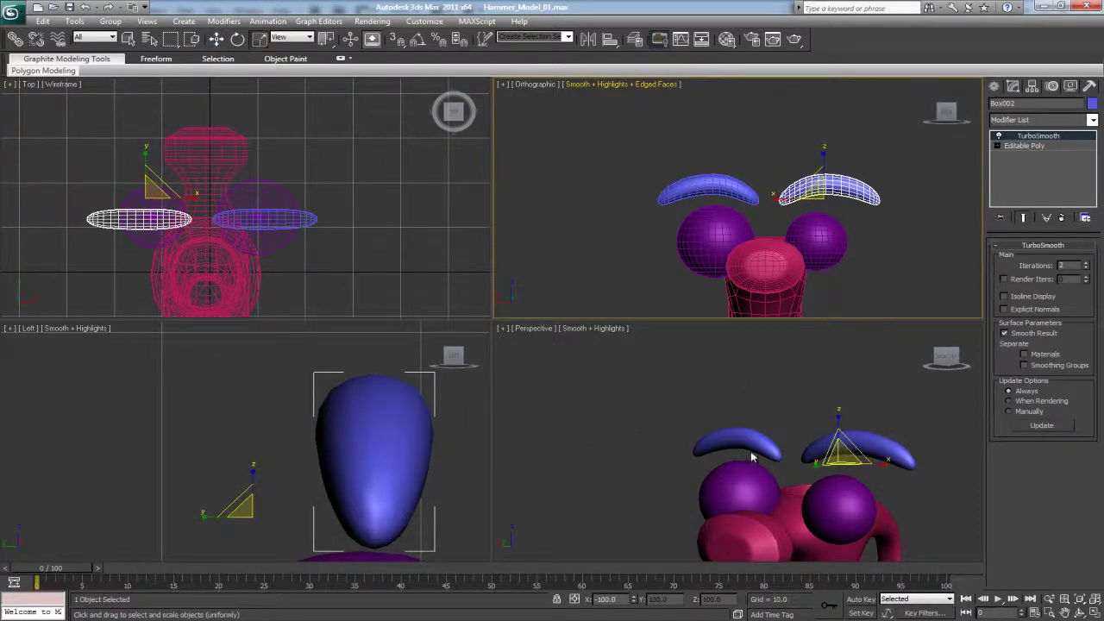
{"action": "left_click_drag", "start_coordinate": [840, 453], "coordinate": [835, 472]}
{"action": "key", "text": "w"}
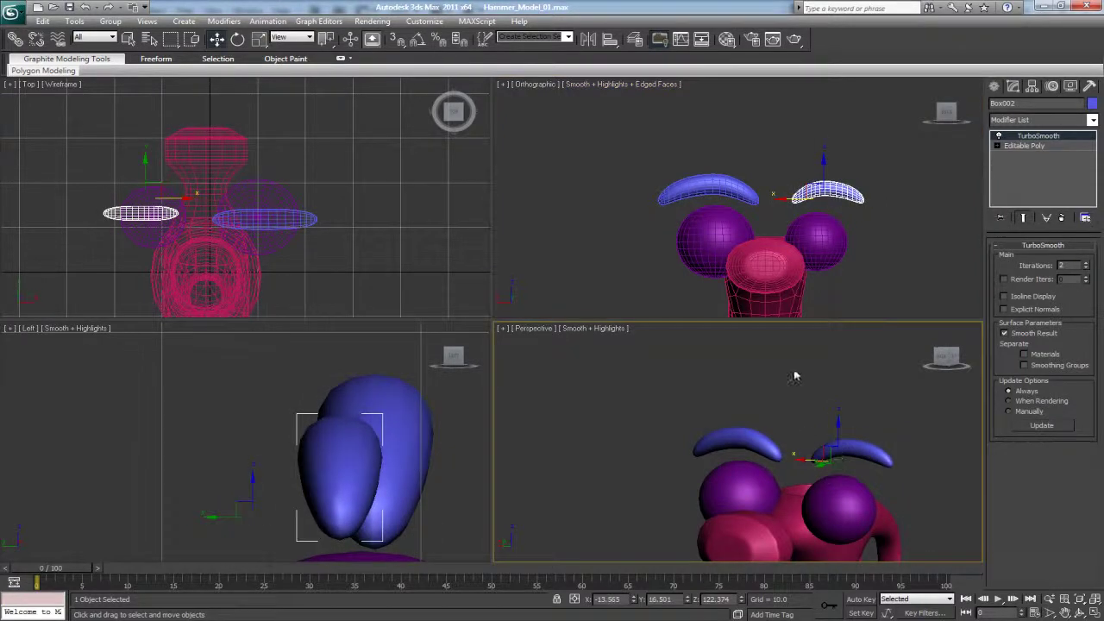
{"action": "middle_click_drag", "start_coordinate": [834, 217], "coordinate": [808, 184]}
{"action": "left_click_drag", "start_coordinate": [784, 147], "coordinate": [773, 156]}
{"action": "left_click", "coordinate": [800, 407]}
- Rename the eyebrow above the smaller eye as Hammer_EyeBrow_Left, correcting the spelling of Hammer
{"action": "scroll", "coordinate": [800, 408], "scroll_direction": "down", "scroll_amount": 3}
{"action": "middle_click_drag", "start_coordinate": [786, 377], "coordinate": [784, 426], "text": "alt"}
{"action": "key", "text": "alt+w"}
{"action": "scroll", "coordinate": [724, 350], "scroll_direction": "up", "scroll_amount": 4}
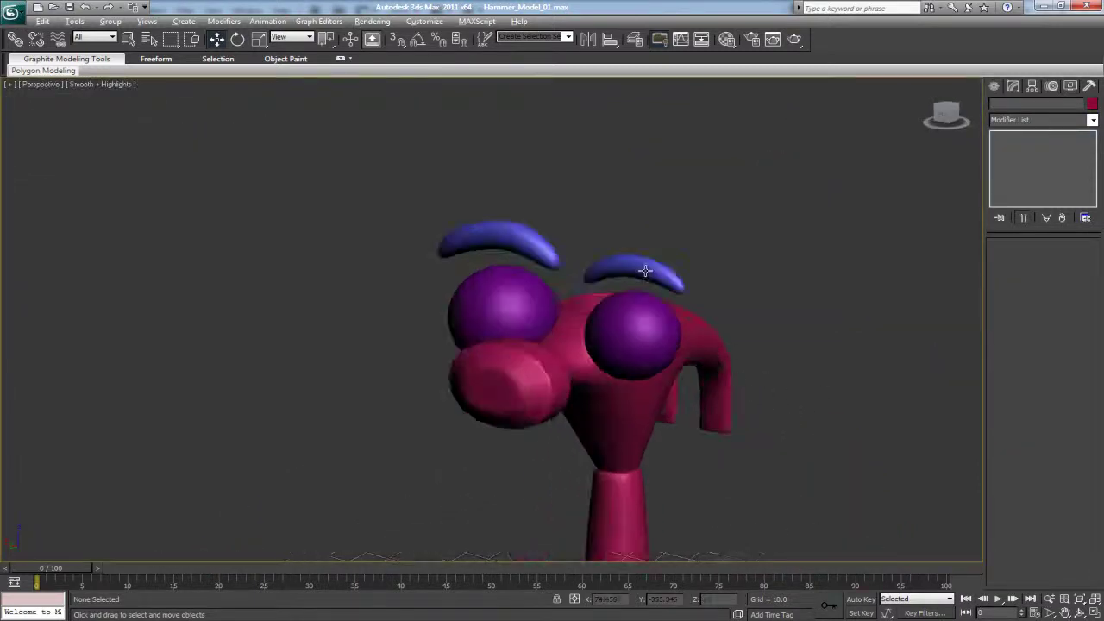
{"action": "left_click", "coordinate": [643, 269]}
{"action": "left_click_drag", "start_coordinate": [1026, 104], "coordinate": [824, 102]}
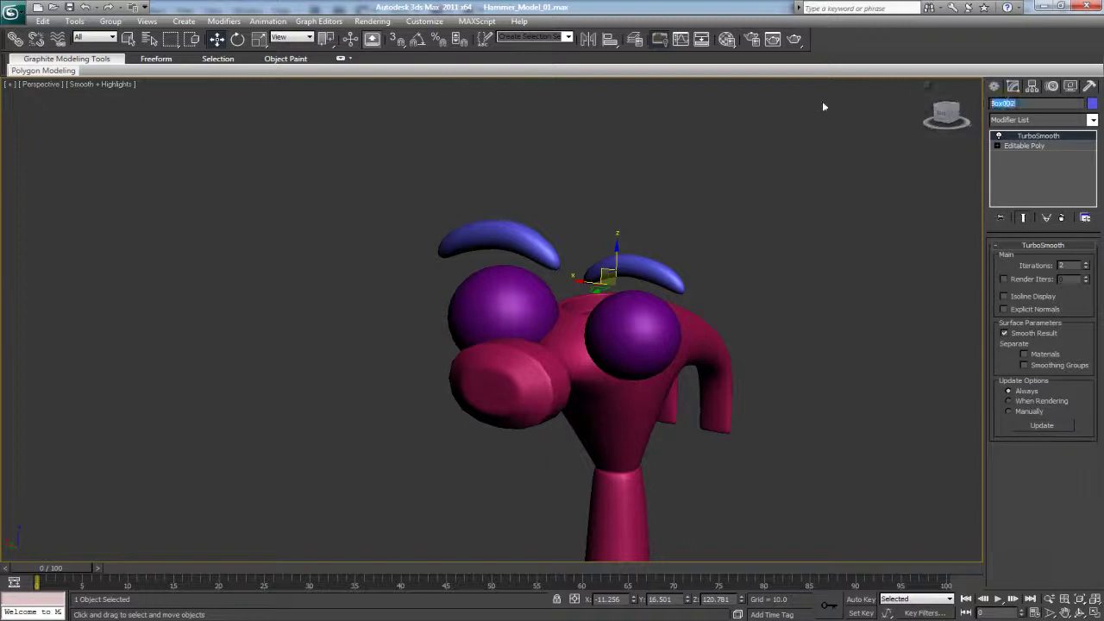
{"action": "key", "text": "BackSpace"}
{"action": "type", "text": "Hamaer_"}
{"action": "type", "text": "Eye"}
{"action": "type", "text": "bro"}
{"action": "left_click_drag", "start_coordinate": [1080, 104], "coordinate": [737, 111]}
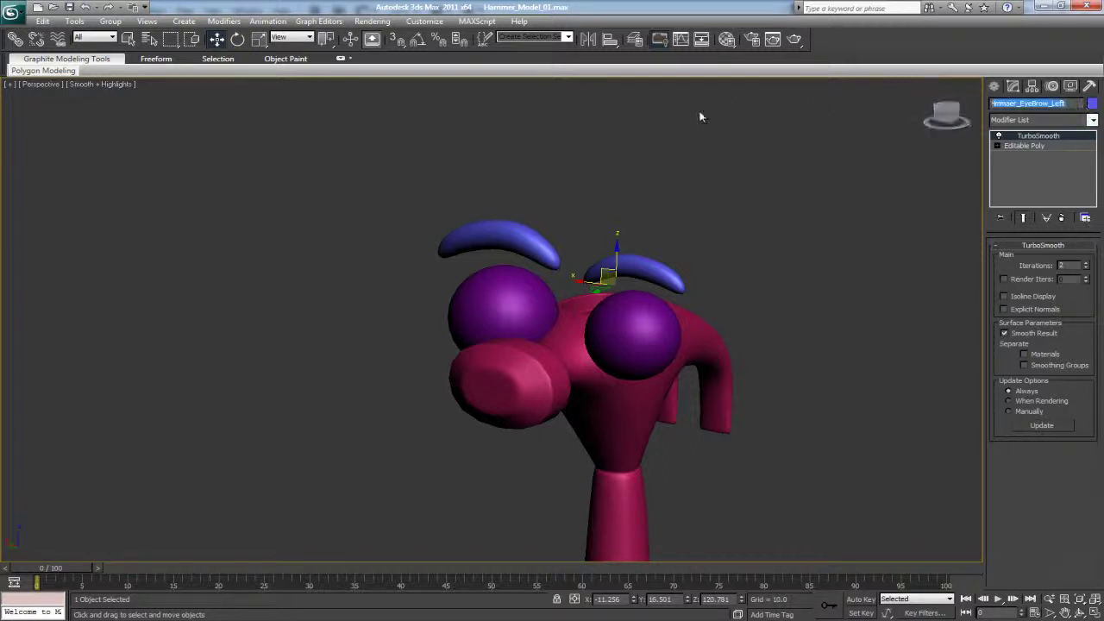
{"action": "left_click", "coordinate": [1011, 104]}
{"action": "type", "text": "mm"}
{"action": "key", "text": "BackSpace"}
{"action": "key", "text": "BackSpace"}
{"action": "key", "text": "BackSpace"}
{"action": "key", "text": "BackSpace"}
{"action": "key", "text": "BackSpace"}
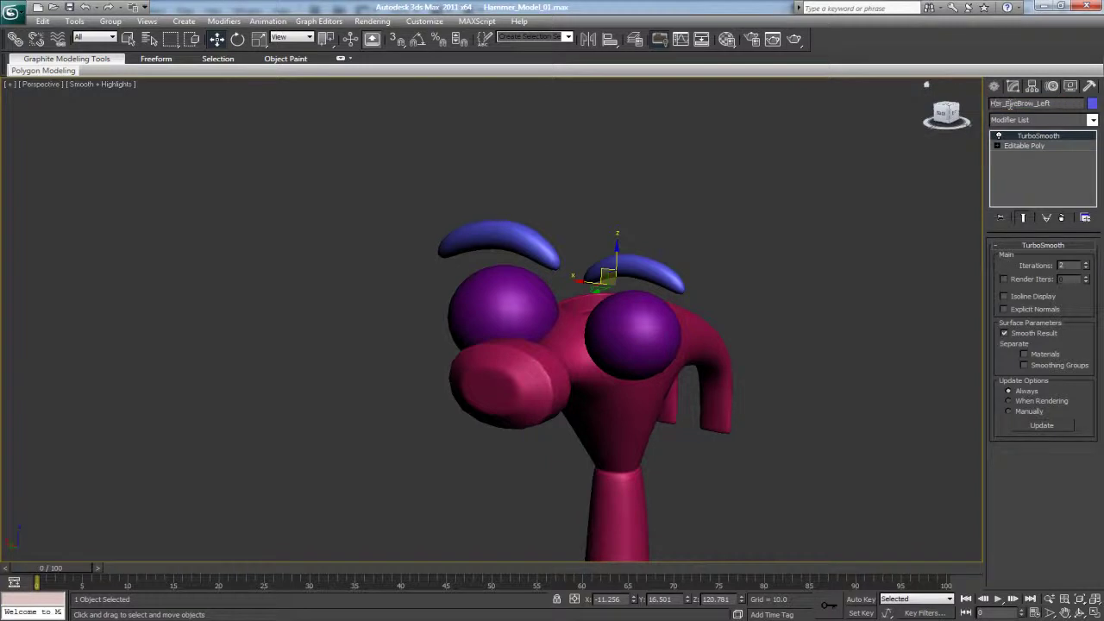
{"action": "type", "text": "amm"}
{"action": "key", "text": "Return"}
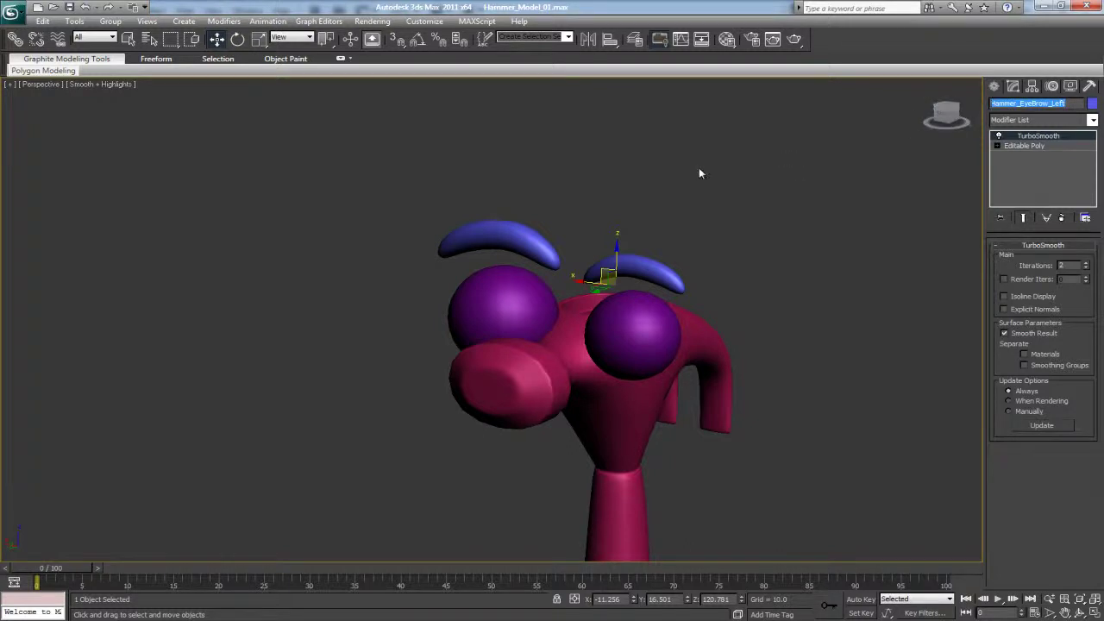
- Rename the eyebrow above the larger eye as Hammer_EyeBrow_Right
{"action": "left_click", "coordinate": [746, 157]}
{"action": "left_click", "coordinate": [532, 242]}
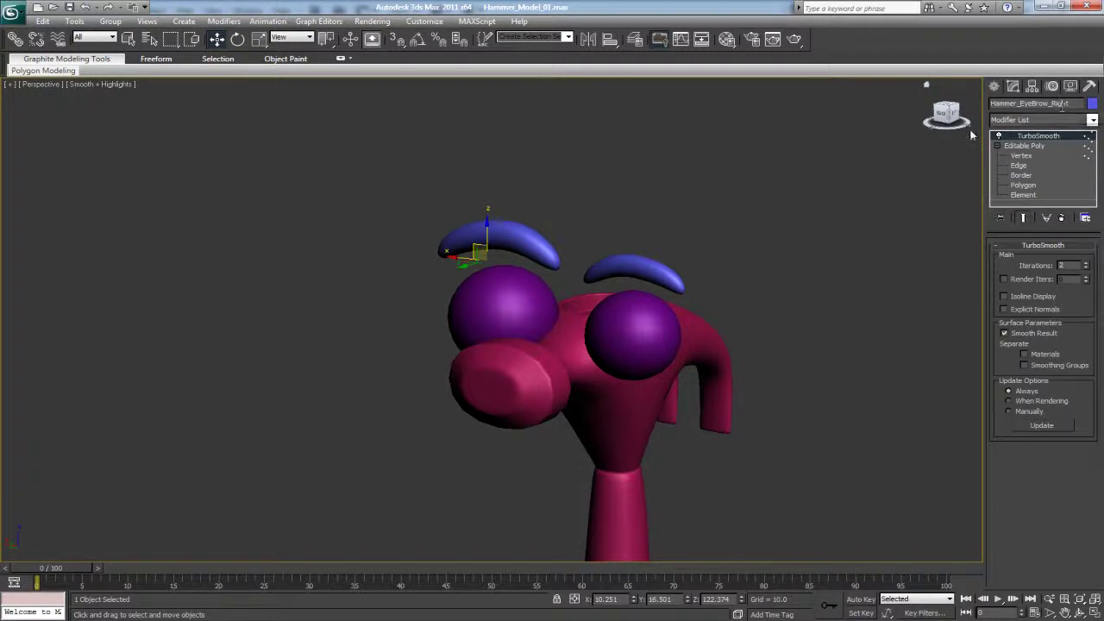
{"action": "left_click", "coordinate": [788, 226]}
- Check the names of all the hammer's parts in the Select From Scene list
{"action": "scroll", "coordinate": [752, 236], "scroll_direction": "down", "scroll_amount": 2}
{"action": "scroll", "coordinate": [752, 236], "scroll_direction": "down", "scroll_amount": 3}
{"action": "middle_click_drag", "start_coordinate": [629, 171], "coordinate": [653, 188], "text": "alt"}
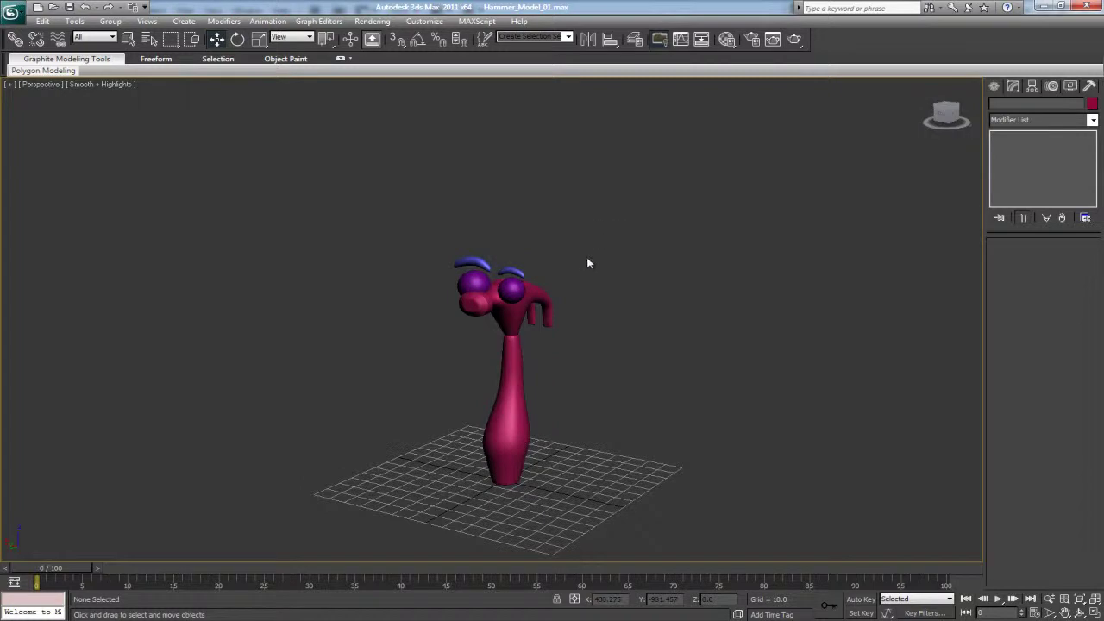
{"action": "key", "text": "h"}
{"action": "left_click_drag", "start_coordinate": [211, 70], "coordinate": [151, 24]}
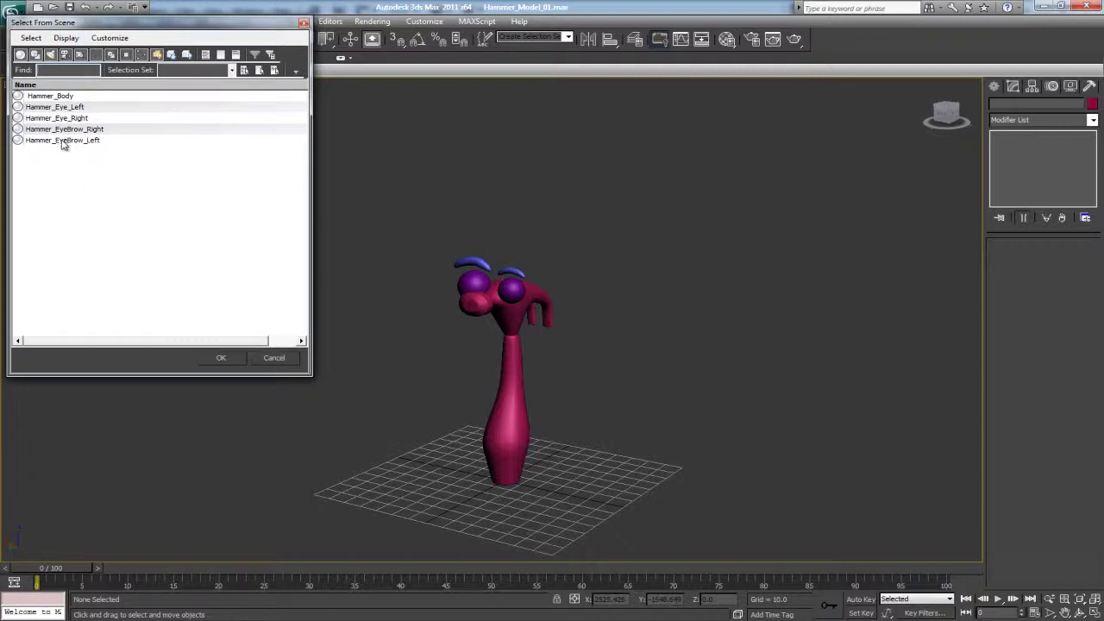
{"action": "left_click", "coordinate": [221, 358]}
{"action": "middle_click_drag", "start_coordinate": [431, 437], "coordinate": [450, 371]}
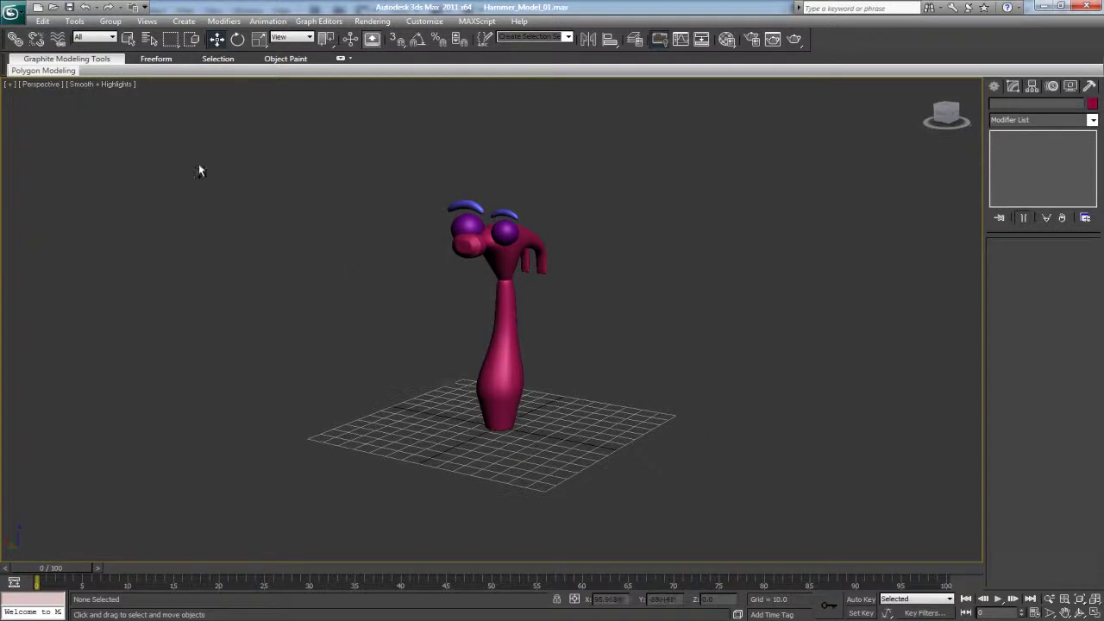
- Save the scene under the new name Hammer_Model_02.max in the Hammer_Texture folder
{"action": "left_click", "coordinate": [11, 13]}
{"action": "left_click", "coordinate": [30, 148]}
{"action": "left_click", "coordinate": [209, 48]}
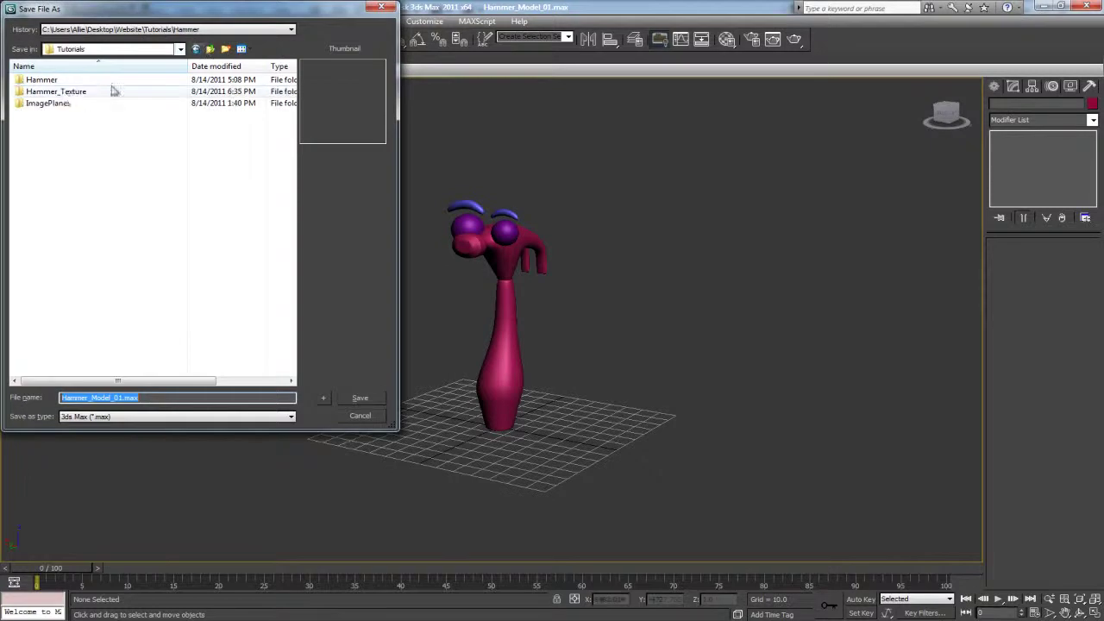
{"action": "double_click", "coordinate": [74, 92]}
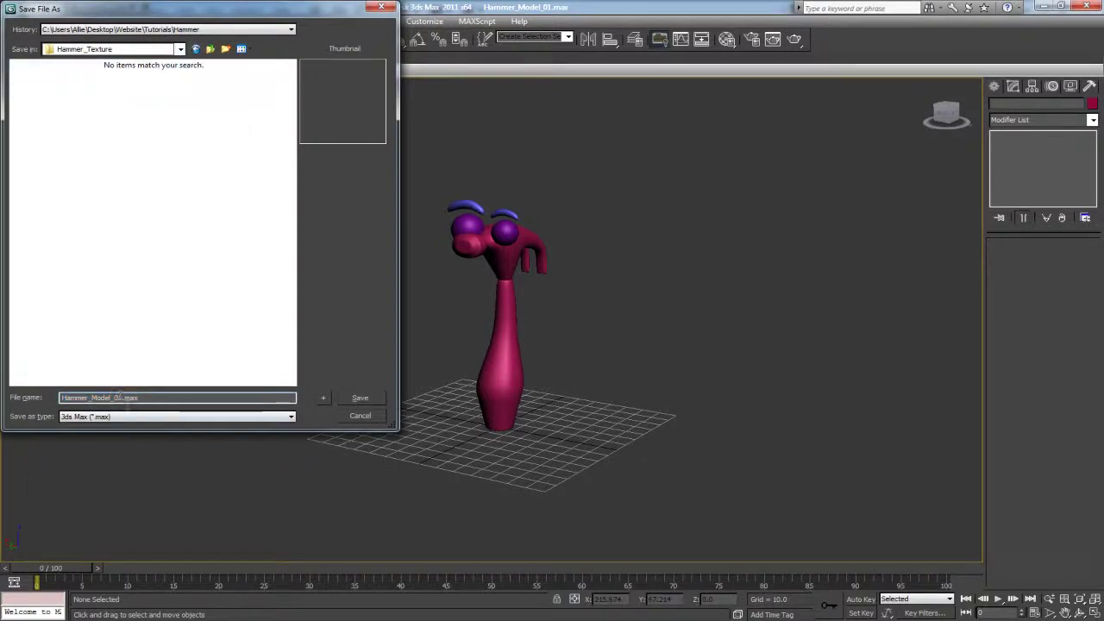
{"action": "left_click", "coordinate": [122, 396]}
{"action": "key", "text": "BackSpace"}
{"action": "type", "text": "2"}
{"action": "key", "text": "Return"}
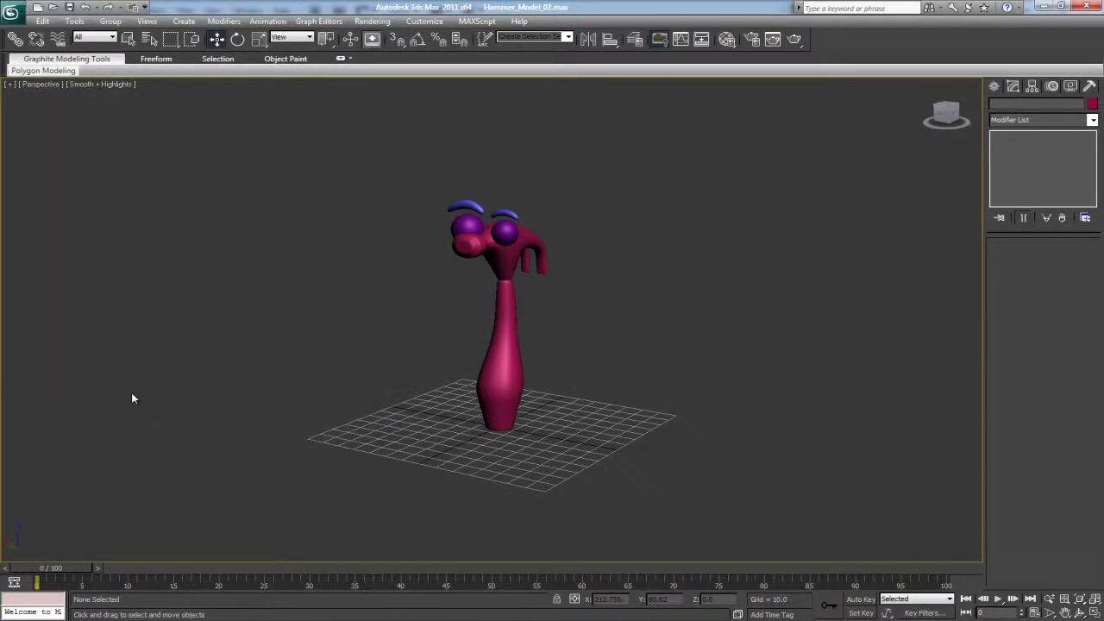
- Open the compact Material Editor and move it clear of the hammer
{"action": "scroll", "coordinate": [444, 332], "scroll_direction": "up", "scroll_amount": 4}
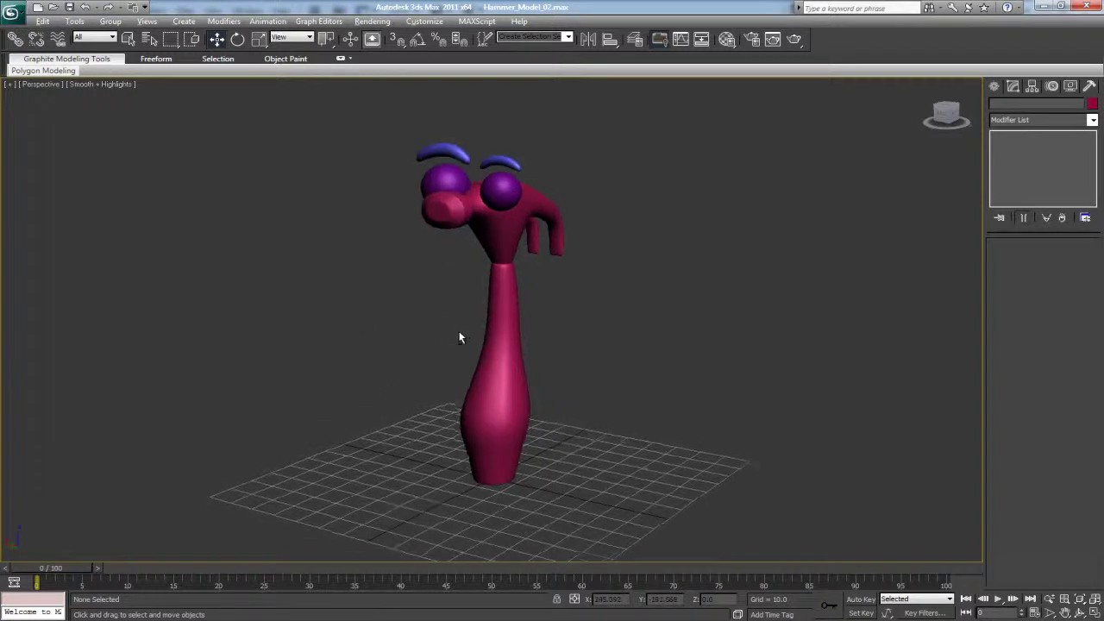
{"action": "left_click", "coordinate": [727, 40]}
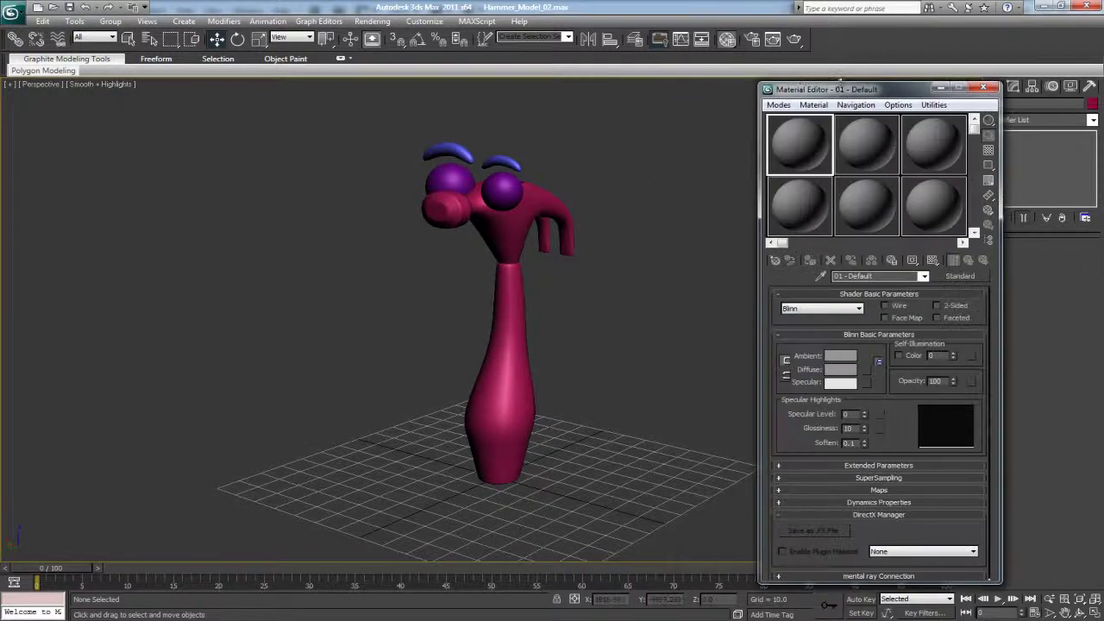
{"action": "left_click_drag", "start_coordinate": [859, 83], "coordinate": [876, 46]}
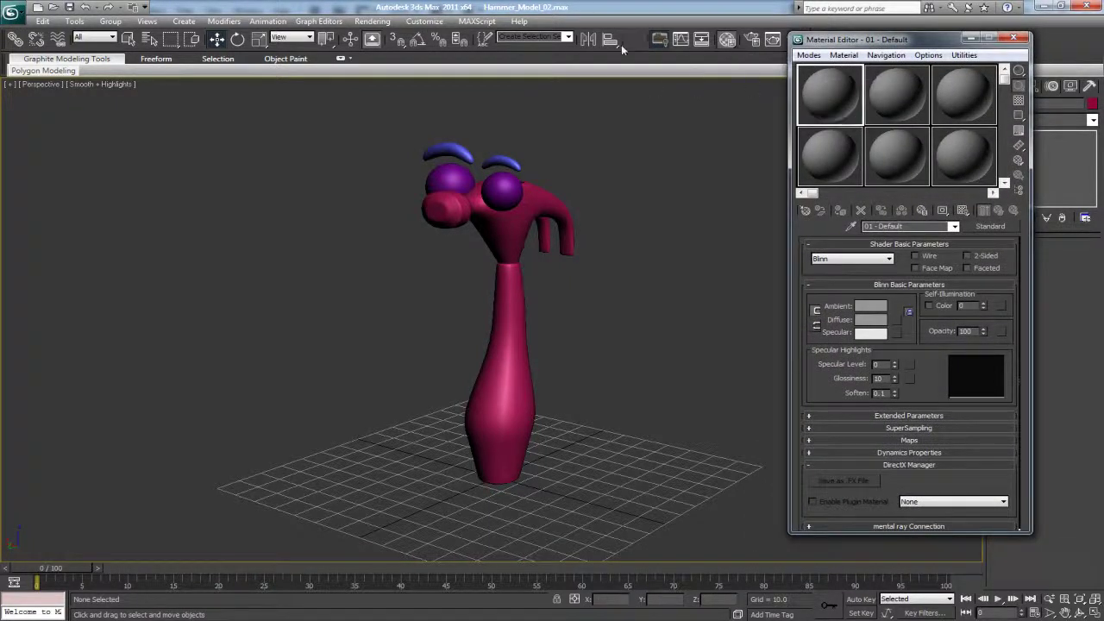
- Switch to the Slate Material Editor, enlarge it for a look, and return to the compact Material Editor
{"action": "left_click", "coordinate": [726, 40]}
{"action": "left_click_drag", "start_coordinate": [727, 43], "coordinate": [727, 69]}
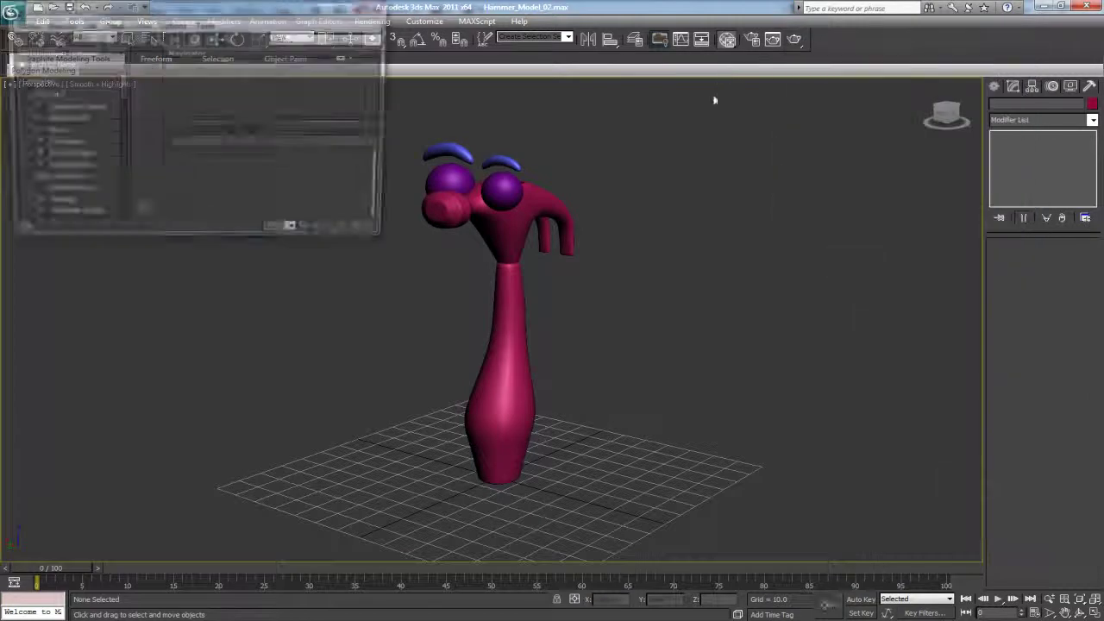
{"action": "left_click_drag", "start_coordinate": [392, 244], "coordinate": [708, 499]}
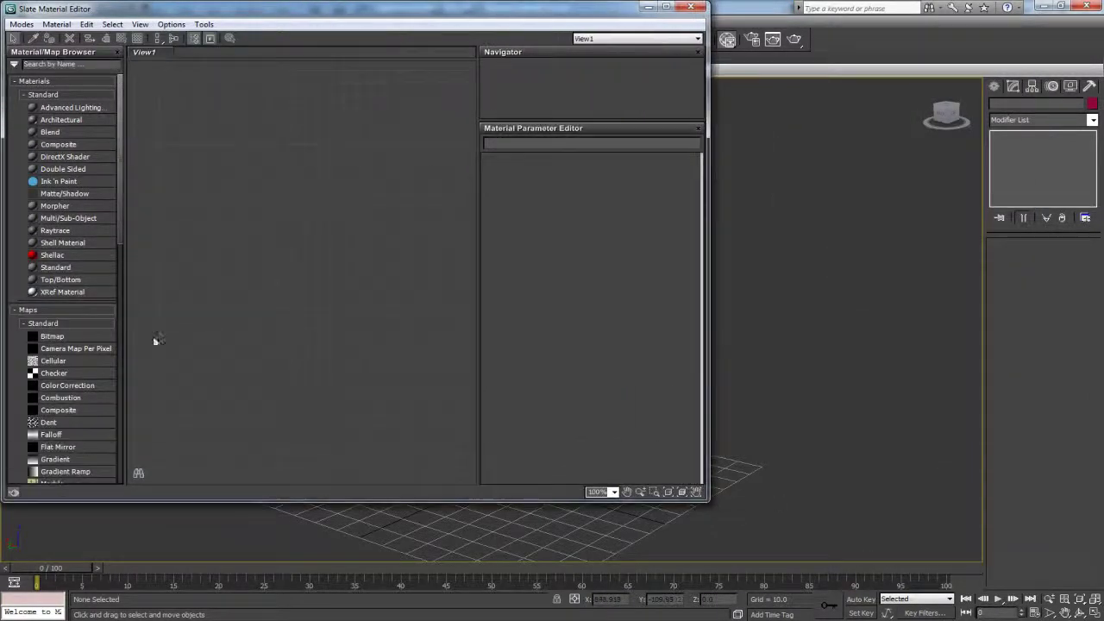
{"action": "left_click", "coordinate": [690, 6]}
{"action": "left_click_drag", "start_coordinate": [727, 40], "coordinate": [729, 77]}
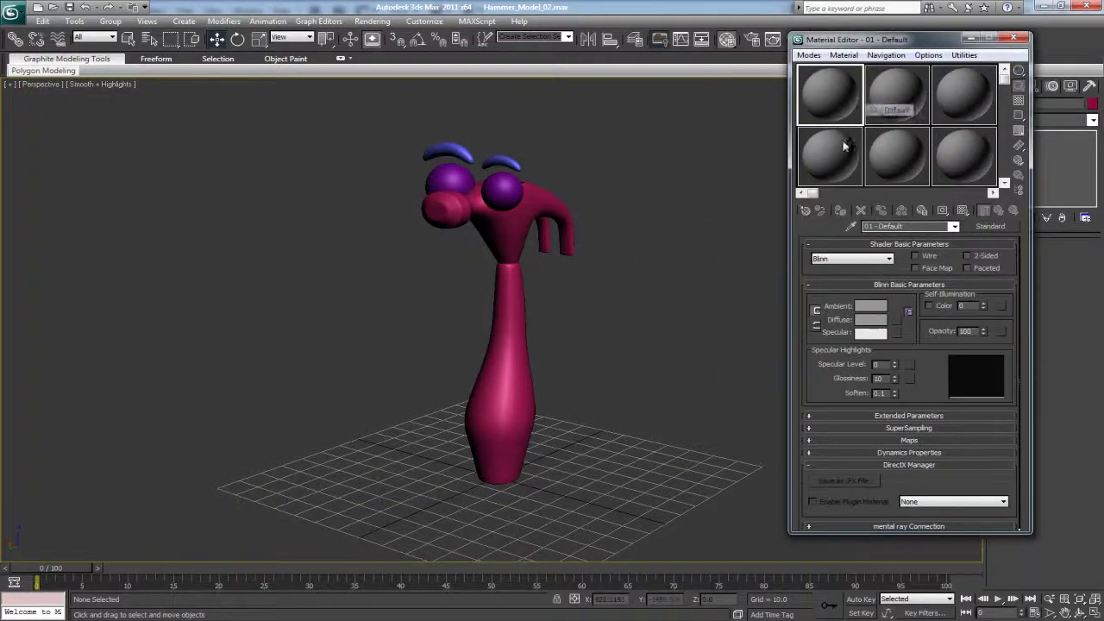
- Select the hammer body and name the first sample slot's material Body
{"action": "left_click_drag", "start_coordinate": [871, 41], "coordinate": [774, 37]}
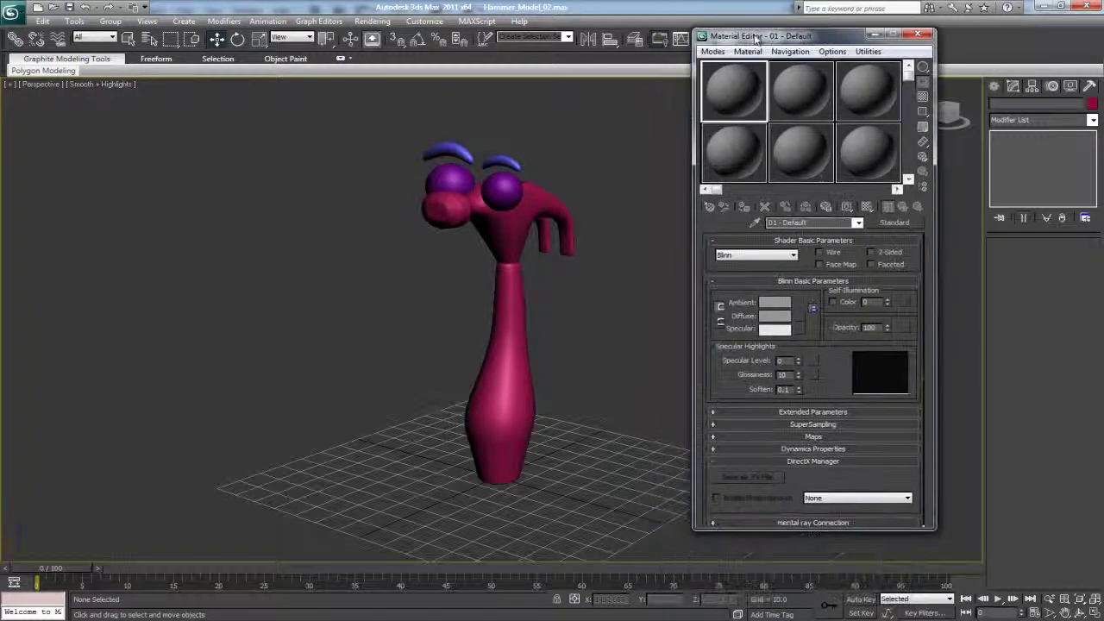
{"action": "left_click", "coordinate": [518, 228]}
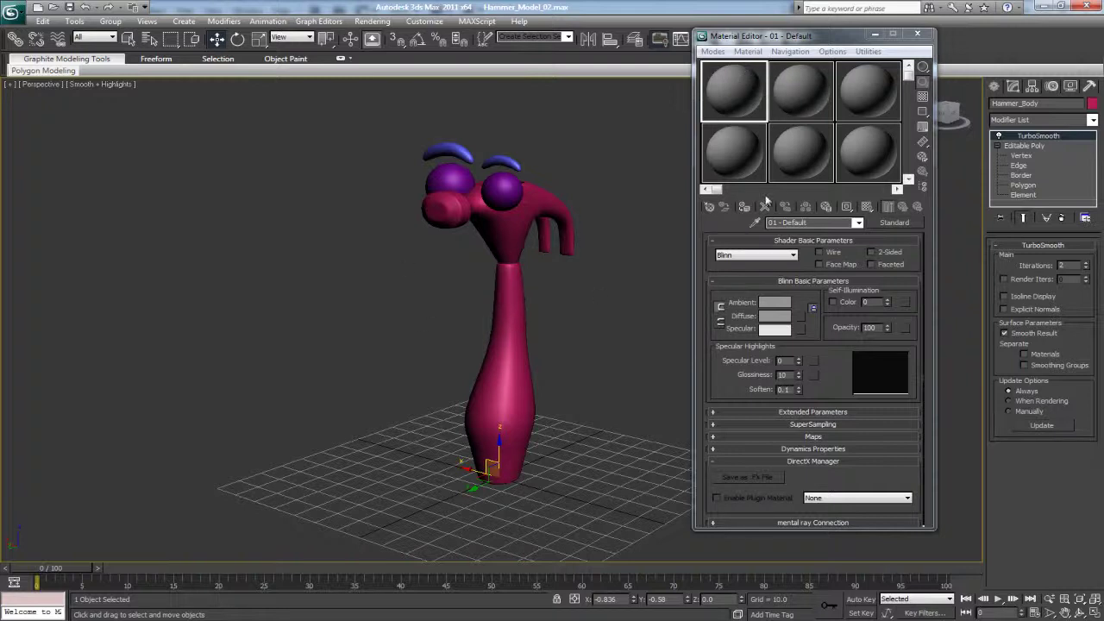
{"action": "left_click", "coordinate": [733, 93]}
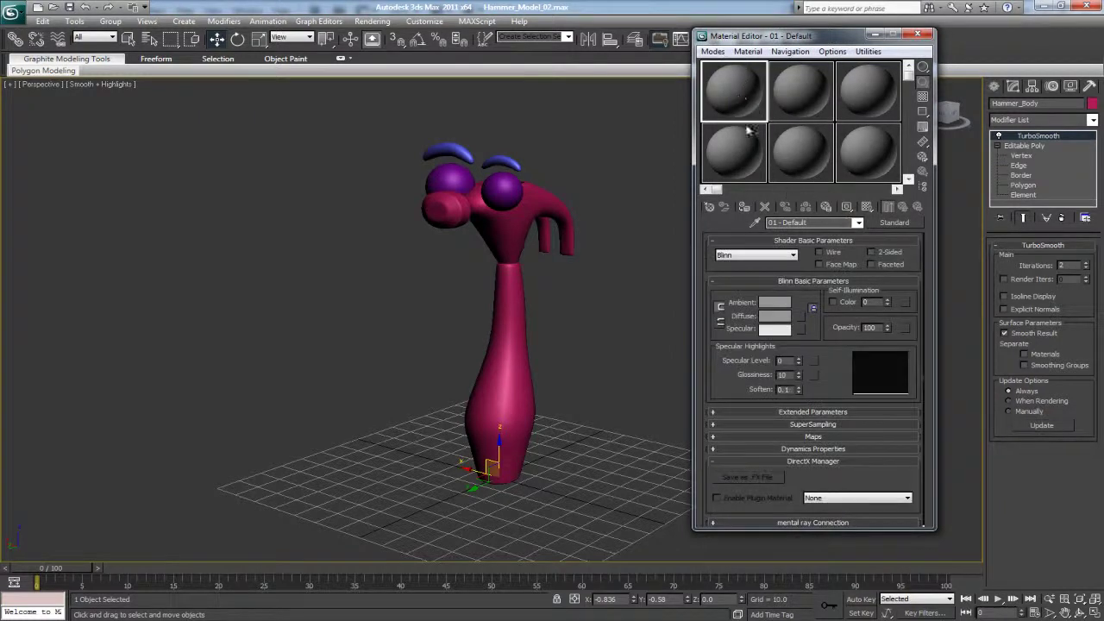
{"action": "left_click_drag", "start_coordinate": [820, 222], "coordinate": [666, 210]}
{"action": "type", "text": "Body"}
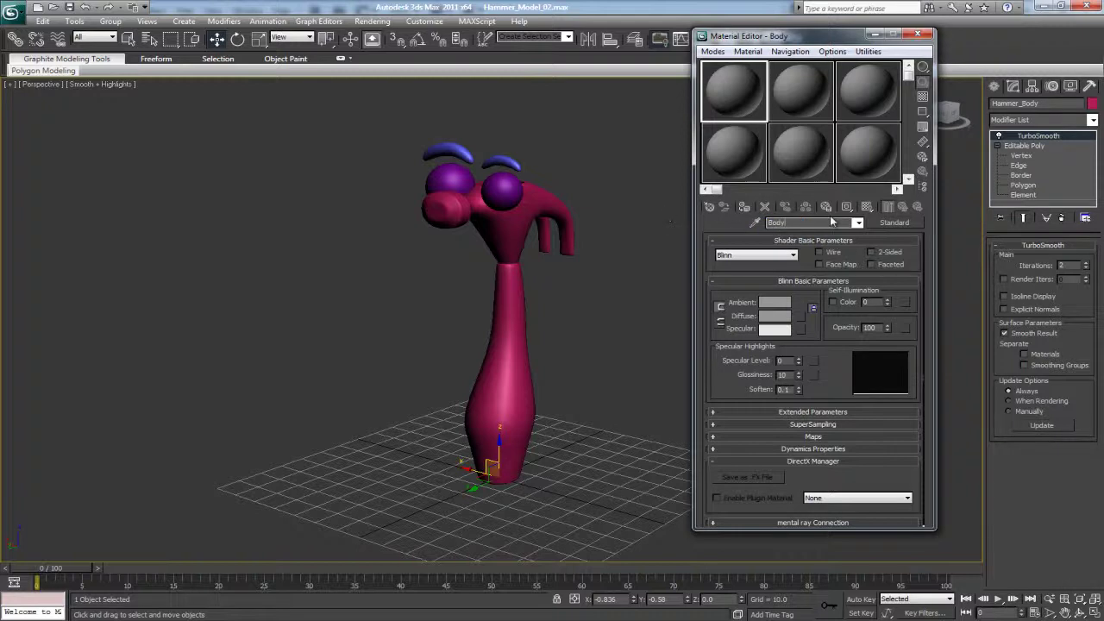
- Convert the Body material to Multi/Sub-Object, keeping the old material as a sub-material
{"action": "left_click", "coordinate": [895, 223]}
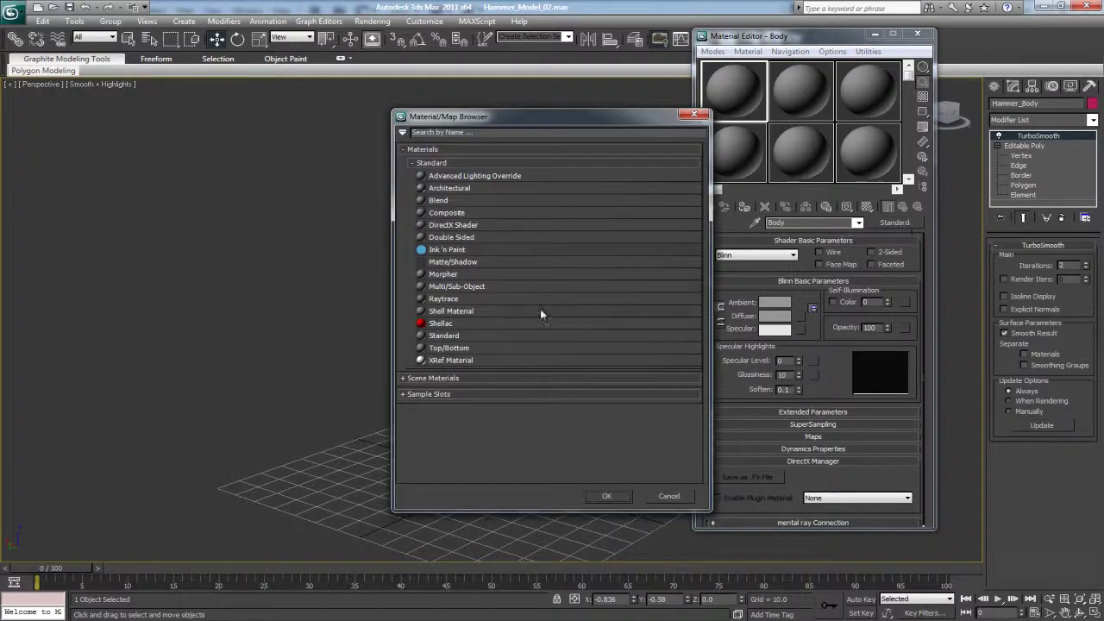
{"action": "double_click", "coordinate": [481, 287]}
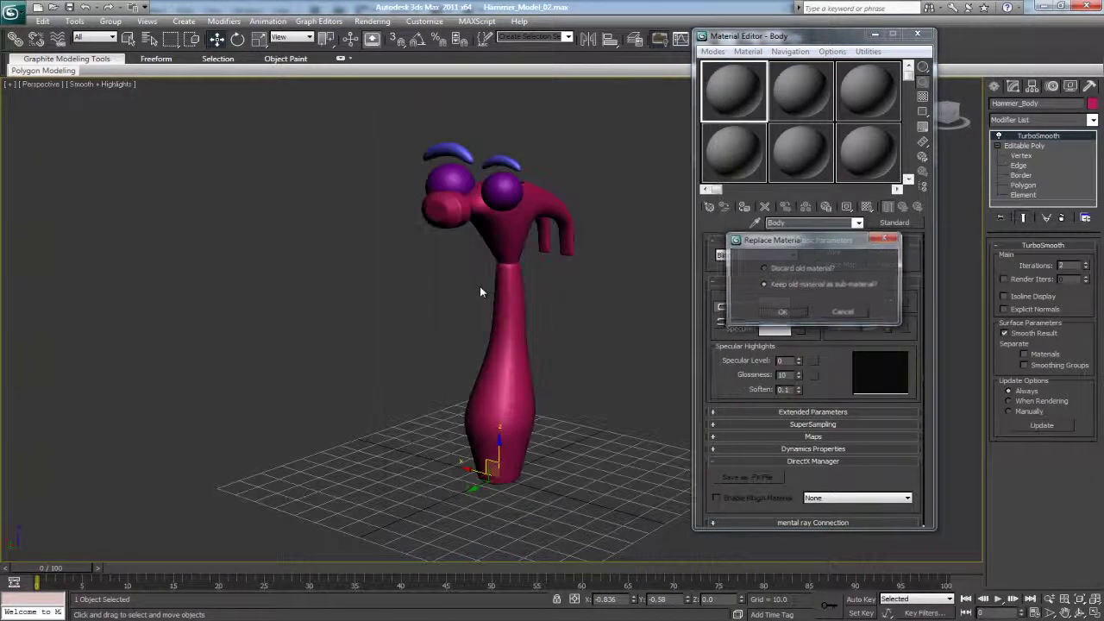
{"action": "left_click", "coordinate": [783, 315]}
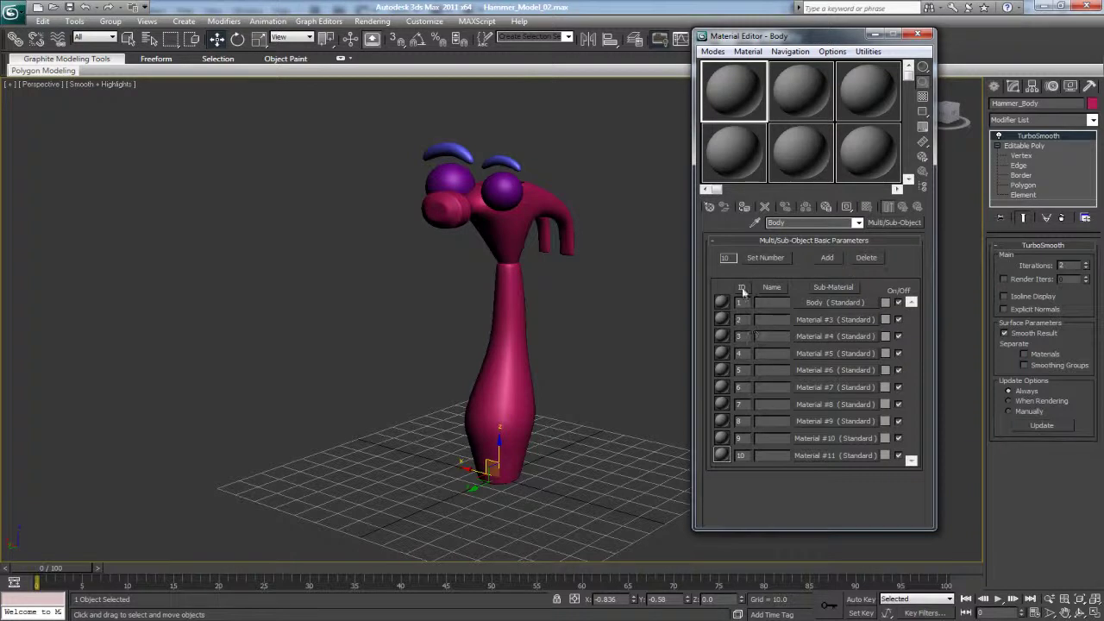
- Reduce the Multi/Sub-Object material to two sub-material slots and name them Body and Head
{"action": "left_click", "coordinate": [759, 258]}
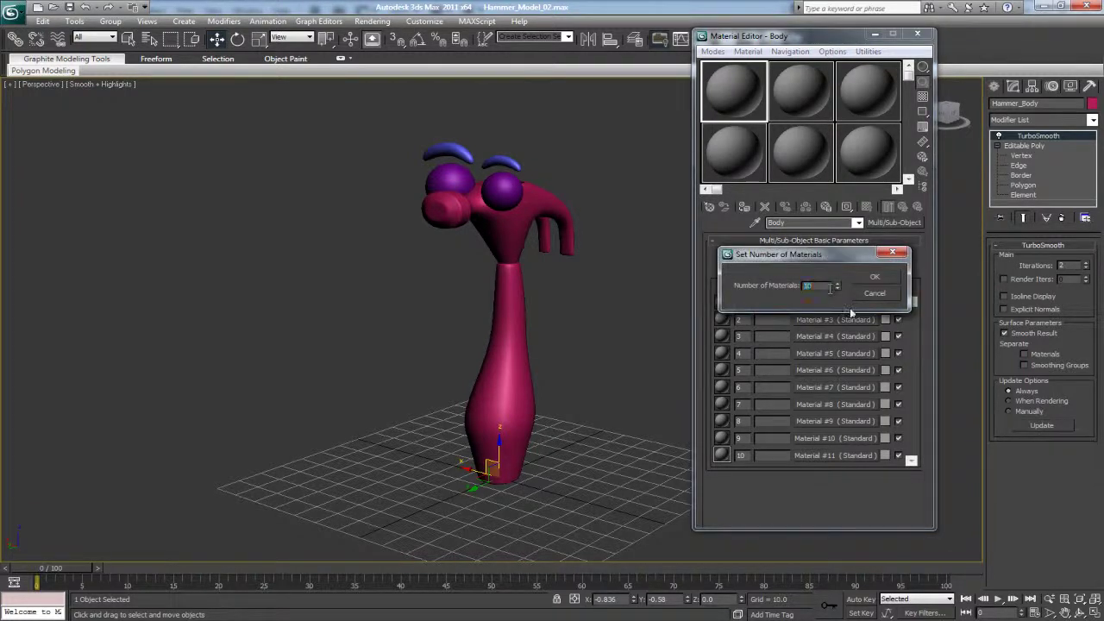
{"action": "type", "text": "6"}
{"action": "left_click", "coordinate": [873, 276]}
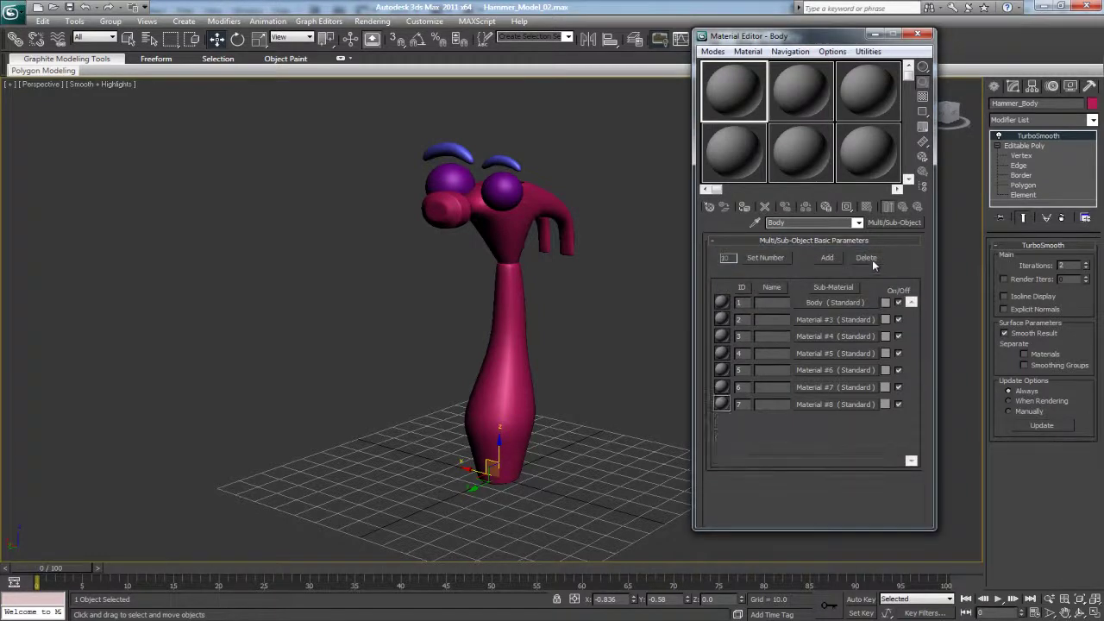
{"action": "left_click", "coordinate": [870, 259]}
{"action": "left_click", "coordinate": [870, 260]}
{"action": "left_click", "coordinate": [870, 260]}
{"action": "left_click", "coordinate": [869, 259]}
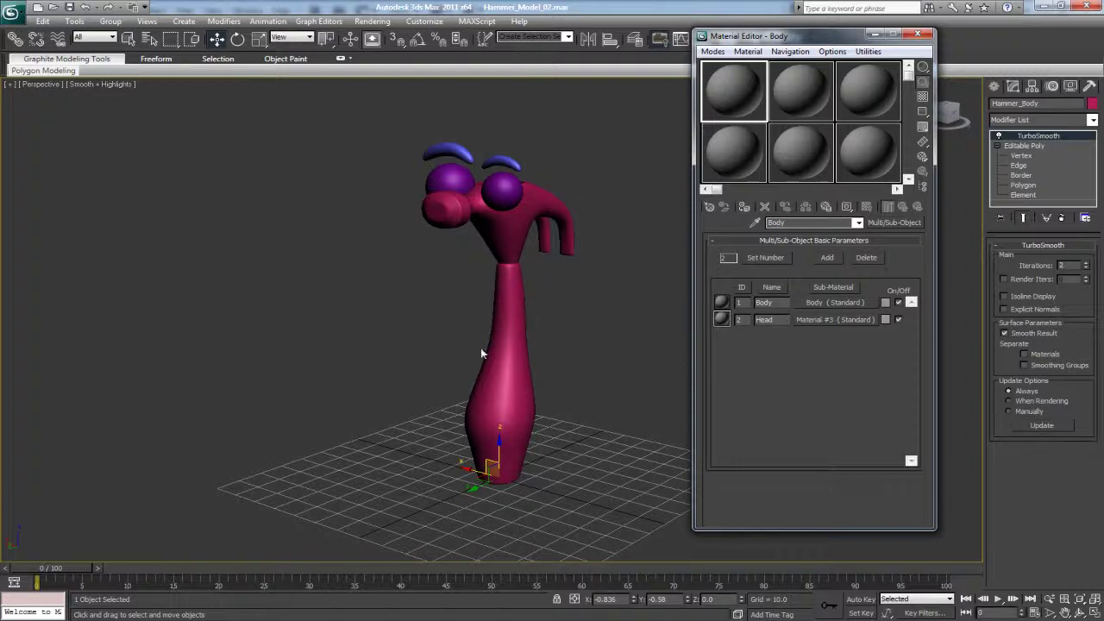
- Open the Body sub-material with ID 1 and change its type to Ink 'n Paint
{"action": "left_click", "coordinate": [836, 303]}
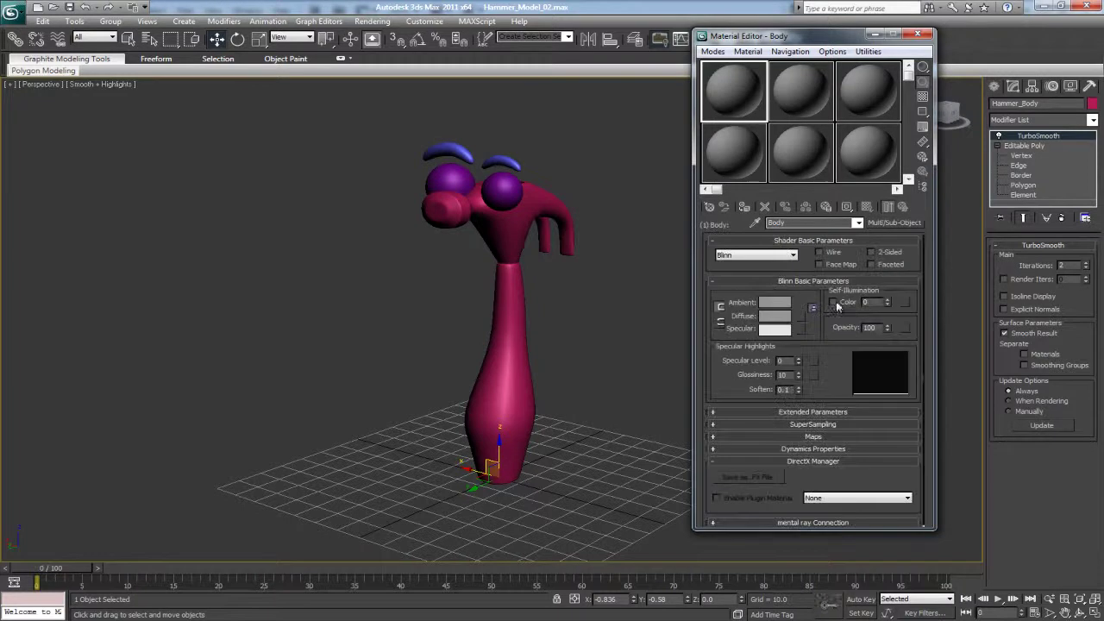
{"action": "double_click", "coordinate": [777, 222]}
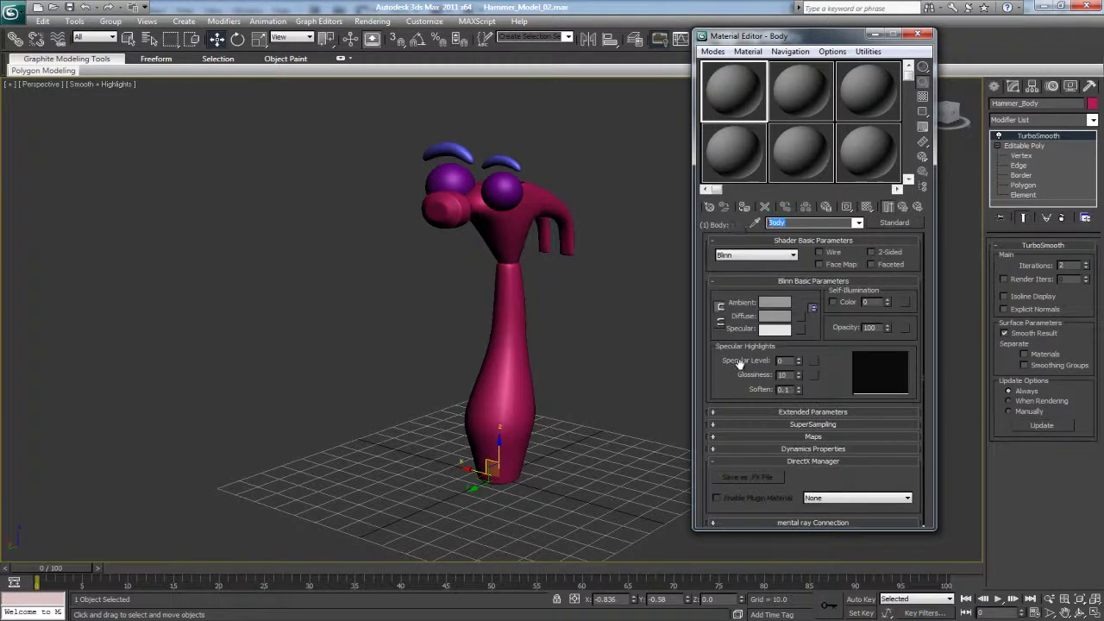
{"action": "left_click", "coordinate": [895, 223]}
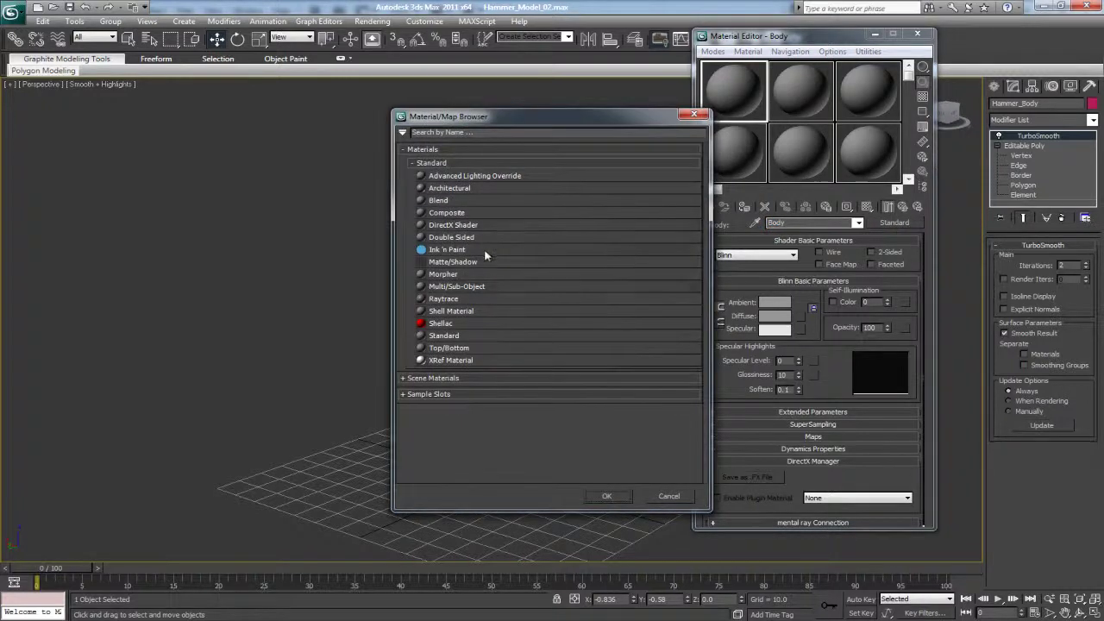
{"action": "left_click", "coordinate": [606, 496]}
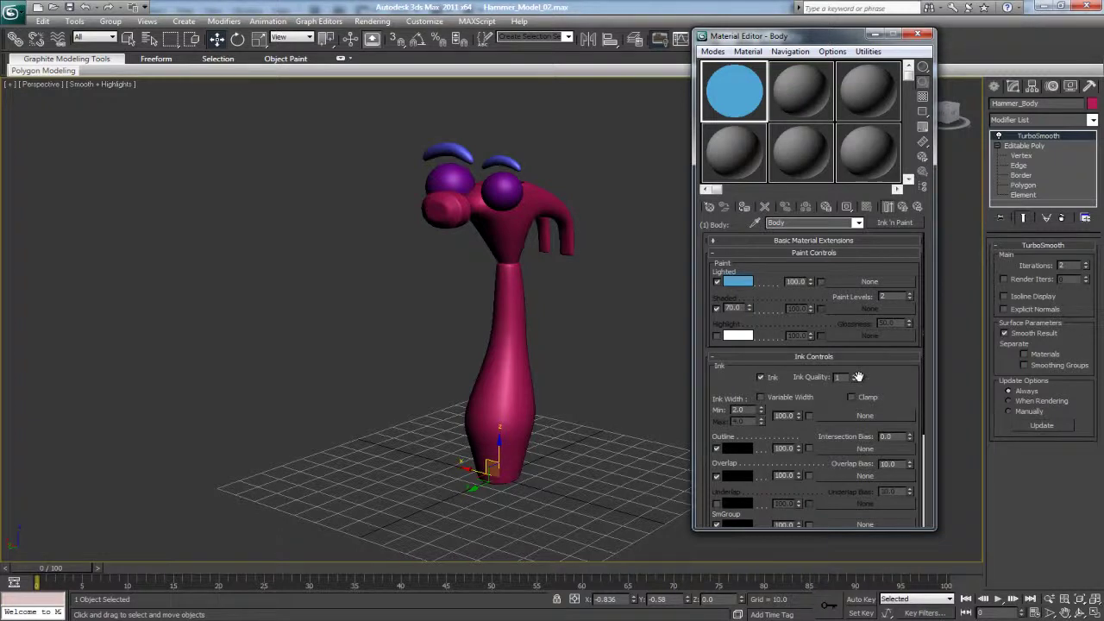
- Set the Body sub-material's lighted paint colour to a saturated bright orange and enable its highlight
{"action": "left_click", "coordinate": [740, 284]}
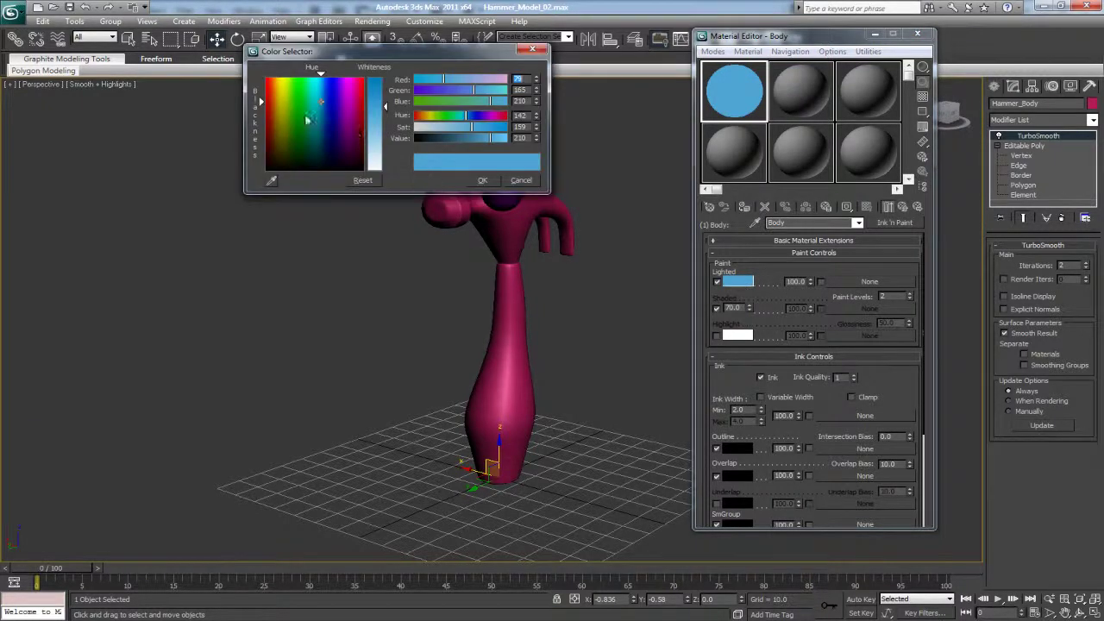
{"action": "left_click", "coordinate": [277, 90]}
{"action": "left_click_drag", "start_coordinate": [373, 102], "coordinate": [374, 78]}
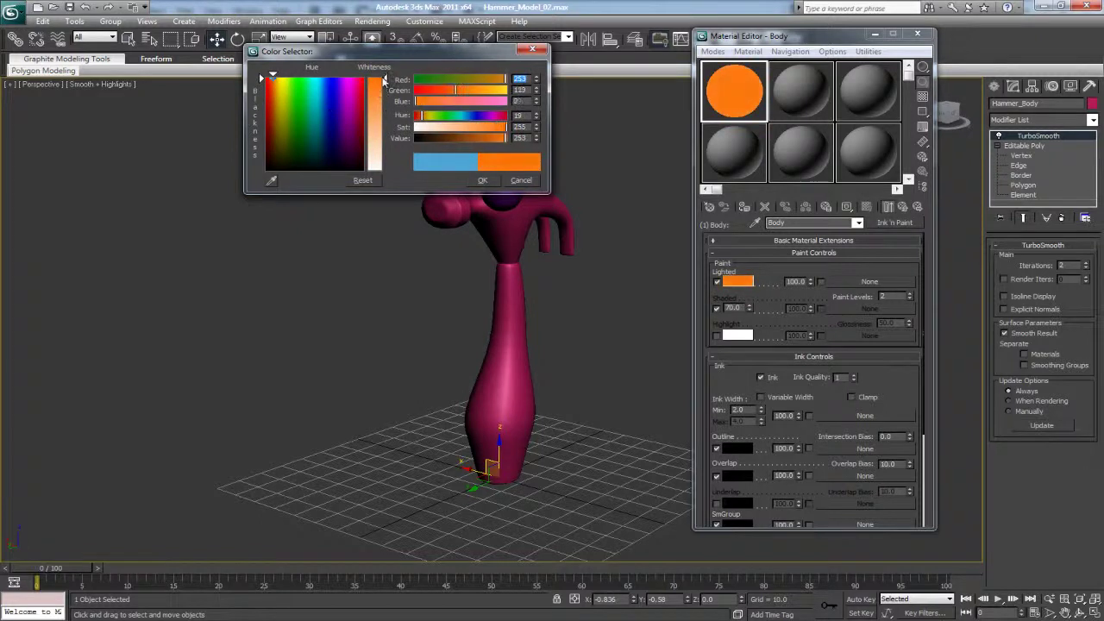
{"action": "left_click", "coordinate": [482, 180]}
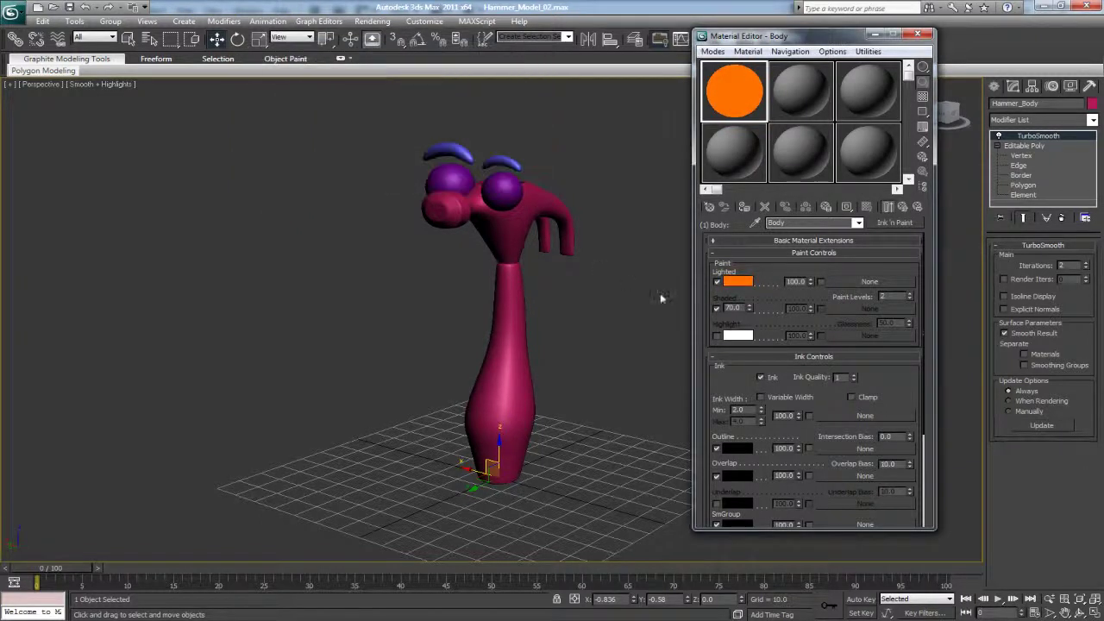
{"action": "left_click", "coordinate": [716, 336]}
- Set the ink quality to 3 and colour the outline ink a darker shade of orange sampled from the lighted colour
{"action": "double_click", "coordinate": [843, 377]}
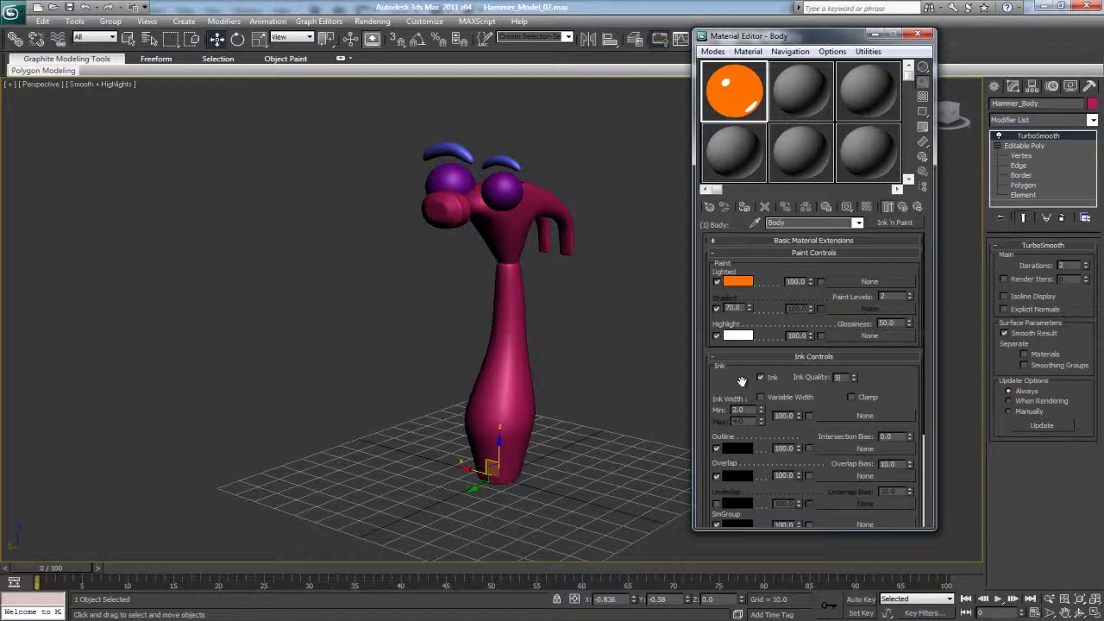
{"action": "scroll", "coordinate": [897, 379], "scroll_direction": "down", "scroll_amount": 5}
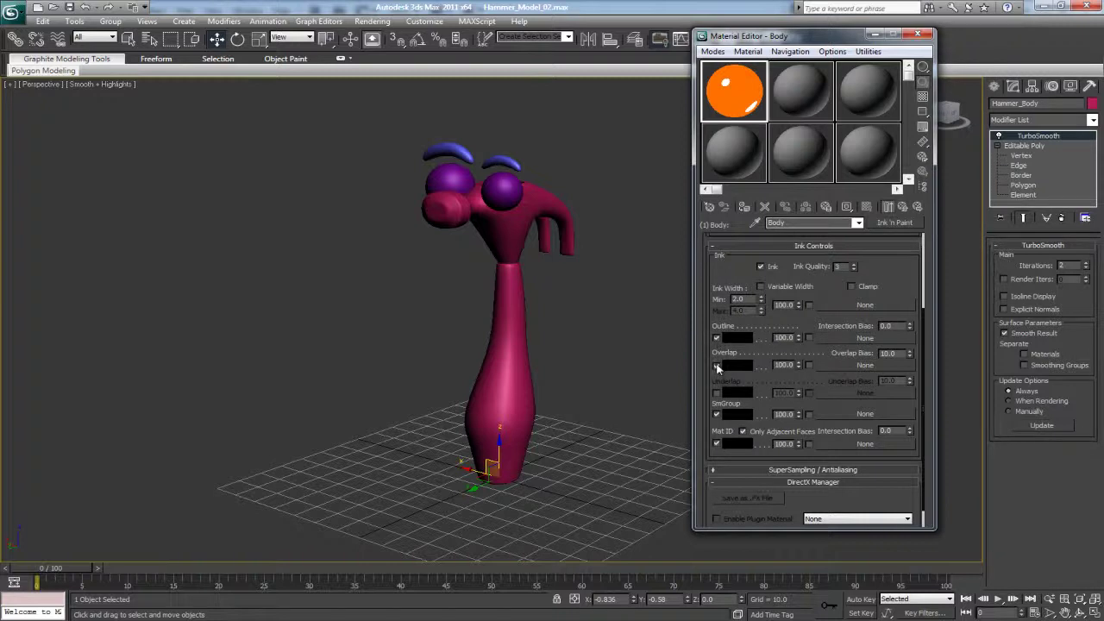
{"action": "left_click", "coordinate": [732, 339]}
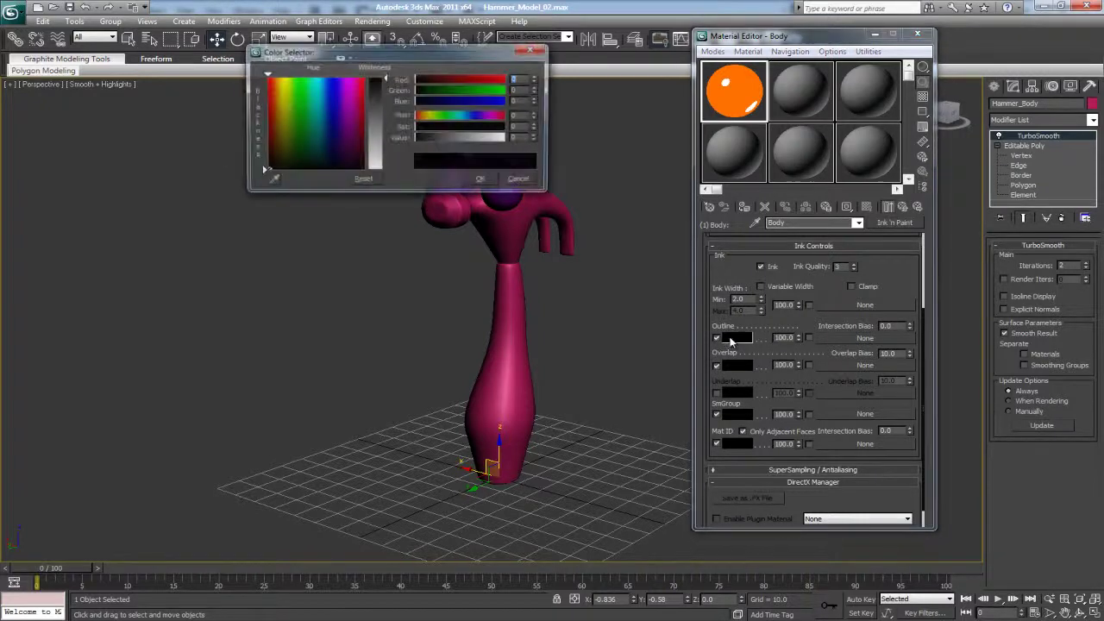
{"action": "scroll", "coordinate": [925, 332], "scroll_direction": "up", "scroll_amount": 3}
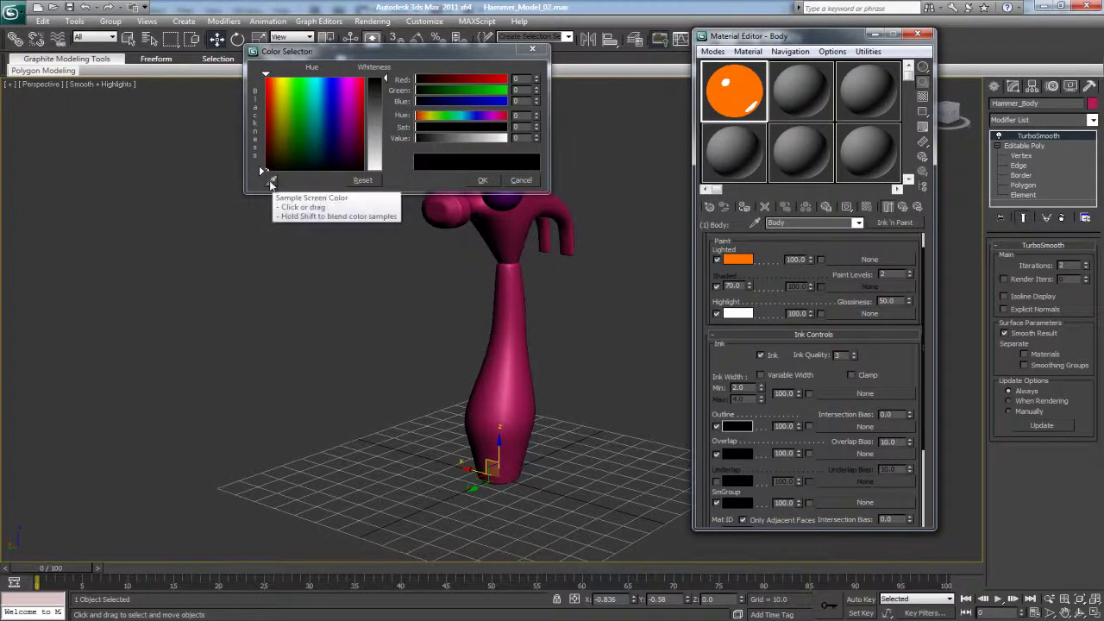
{"action": "left_click", "coordinate": [270, 181]}
{"action": "left_click", "coordinate": [725, 256]}
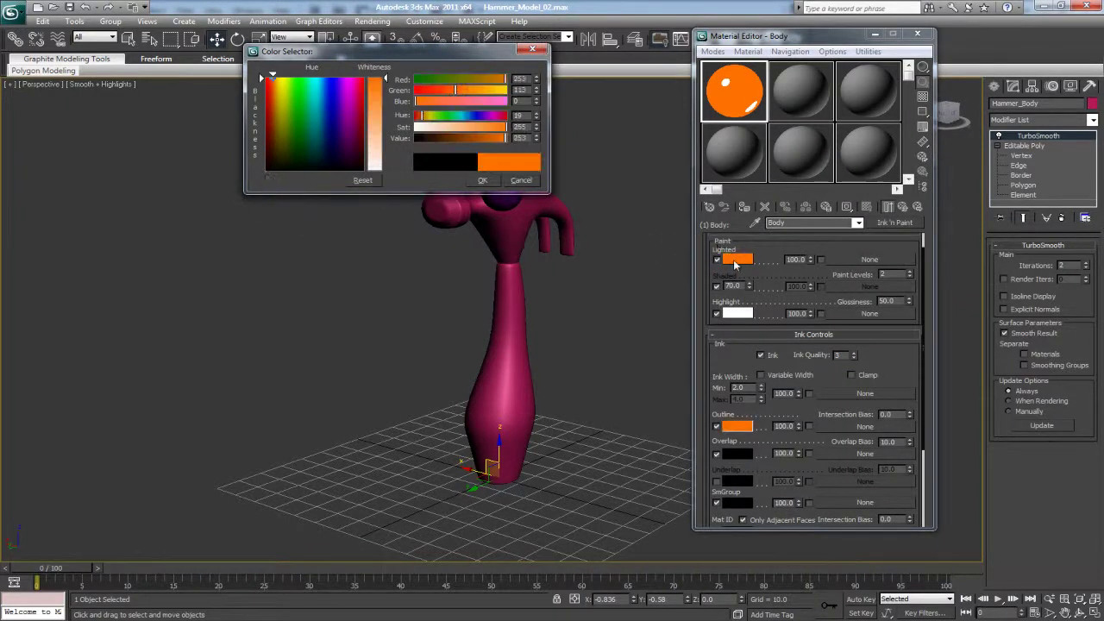
{"action": "left_click_drag", "start_coordinate": [505, 141], "coordinate": [465, 144]}
{"action": "left_click", "coordinate": [484, 180]}
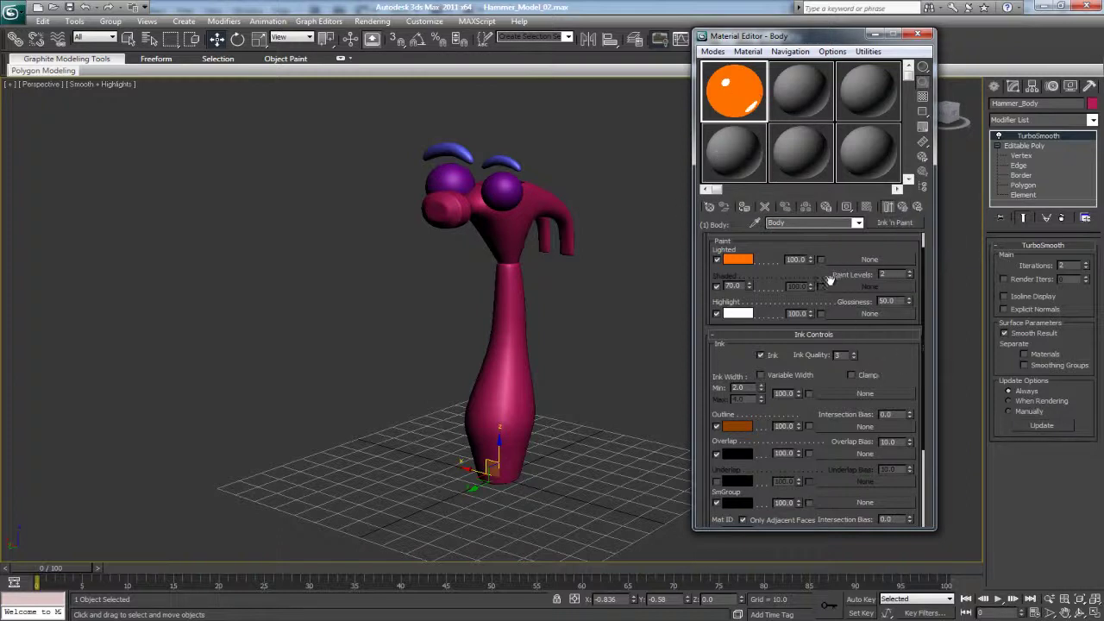
- Set the Body sub-material's paint levels to 3 and return to the parent Multi/Sub-Object material
{"action": "double_click", "coordinate": [890, 274]}
{"action": "type", "text": "3"}
{"action": "left_click", "coordinate": [887, 274]}
{"action": "left_click", "coordinate": [903, 208]}
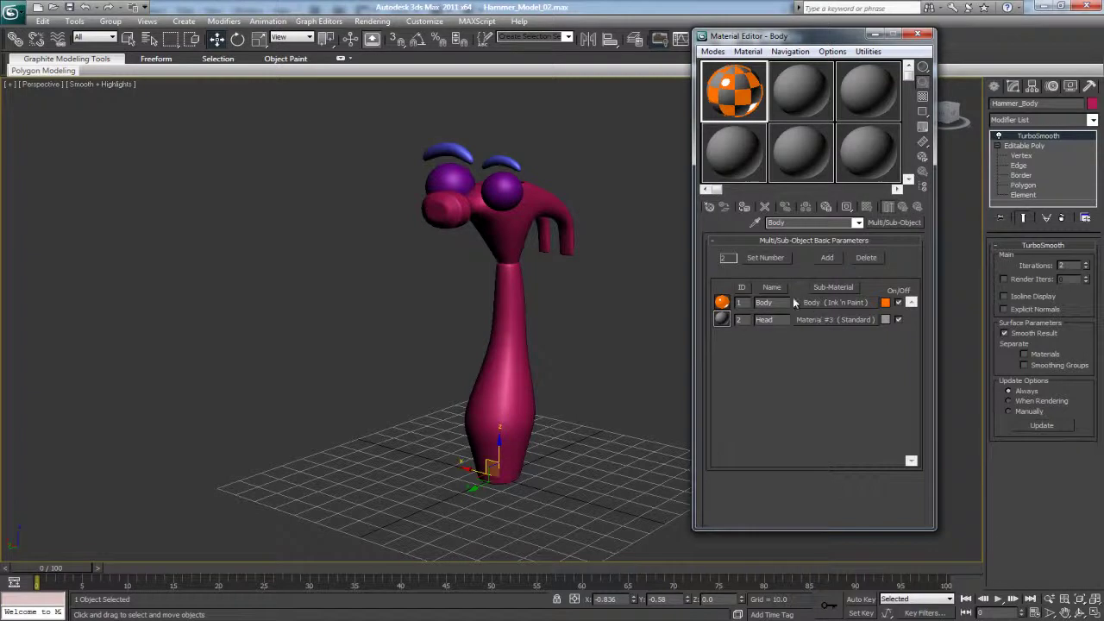
- Open the second sub-material, name it Head and change its type to Ink 'n Paint
{"action": "left_click", "coordinate": [827, 319]}
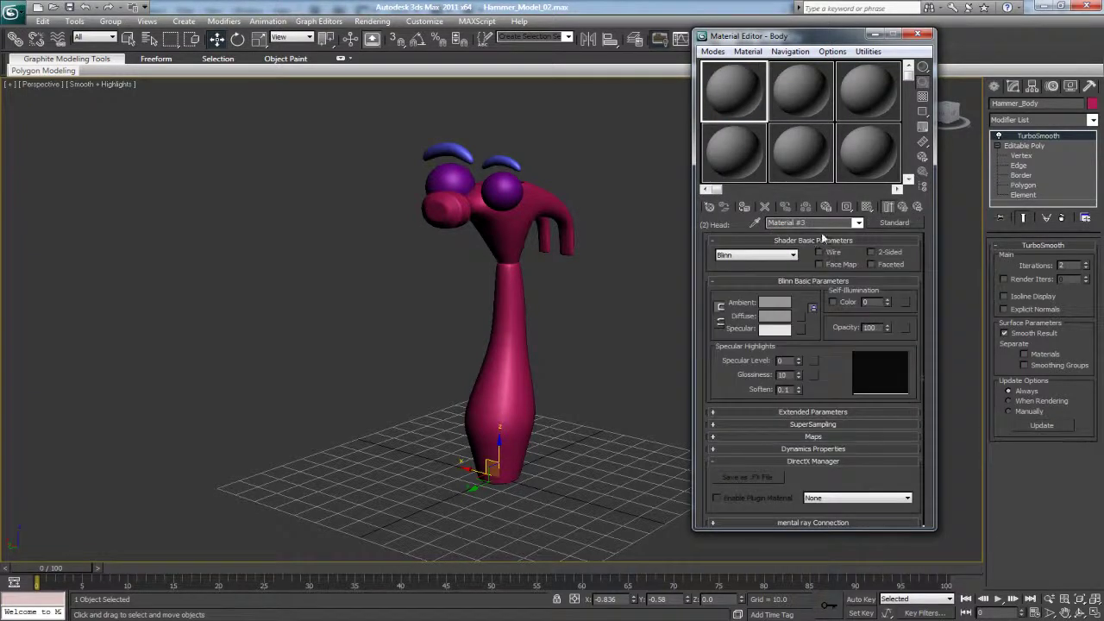
{"action": "type", "text": "Head"}
{"action": "left_click", "coordinate": [894, 224]}
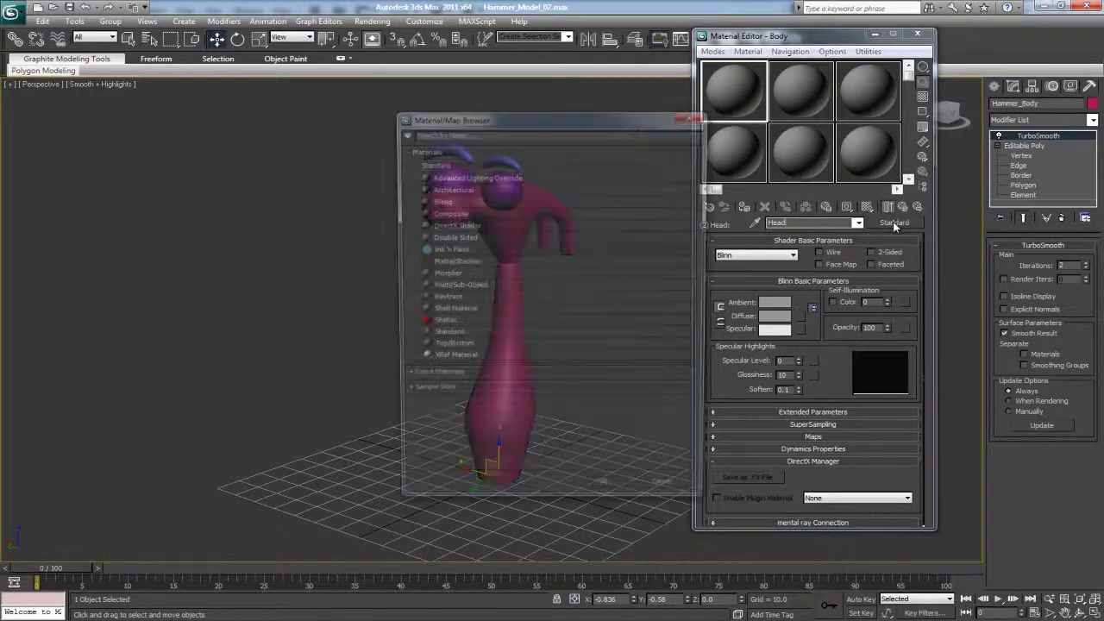
{"action": "double_click", "coordinate": [461, 250]}
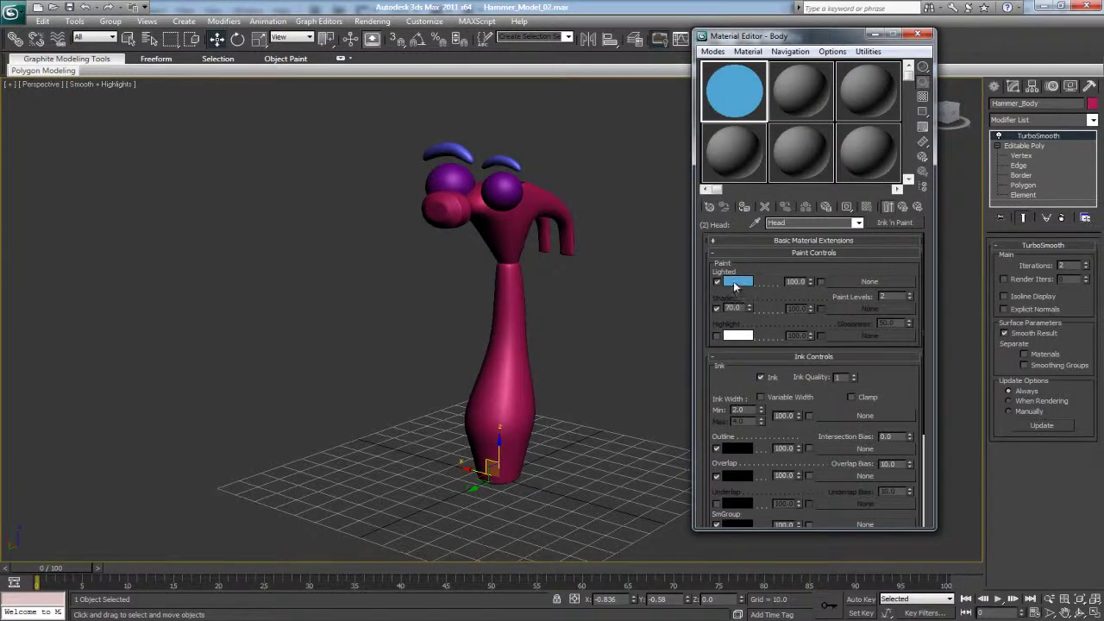
- Give the Head sub-material a light grey lighted colour, 3 paint levels, an enabled highlight and an ink quality of 3
{"action": "left_click", "coordinate": [735, 284]}
{"action": "left_click_drag", "start_coordinate": [335, 151], "coordinate": [263, 171]}
{"action": "left_click_drag", "start_coordinate": [380, 127], "coordinate": [375, 143]}
{"action": "left_click", "coordinate": [482, 180]}
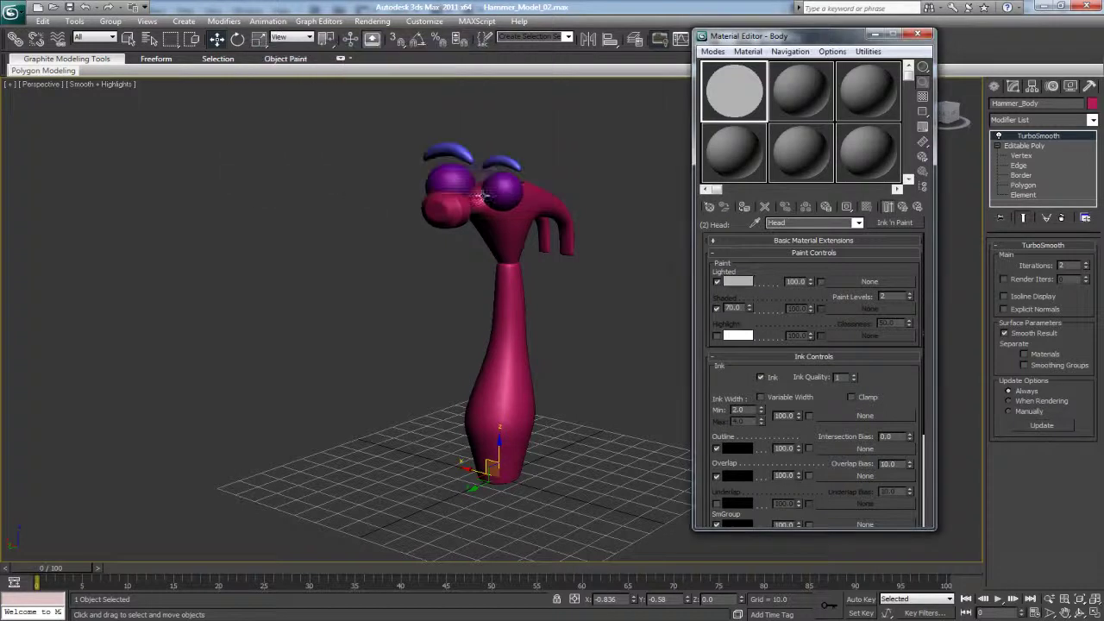
{"action": "key", "text": "Return"}
{"action": "left_click", "coordinate": [716, 336]}
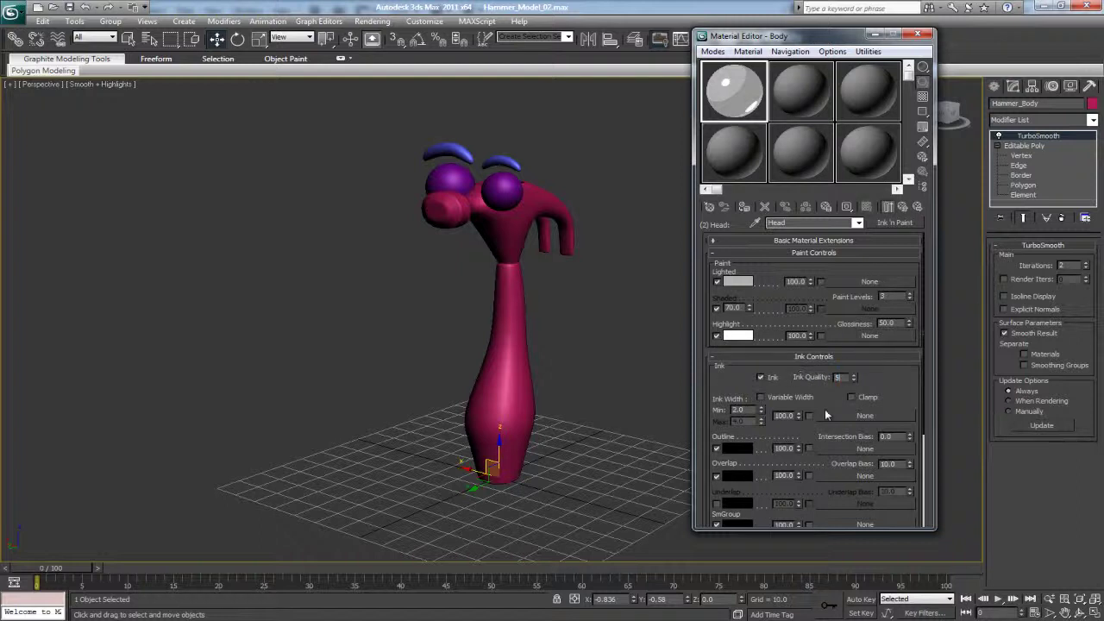
- Colour Head's outline ink a darker grey sampled from its lighted colour, and return to the parent material
{"action": "left_click", "coordinate": [736, 449]}
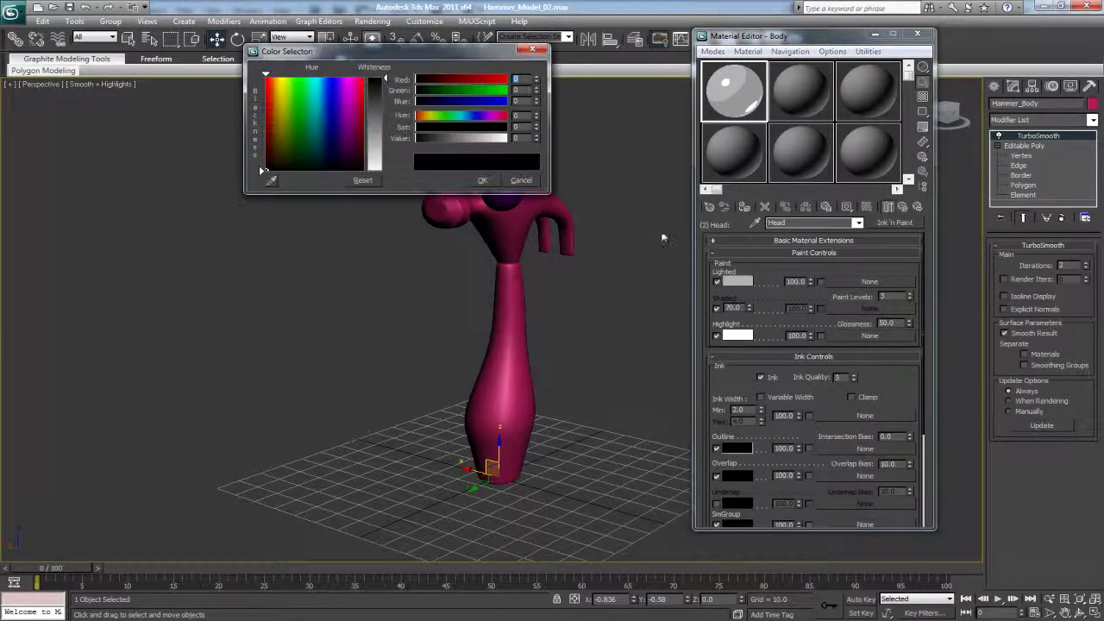
{"action": "left_click", "coordinate": [271, 181]}
{"action": "left_click", "coordinate": [738, 281]}
{"action": "left_click_drag", "start_coordinate": [385, 143], "coordinate": [381, 100]}
{"action": "left_click", "coordinate": [482, 180]}
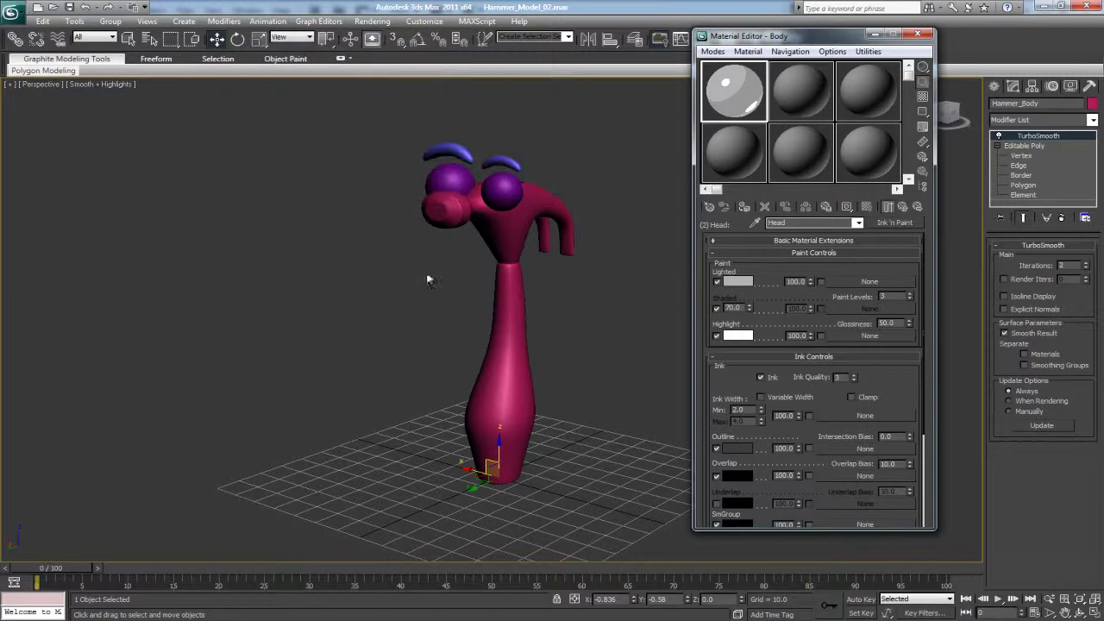
{"action": "left_click", "coordinate": [900, 208]}
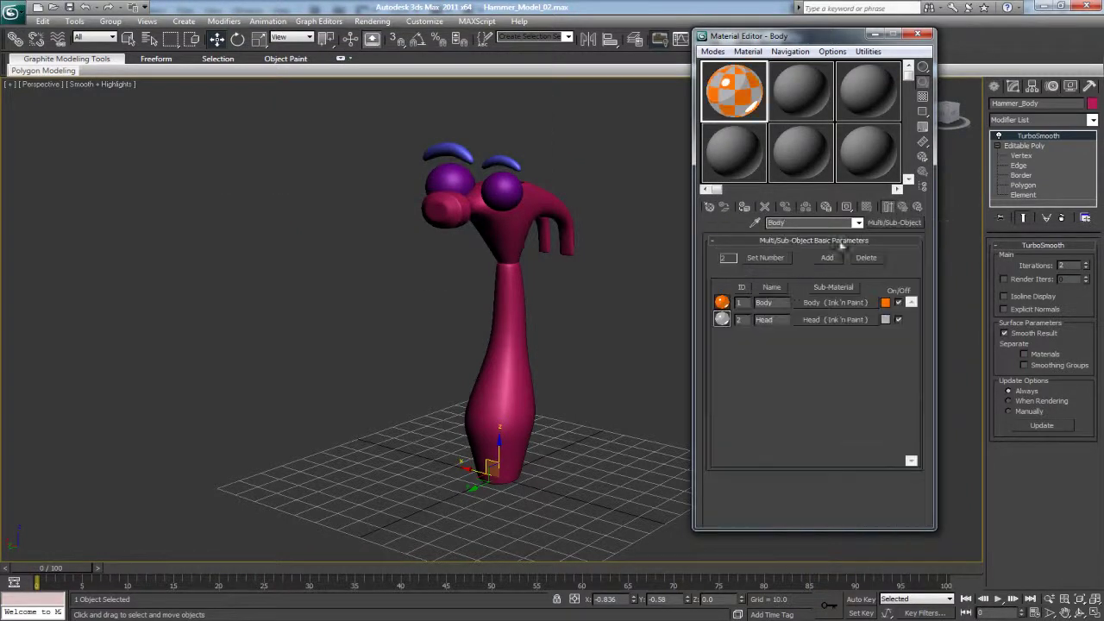
- Apply the Multi/Sub-Object material to the hammer body and display edged faces in the perspective view
{"action": "left_click_drag", "start_coordinate": [743, 116], "coordinate": [513, 318]}
{"action": "middle_click_drag", "start_coordinate": [505, 371], "coordinate": [457, 366], "text": "alt"}
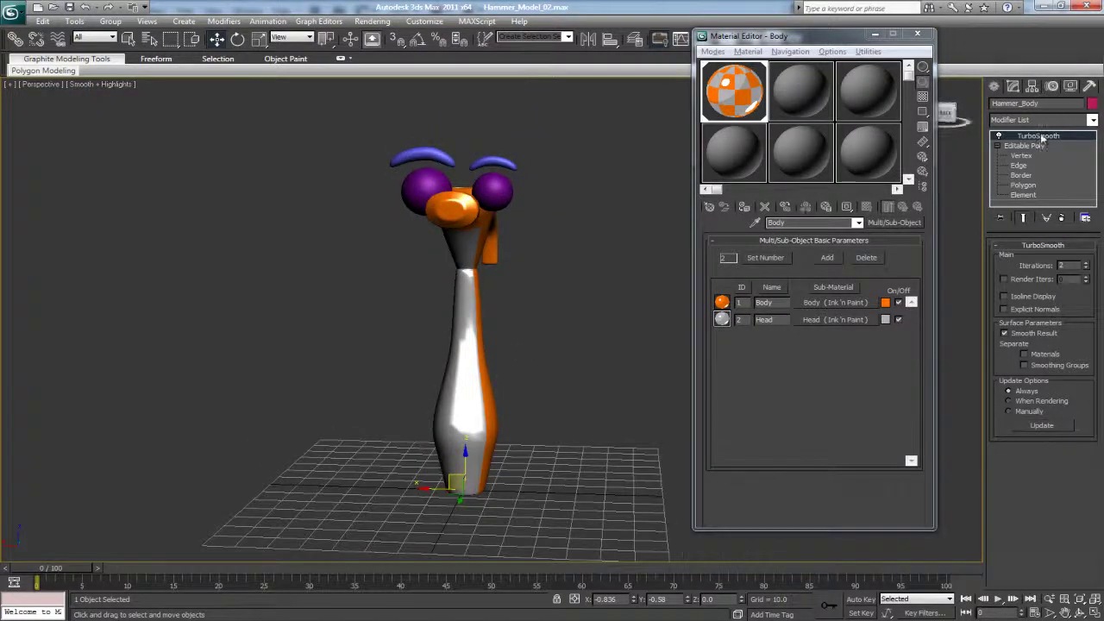
{"action": "key", "text": "F4"}
{"action": "middle_click_drag", "start_coordinate": [515, 305], "coordinate": [444, 298], "text": "alt"}
{"action": "left_click", "coordinate": [577, 323]}
{"action": "left_click", "coordinate": [520, 305]}
{"action": "left_click", "coordinate": [561, 318]}
{"action": "left_click", "coordinate": [530, 312]}
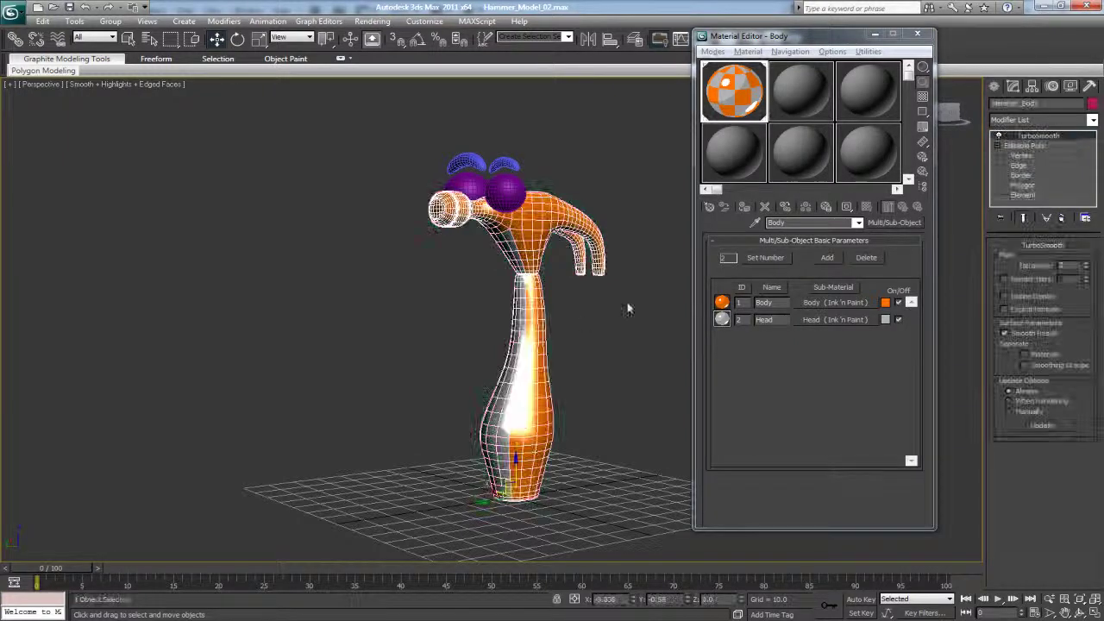
- Add an Edit Poly modifier above TurboSmooth on the hammer body
{"action": "left_click", "coordinate": [1092, 120]}
{"action": "left_click_drag", "start_coordinate": [1093, 146], "coordinate": [1090, 241]}
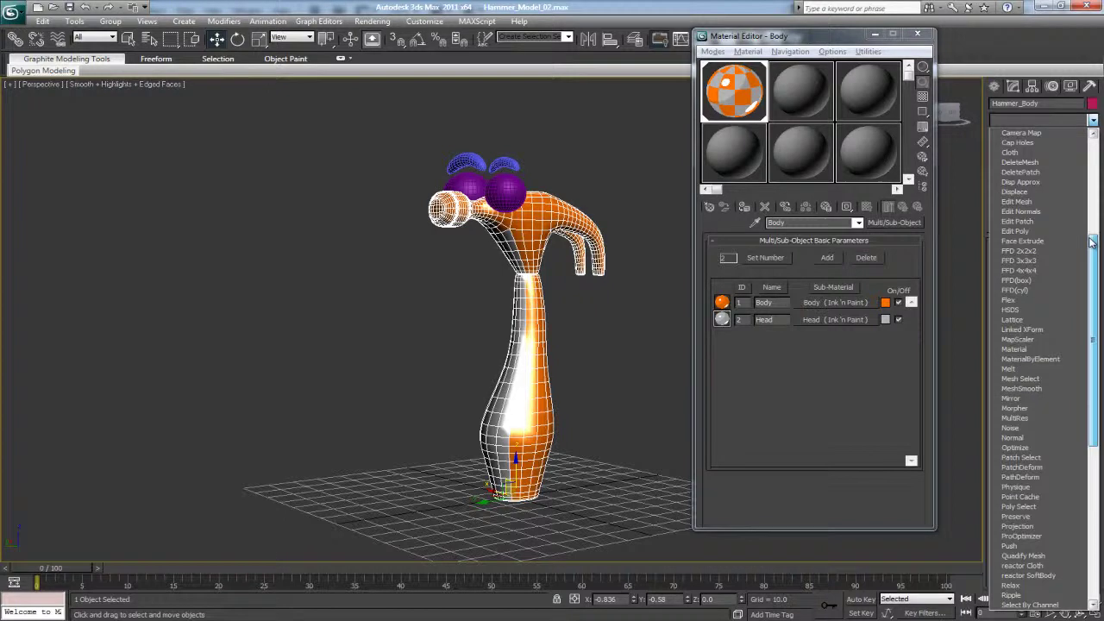
{"action": "left_click", "coordinate": [1018, 233]}
{"action": "left_click", "coordinate": [1009, 137]}
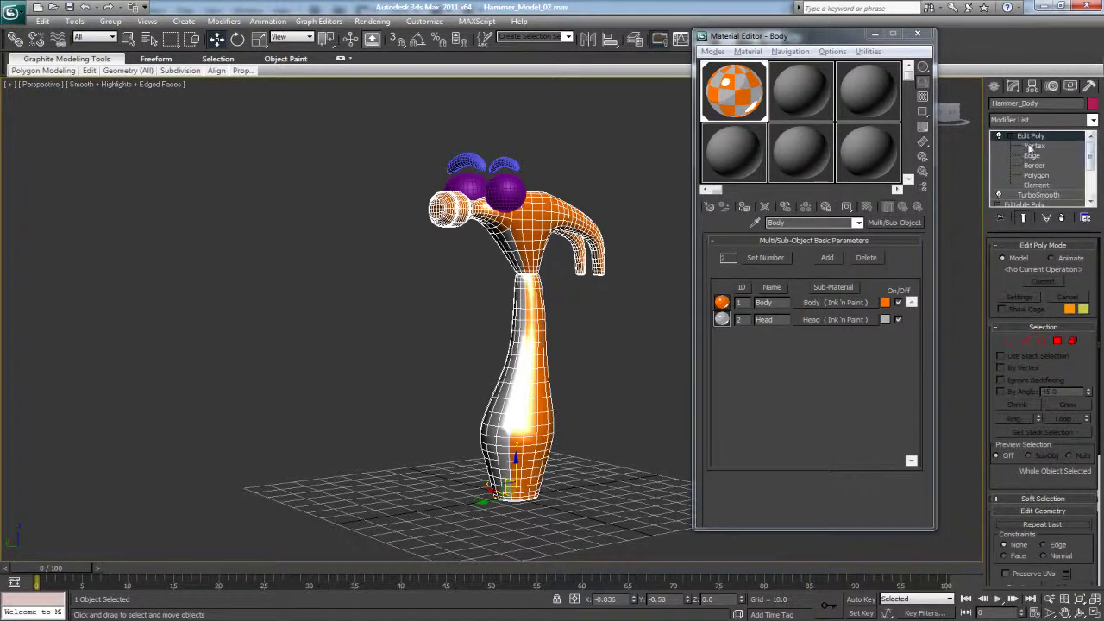
{"action": "left_click", "coordinate": [1011, 136]}
- Examine the unsmoothed Editable Poly mesh around the neck crease where the hammer's handle meets the head
{"action": "left_click", "coordinate": [1024, 155]}
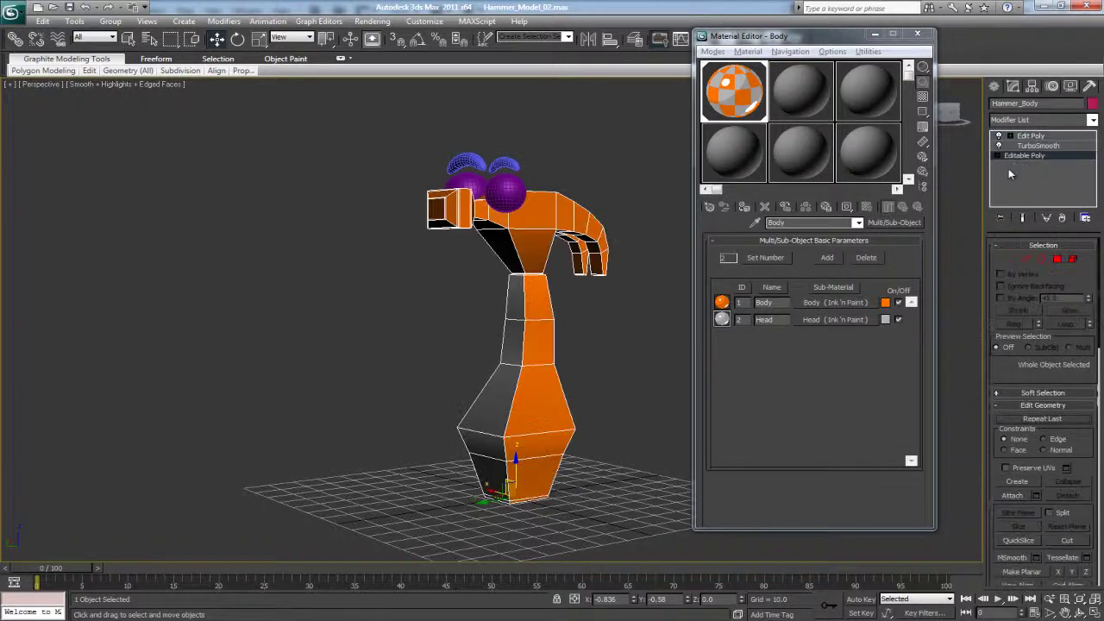
{"action": "middle_click_drag", "start_coordinate": [412, 355], "coordinate": [395, 324]}
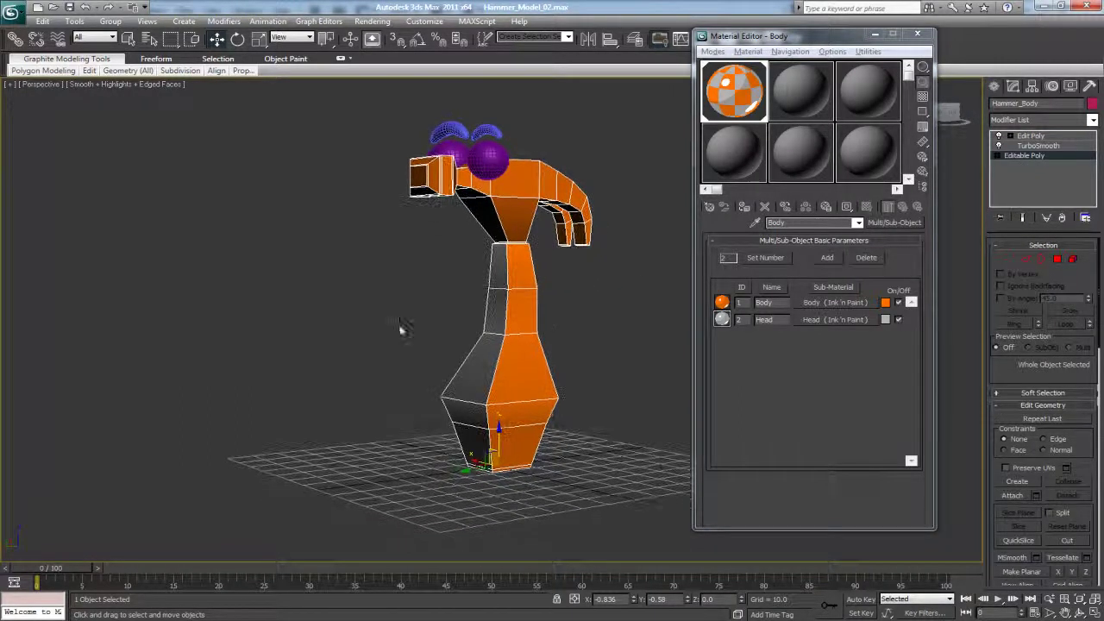
{"action": "middle_click_drag", "start_coordinate": [573, 374], "coordinate": [544, 414]}
{"action": "scroll", "coordinate": [523, 370], "scroll_direction": "up", "scroll_amount": 3}
{"action": "middle_click_drag", "start_coordinate": [423, 346], "coordinate": [449, 303]}
{"action": "scroll", "coordinate": [449, 303], "scroll_direction": "down", "scroll_amount": 2}
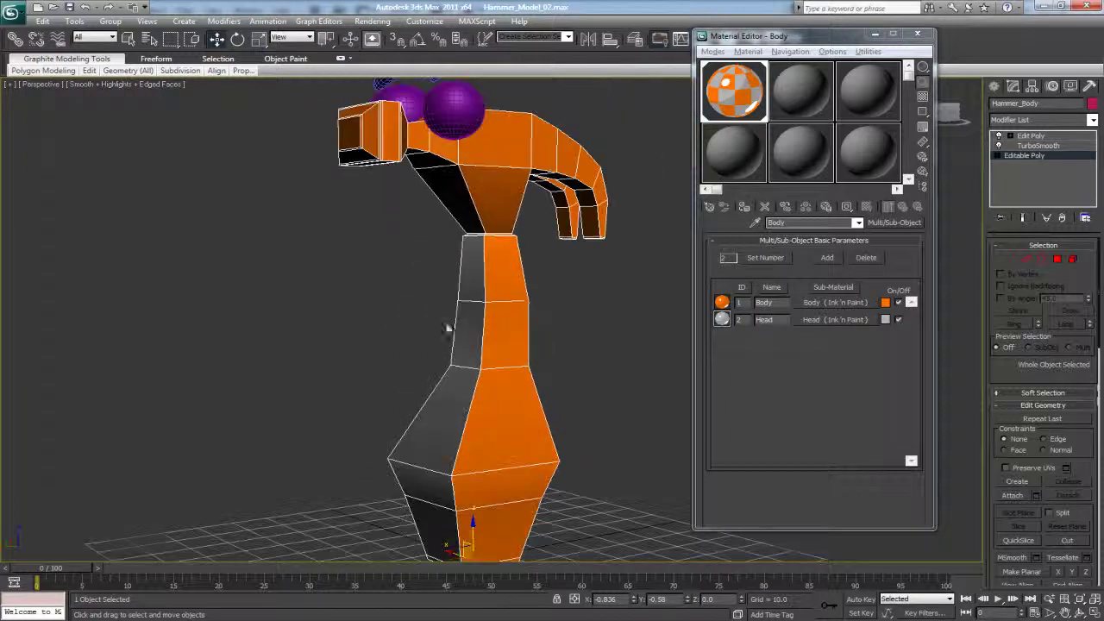
{"action": "scroll", "coordinate": [509, 414], "scroll_direction": "up", "scroll_amount": 6}
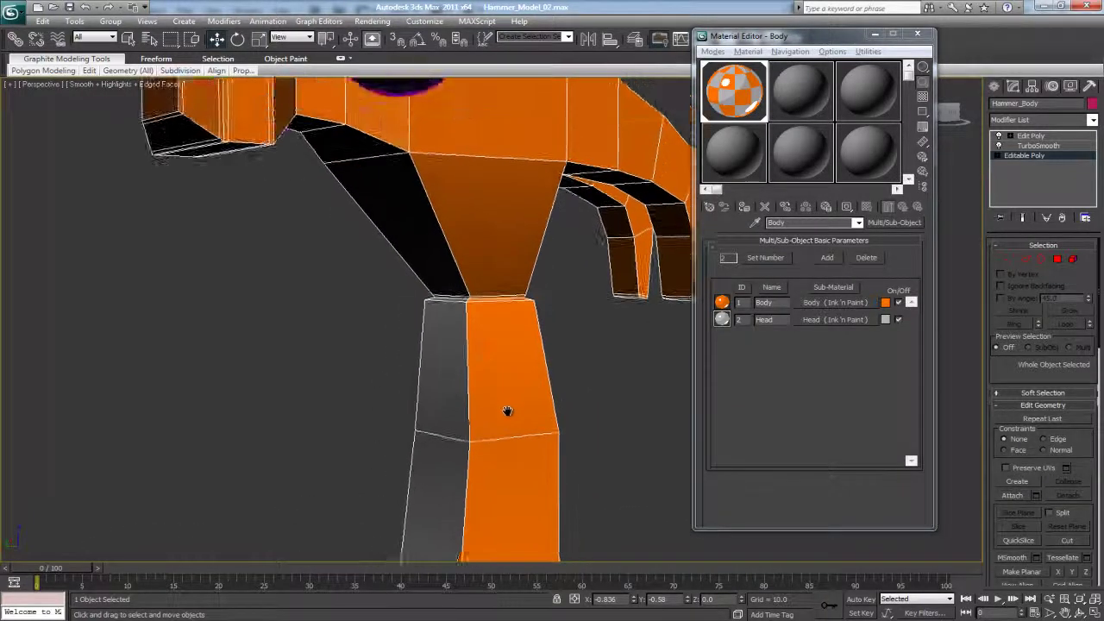
{"action": "middle_click_drag", "start_coordinate": [488, 351], "coordinate": [441, 374], "text": "alt"}
{"action": "middle_click_drag", "start_coordinate": [518, 308], "coordinate": [198, 312], "text": "alt"}
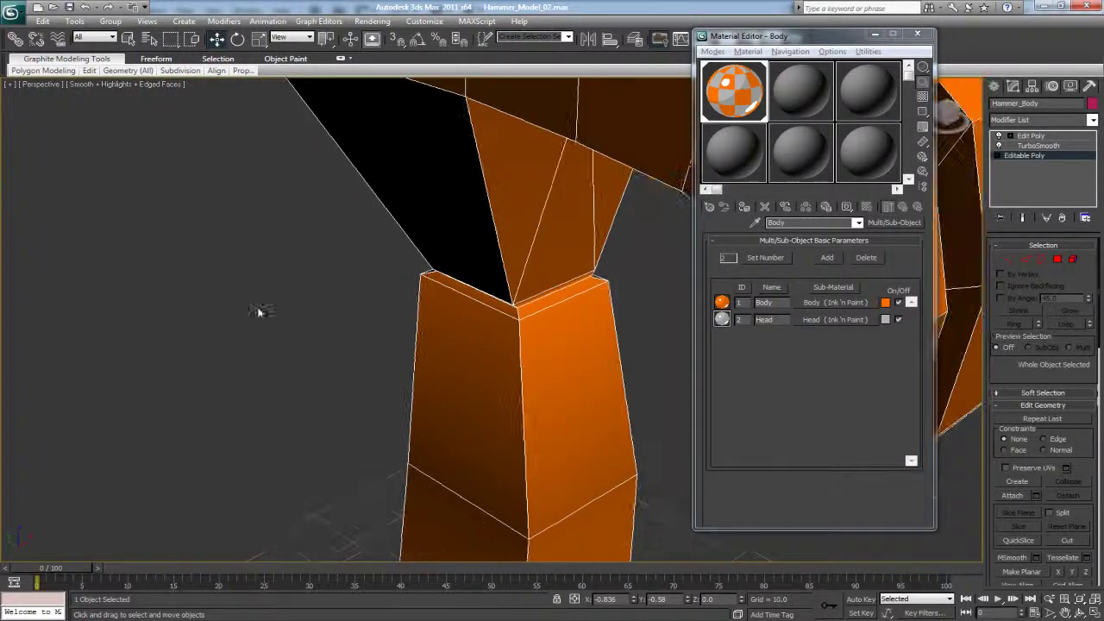
{"action": "middle_click_drag", "start_coordinate": [526, 312], "coordinate": [520, 302], "text": "alt"}
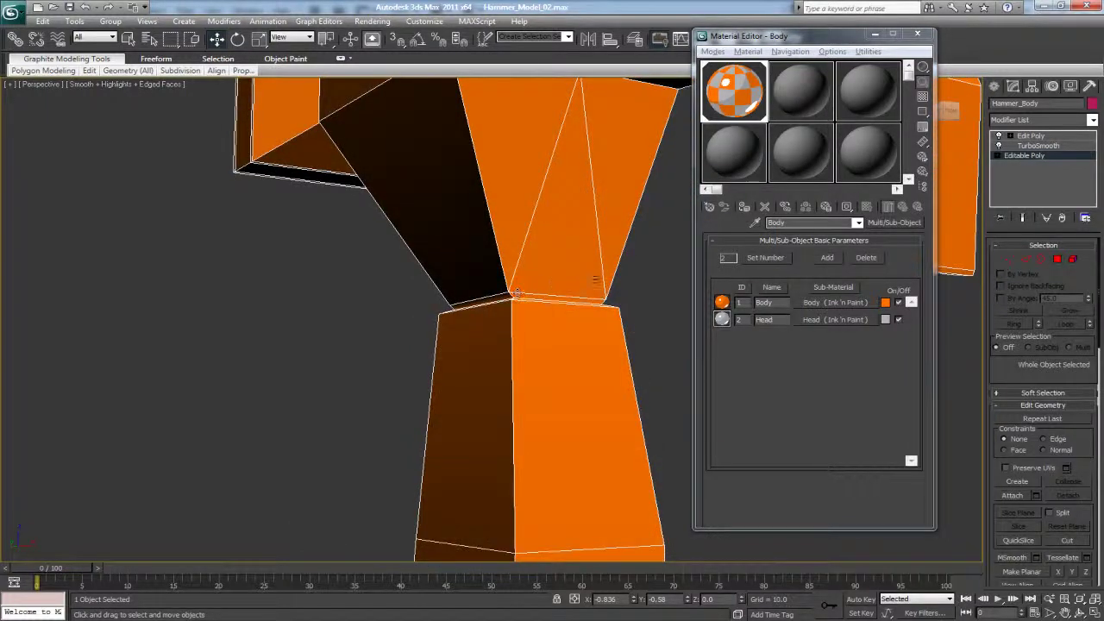
{"action": "middle_click_drag", "start_coordinate": [558, 297], "coordinate": [584, 298], "text": "alt"}
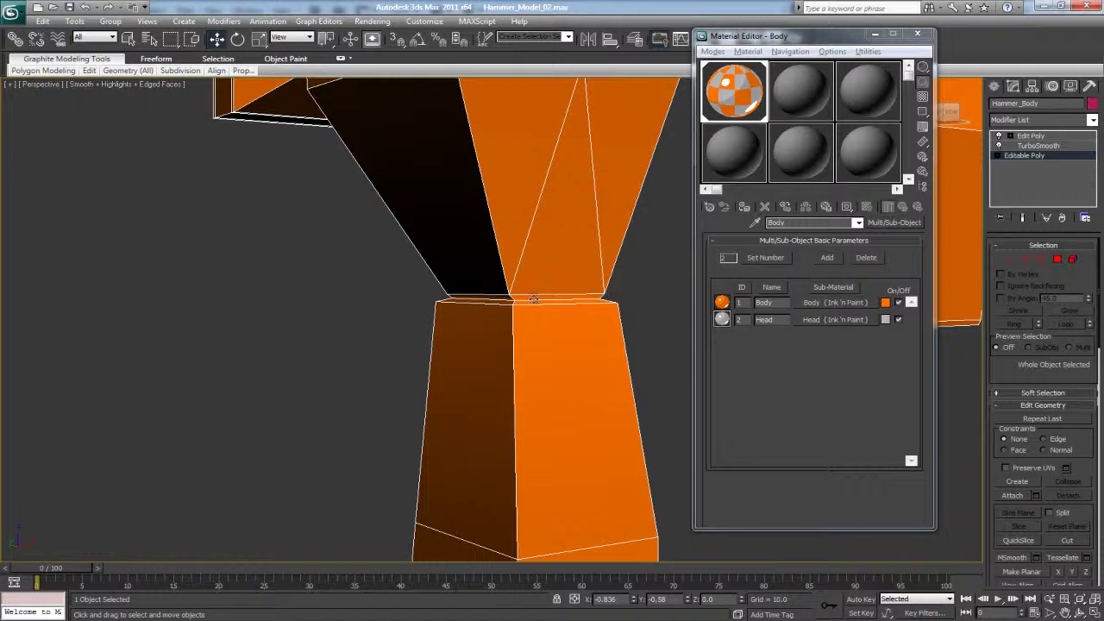
{"action": "middle_click_drag", "start_coordinate": [604, 302], "coordinate": [564, 276]}
{"action": "scroll", "coordinate": [552, 272], "scroll_direction": "down", "scroll_amount": 5}
{"action": "middle_click_drag", "start_coordinate": [494, 322], "coordinate": [553, 287], "text": "alt"}
- Return to the Edit Poly modifier and select the lower handle polygons at polygon level
{"action": "left_click", "coordinate": [1031, 136]}
{"action": "middle_click_drag", "start_coordinate": [508, 363], "coordinate": [683, 255], "text": "alt"}
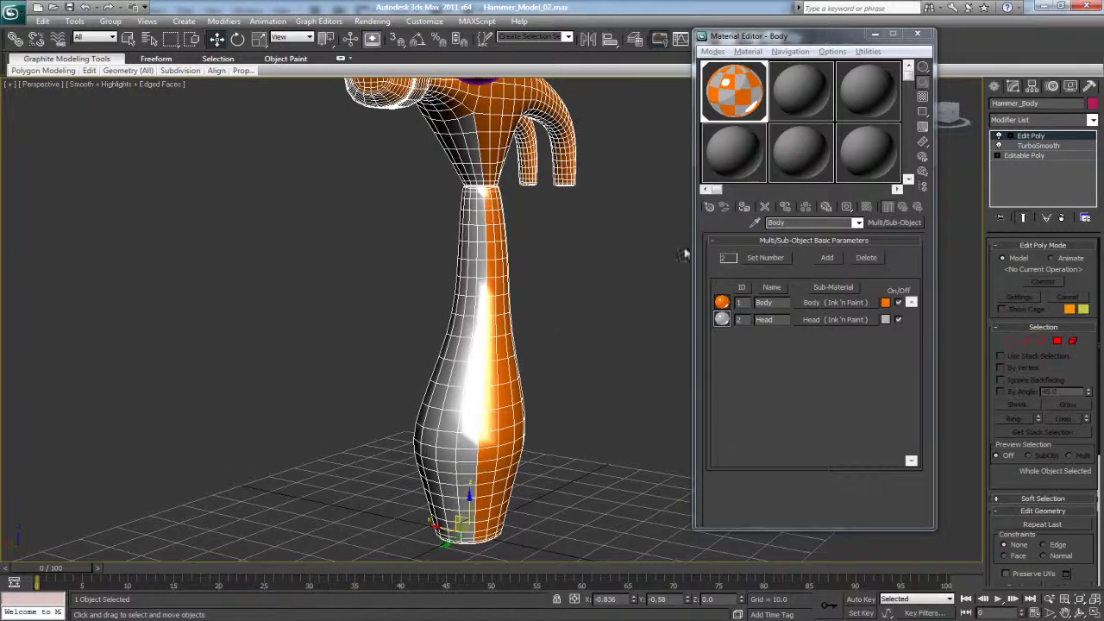
{"action": "left_click", "coordinate": [999, 136]}
{"action": "left_click", "coordinate": [1036, 175]}
{"action": "middle_click_drag", "start_coordinate": [569, 311], "coordinate": [354, 317], "text": "alt"}
{"action": "left_click_drag", "start_coordinate": [354, 317], "coordinate": [615, 522]}
{"action": "middle_click_drag", "start_coordinate": [615, 522], "coordinate": [470, 352], "text": "alt"}
{"action": "middle_click_drag", "start_coordinate": [506, 244], "coordinate": [505, 326]}
{"action": "scroll", "coordinate": [506, 326], "scroll_direction": "up", "scroll_amount": 5}
{"action": "middle_click_drag", "start_coordinate": [561, 121], "coordinate": [570, 335]}
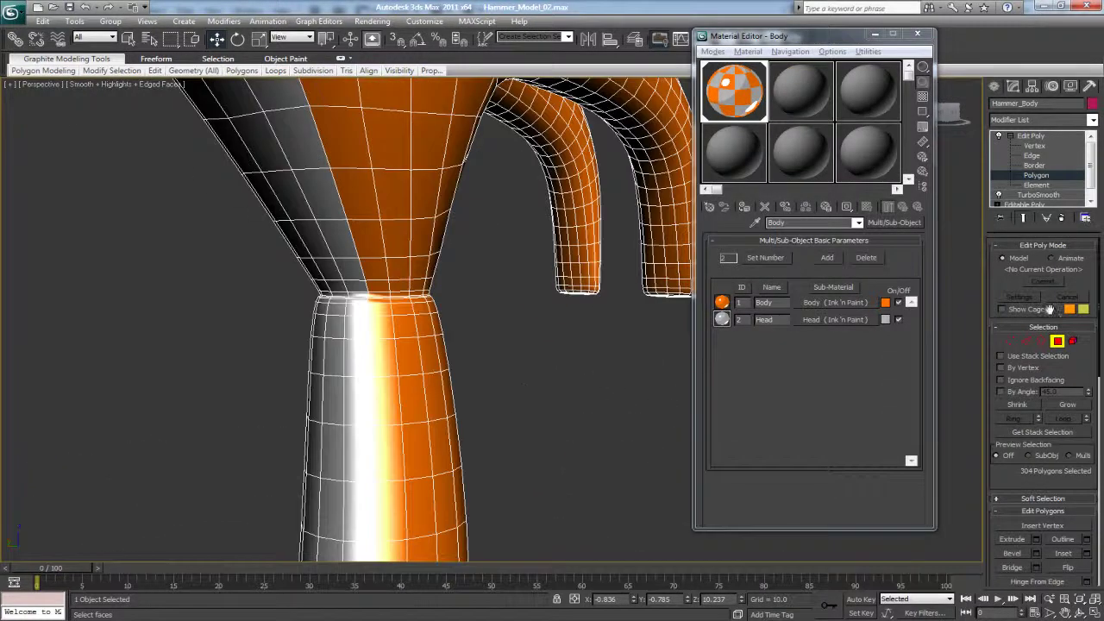
- Grow the handle's polygon selection upward until it reaches the inner crease at the neck
{"action": "left_click", "coordinate": [1062, 405]}
{"action": "left_click", "coordinate": [1063, 406]}
{"action": "left_click", "coordinate": [1063, 405]}
{"action": "left_click", "coordinate": [1062, 406]}
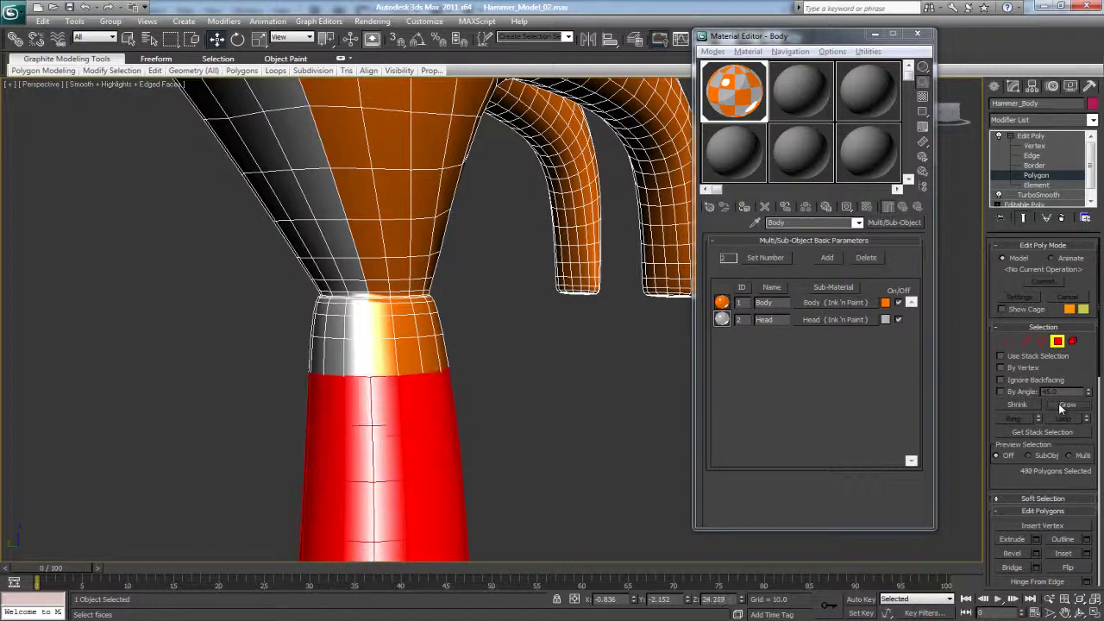
{"action": "left_click", "coordinate": [1063, 406]}
{"action": "left_click", "coordinate": [1063, 406]}
{"action": "left_click", "coordinate": [1062, 405]}
{"action": "scroll", "coordinate": [512, 365], "scroll_direction": "up", "scroll_amount": 5}
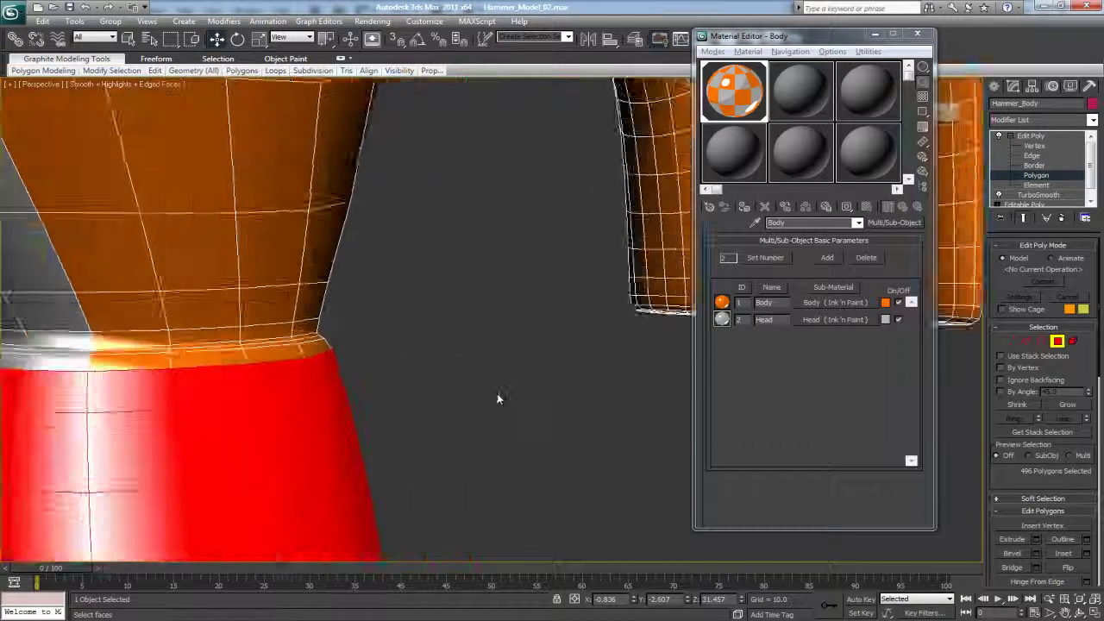
{"action": "scroll", "coordinate": [539, 363], "scroll_direction": "up", "scroll_amount": 4}
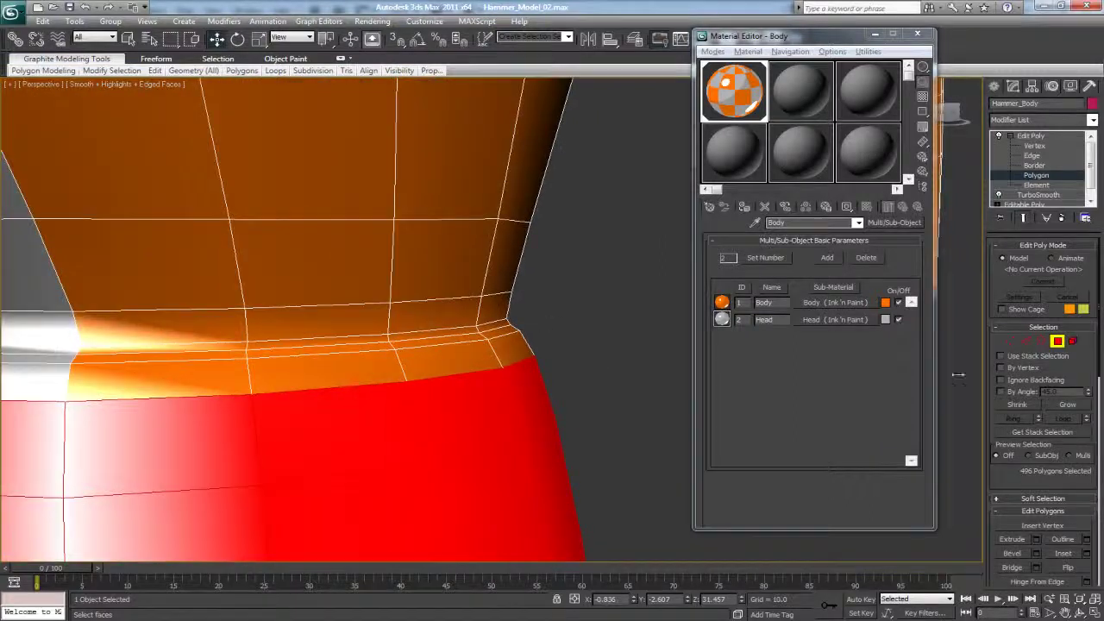
{"action": "left_click", "coordinate": [1062, 405]}
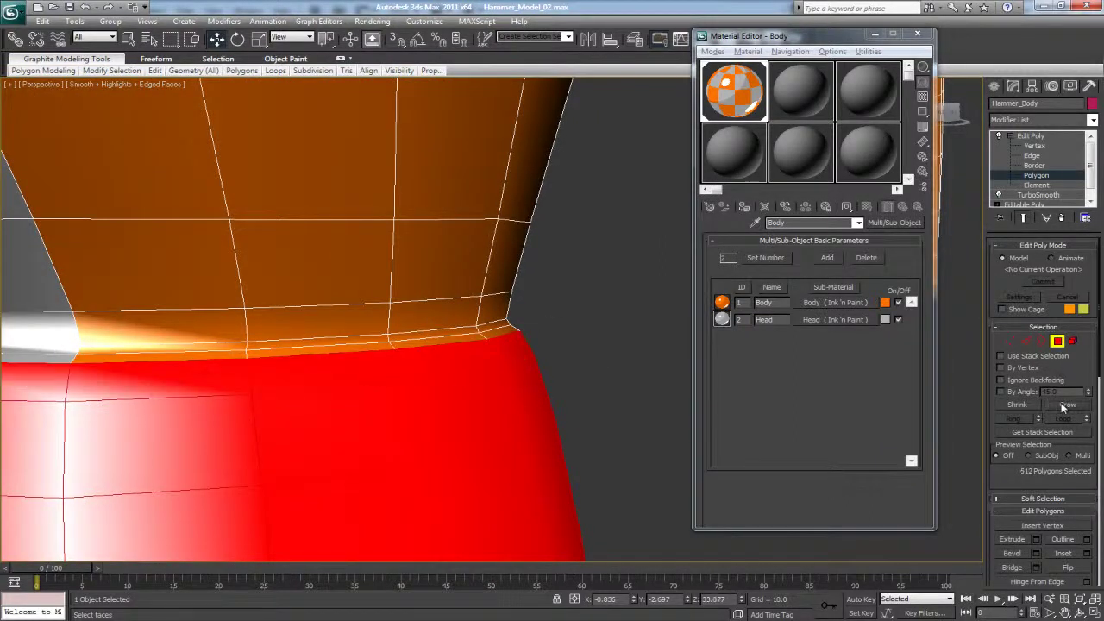
{"action": "left_click", "coordinate": [1063, 405]}
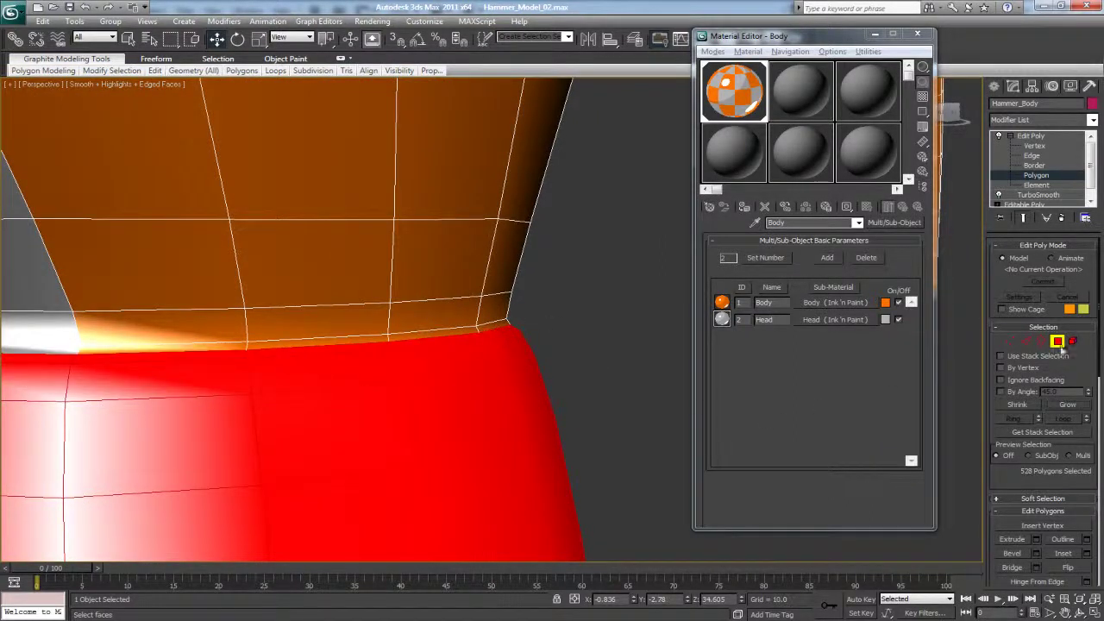
- Assign material ID 1 to the selected handle polygons, clear the selection, and check it by selecting all polygons with ID 1
{"action": "left_click_drag", "start_coordinate": [1095, 350], "coordinate": [1079, 562]}
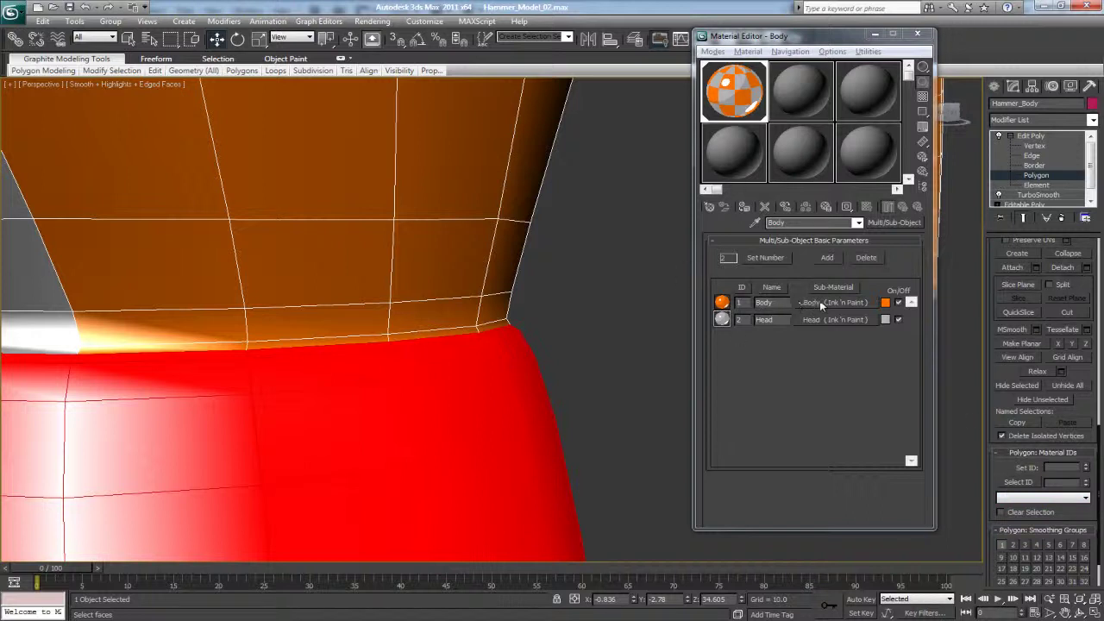
{"action": "left_click", "coordinate": [1054, 467]}
{"action": "key", "text": "Return"}
{"action": "left_click", "coordinate": [565, 338]}
{"action": "scroll", "coordinate": [589, 372], "scroll_direction": "down", "scroll_amount": 3}
{"action": "middle_click_drag", "start_coordinate": [574, 352], "coordinate": [558, 289]}
{"action": "scroll", "coordinate": [557, 337], "scroll_direction": "down", "scroll_amount": 6}
{"action": "scroll", "coordinate": [558, 296], "scroll_direction": "down", "scroll_amount": 5}
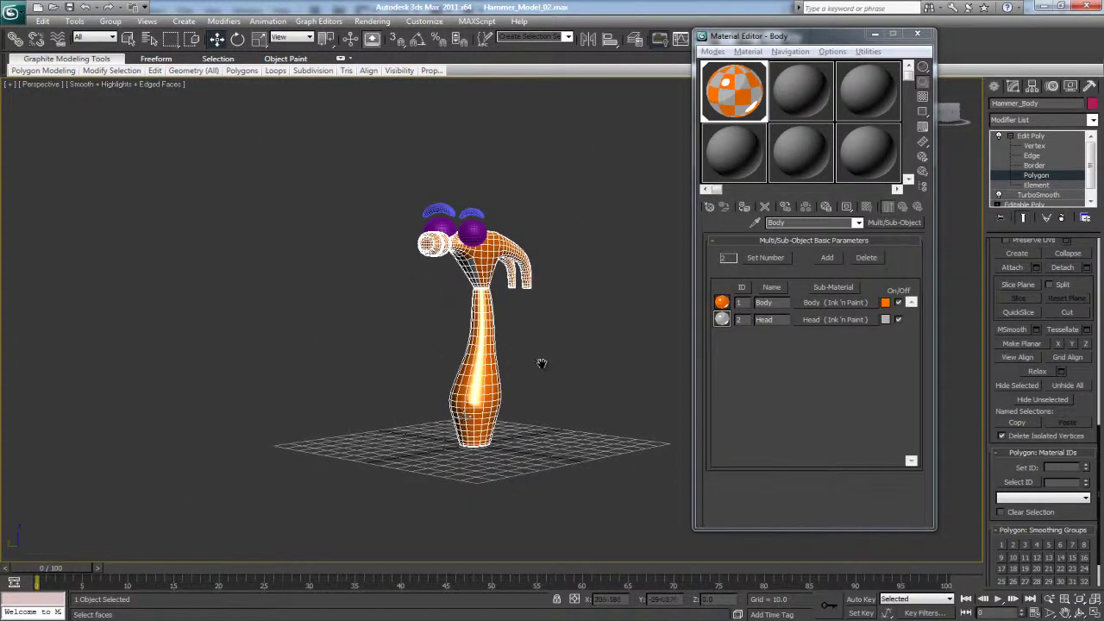
{"action": "scroll", "coordinate": [552, 379], "scroll_direction": "up", "scroll_amount": 3}
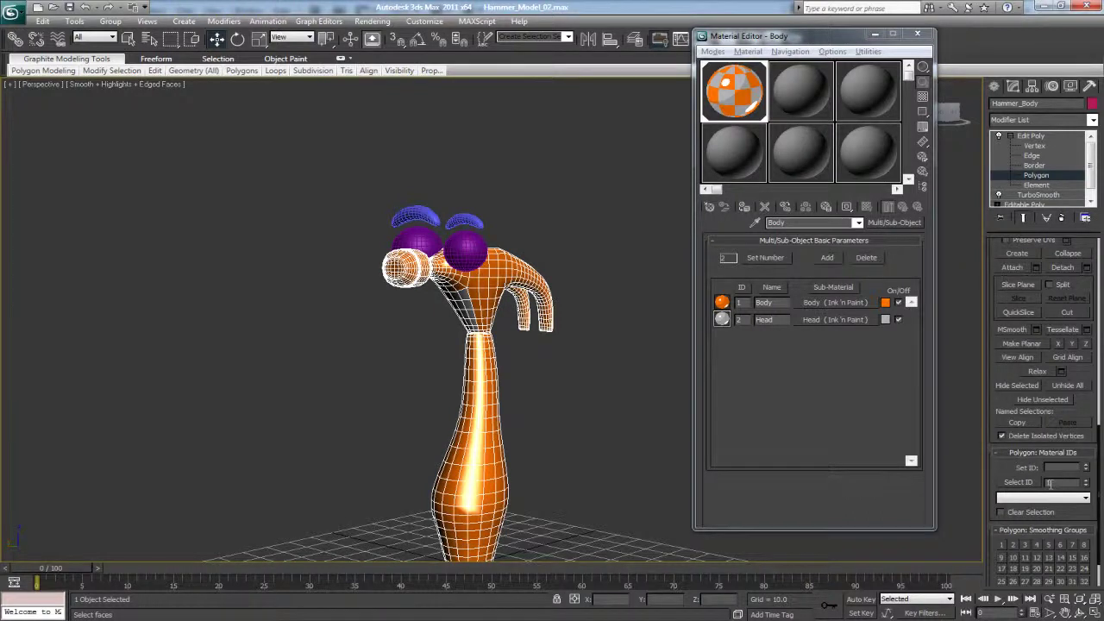
{"action": "left_click", "coordinate": [1018, 482]}
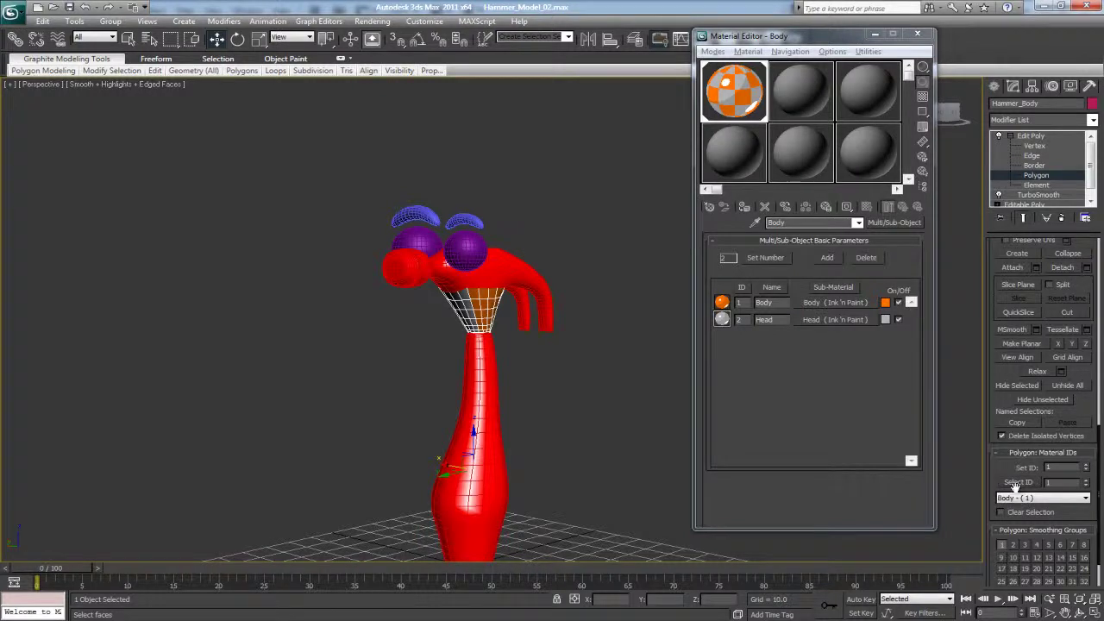
- Select the hammer head polygons from a side view, and remove the polygons around the neck crease from the selection
{"action": "middle_click_drag", "start_coordinate": [530, 313], "coordinate": [483, 362], "text": "alt"}
{"action": "left_click_drag", "start_coordinate": [289, 182], "coordinate": [579, 318]}
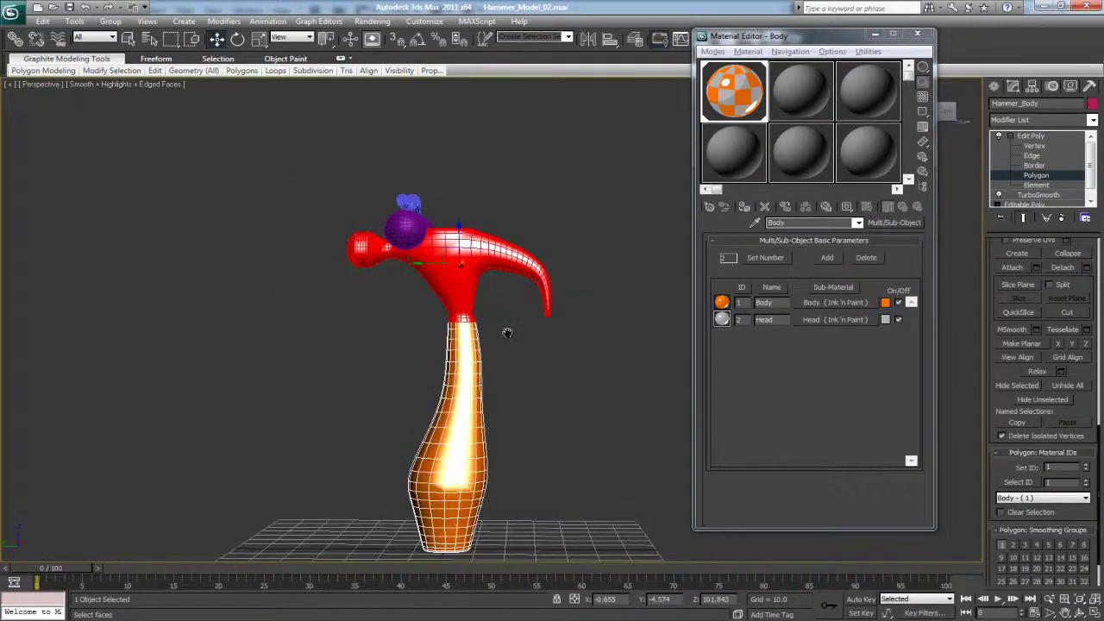
{"action": "scroll", "coordinate": [483, 324], "scroll_direction": "up", "scroll_amount": 6}
{"action": "left_click_drag", "start_coordinate": [552, 394], "coordinate": [350, 288]}
{"action": "mouse_move", "coordinate": [350, 288]}
{"action": "middle_mouse_down", "text": "alt"}
{"action": "mouse_move", "coordinate": [310, 303]}
{"action": "mouse_move", "coordinate": [308, 322]}
{"action": "mouse_move", "coordinate": [339, 310]}
{"action": "mouse_move", "coordinate": [338, 290]}
{"action": "middle_mouse_up", "text": "alt"}
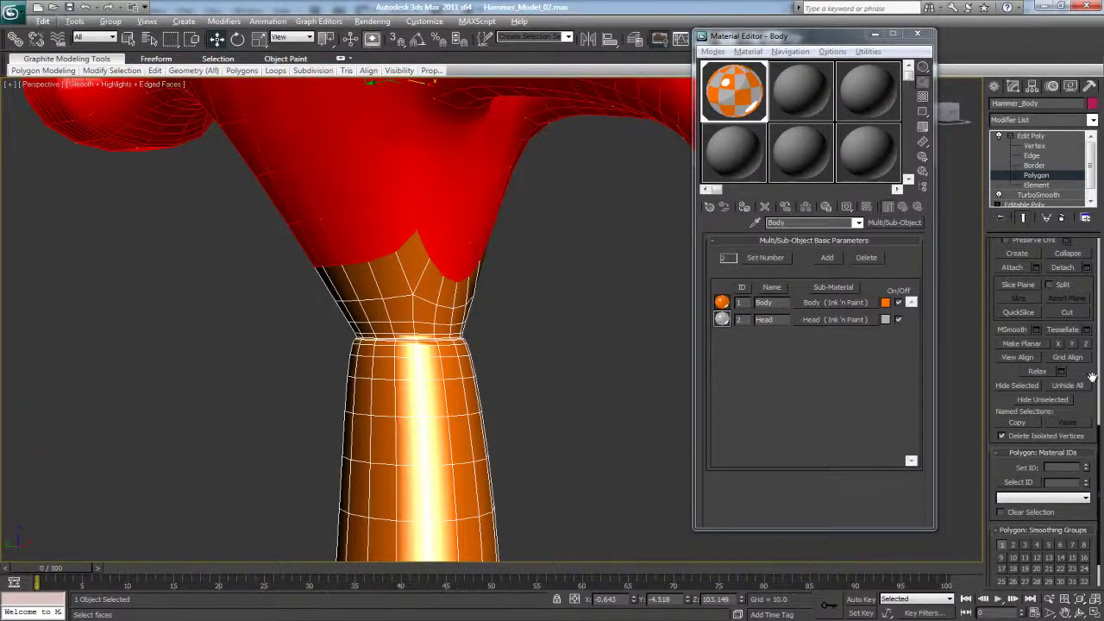
- Grow the head's polygon selection downward until it meets the handle at the neck crease
{"action": "left_click_drag", "start_coordinate": [1098, 448], "coordinate": [1100, 226]}
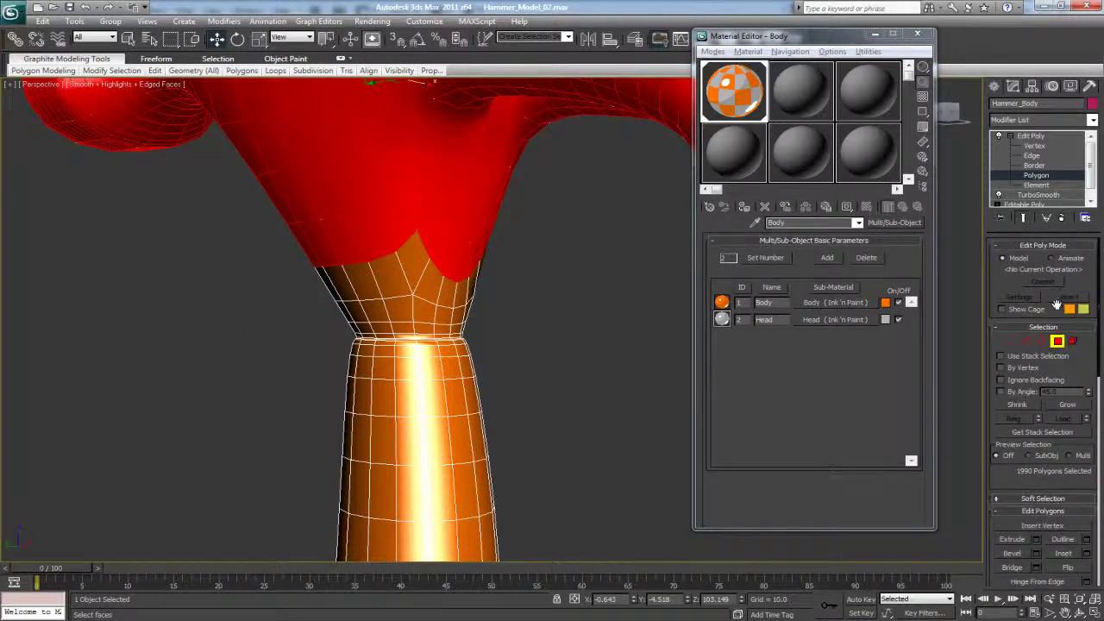
{"action": "left_click", "coordinate": [1063, 407]}
{"action": "left_click", "coordinate": [1066, 407]}
{"action": "left_click", "coordinate": [1067, 409]}
{"action": "scroll", "coordinate": [501, 357], "scroll_direction": "up", "scroll_amount": 8}
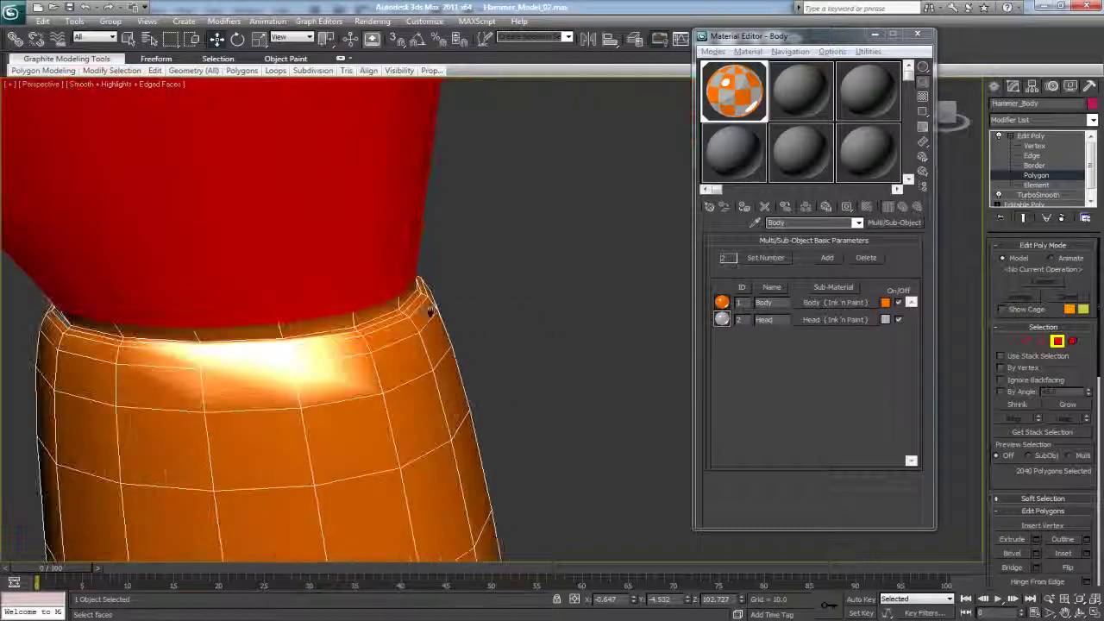
{"action": "middle_click_drag", "start_coordinate": [435, 262], "coordinate": [396, 290], "text": "alt"}
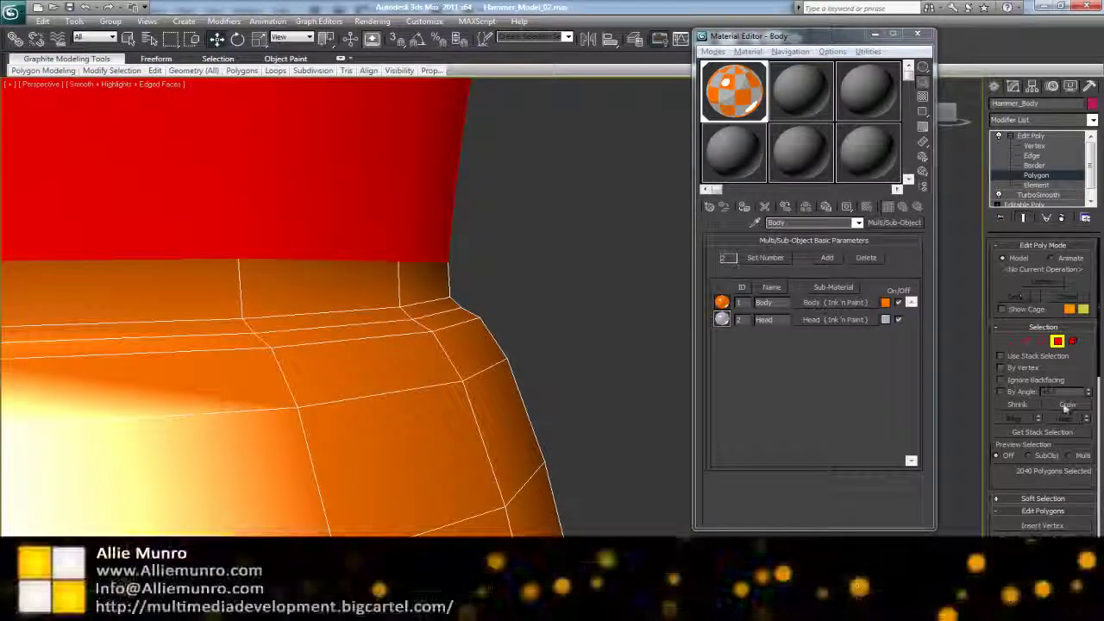
{"action": "left_click", "coordinate": [1066, 407]}
{"action": "left_click", "coordinate": [1066, 408]}
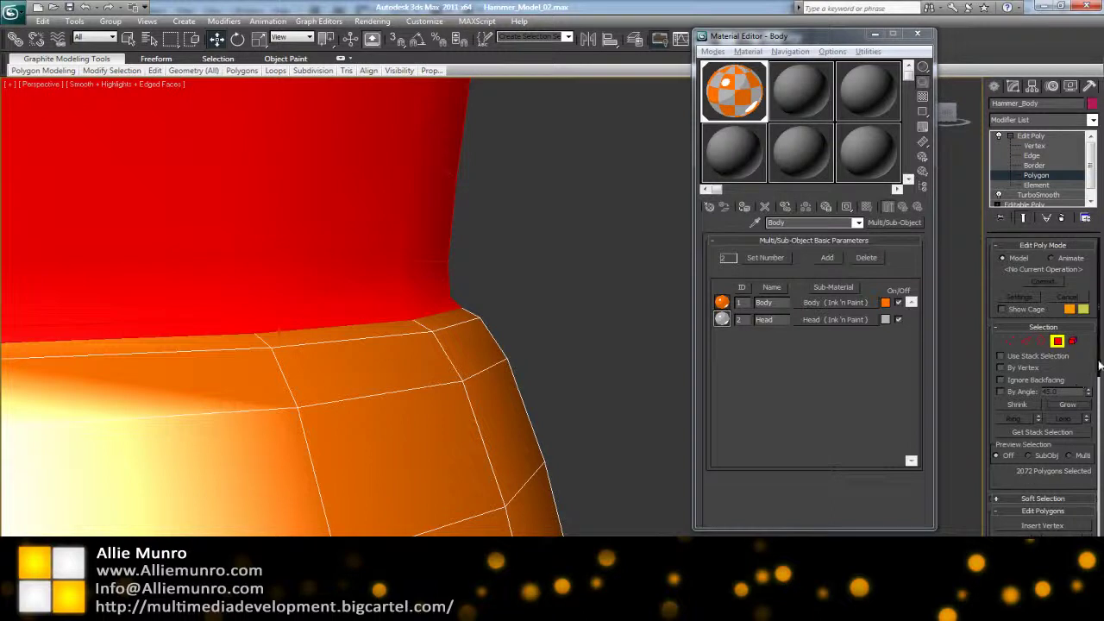
- Assign material ID 2 (Head) to the selected head polygons and clear the selection
{"action": "scroll", "coordinate": [1066, 457], "scroll_direction": "down", "scroll_amount": 10}
{"action": "left_click", "coordinate": [1056, 469]}
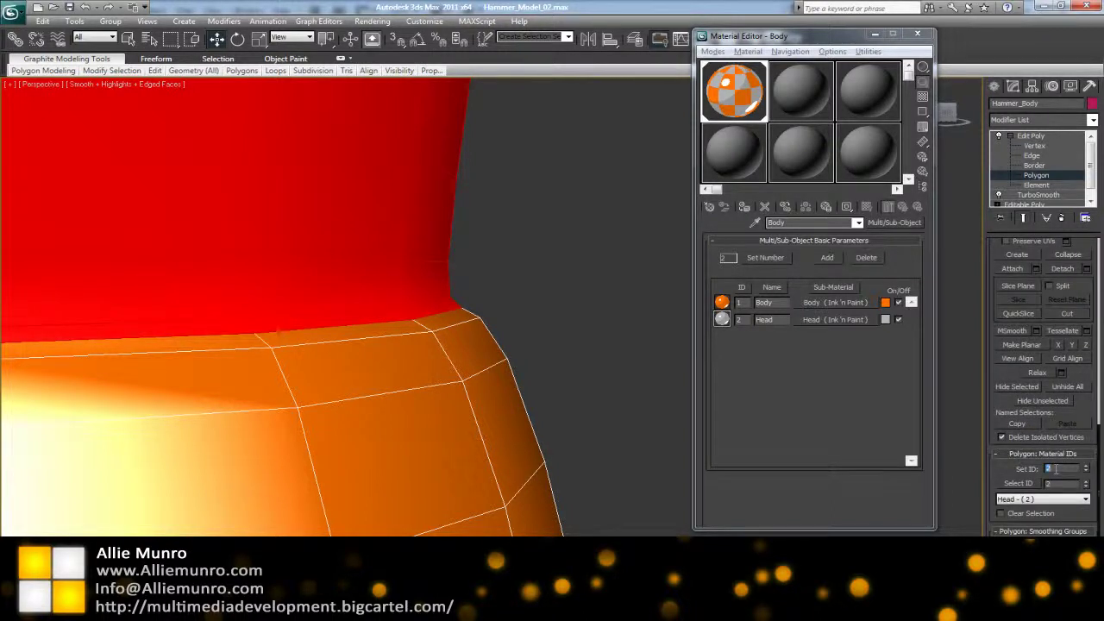
{"action": "left_click", "coordinate": [615, 345]}
{"action": "scroll", "coordinate": [607, 339], "scroll_direction": "down", "scroll_amount": 8}
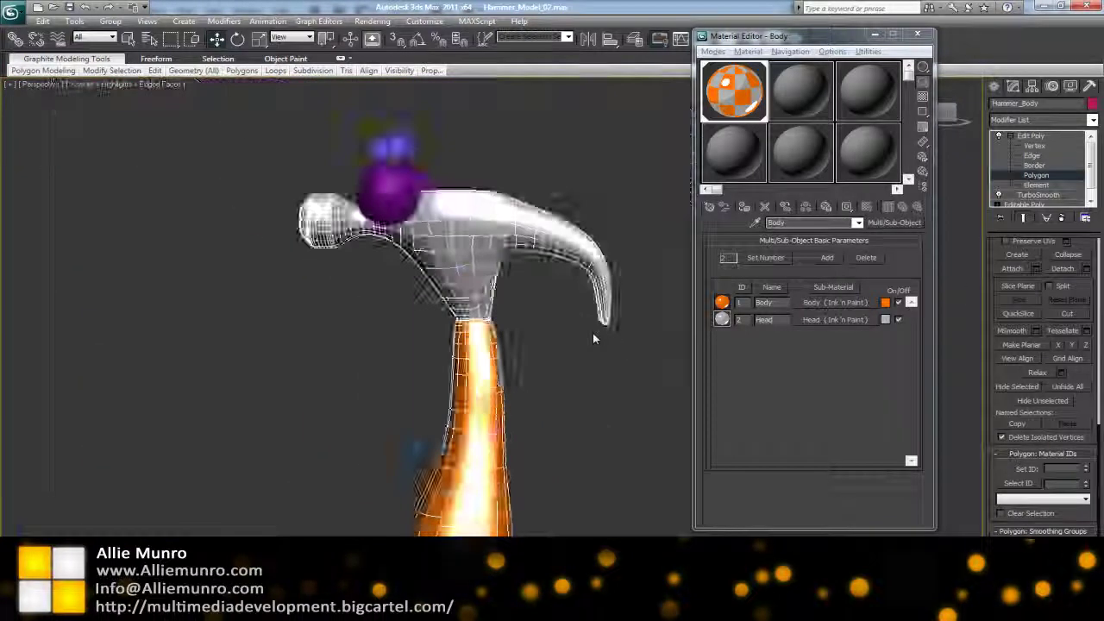